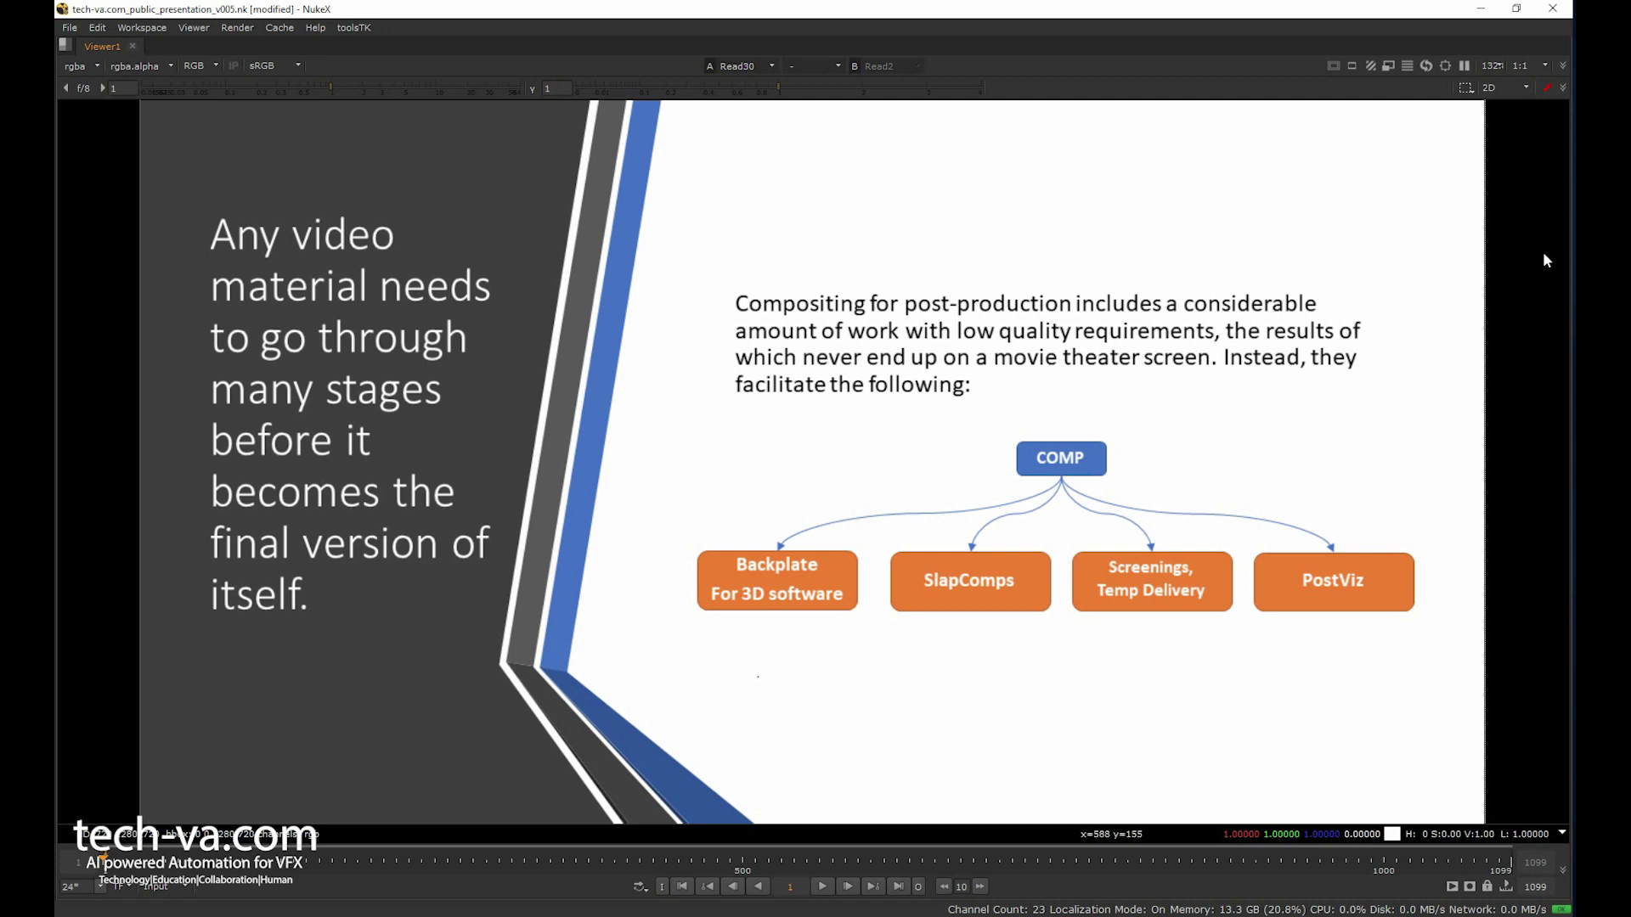
Show the chromakey slide, restore the full workspace layout and bring the node graph into view.
key(Up)
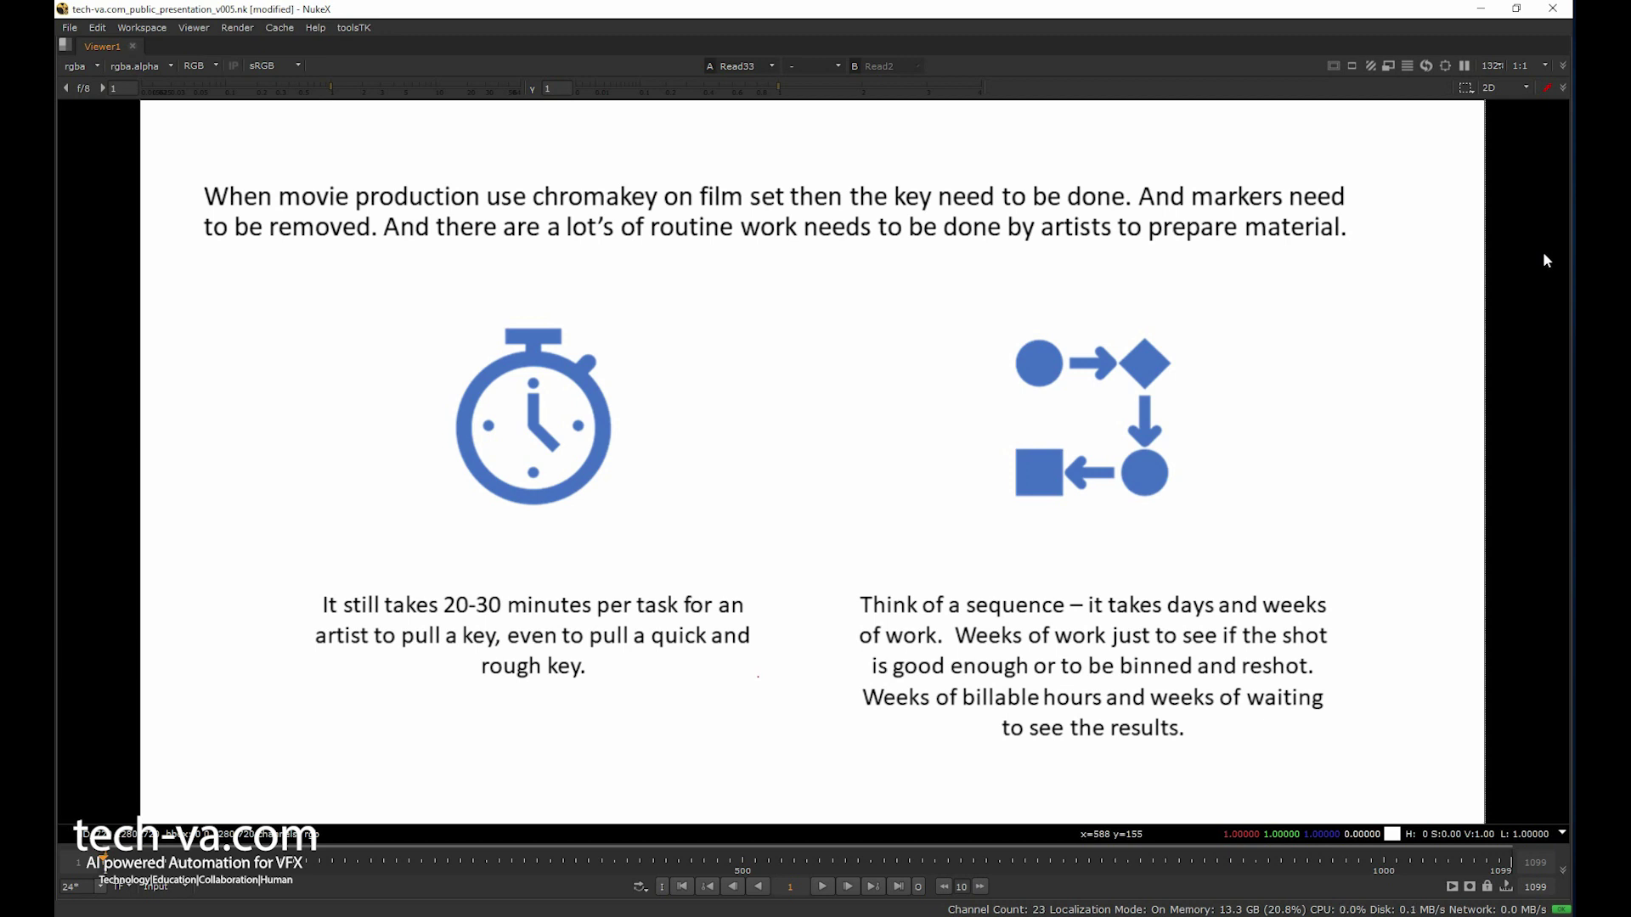
key(space)
scroll(898, 836, down, 3)
middle_drag(948, 794, 473, 772)
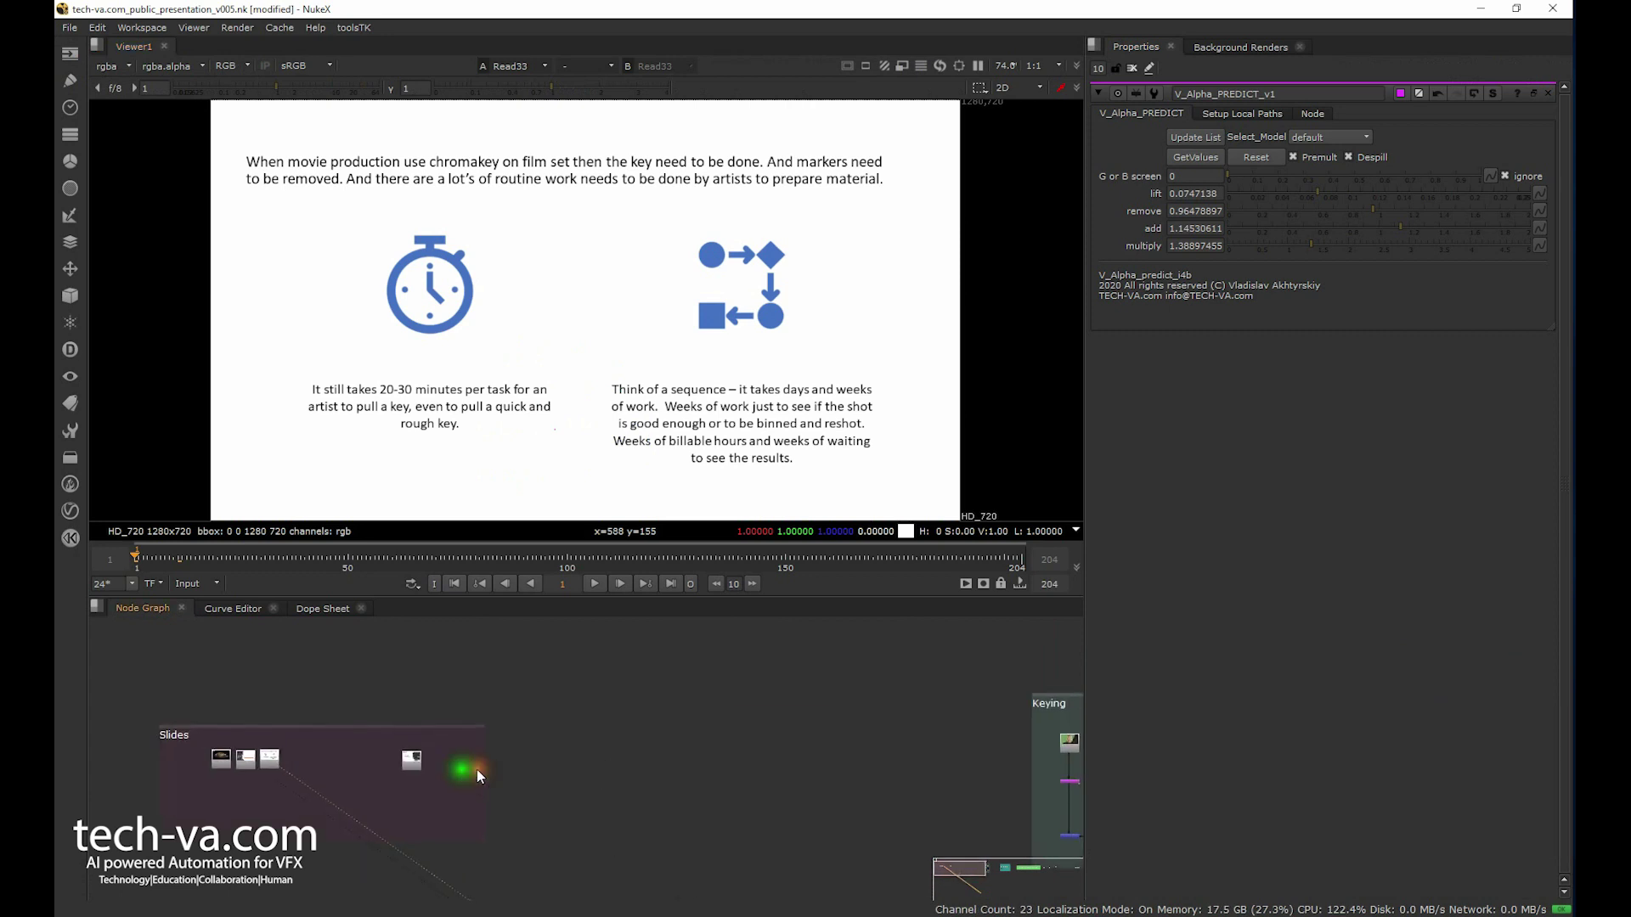
Reset V_Alpha_PREDICT_v19 in the Keying group, display its output and get freshly predicted key values.
scroll(1045, 756, up, 2)
middle_drag(1045, 757, 991, 747)
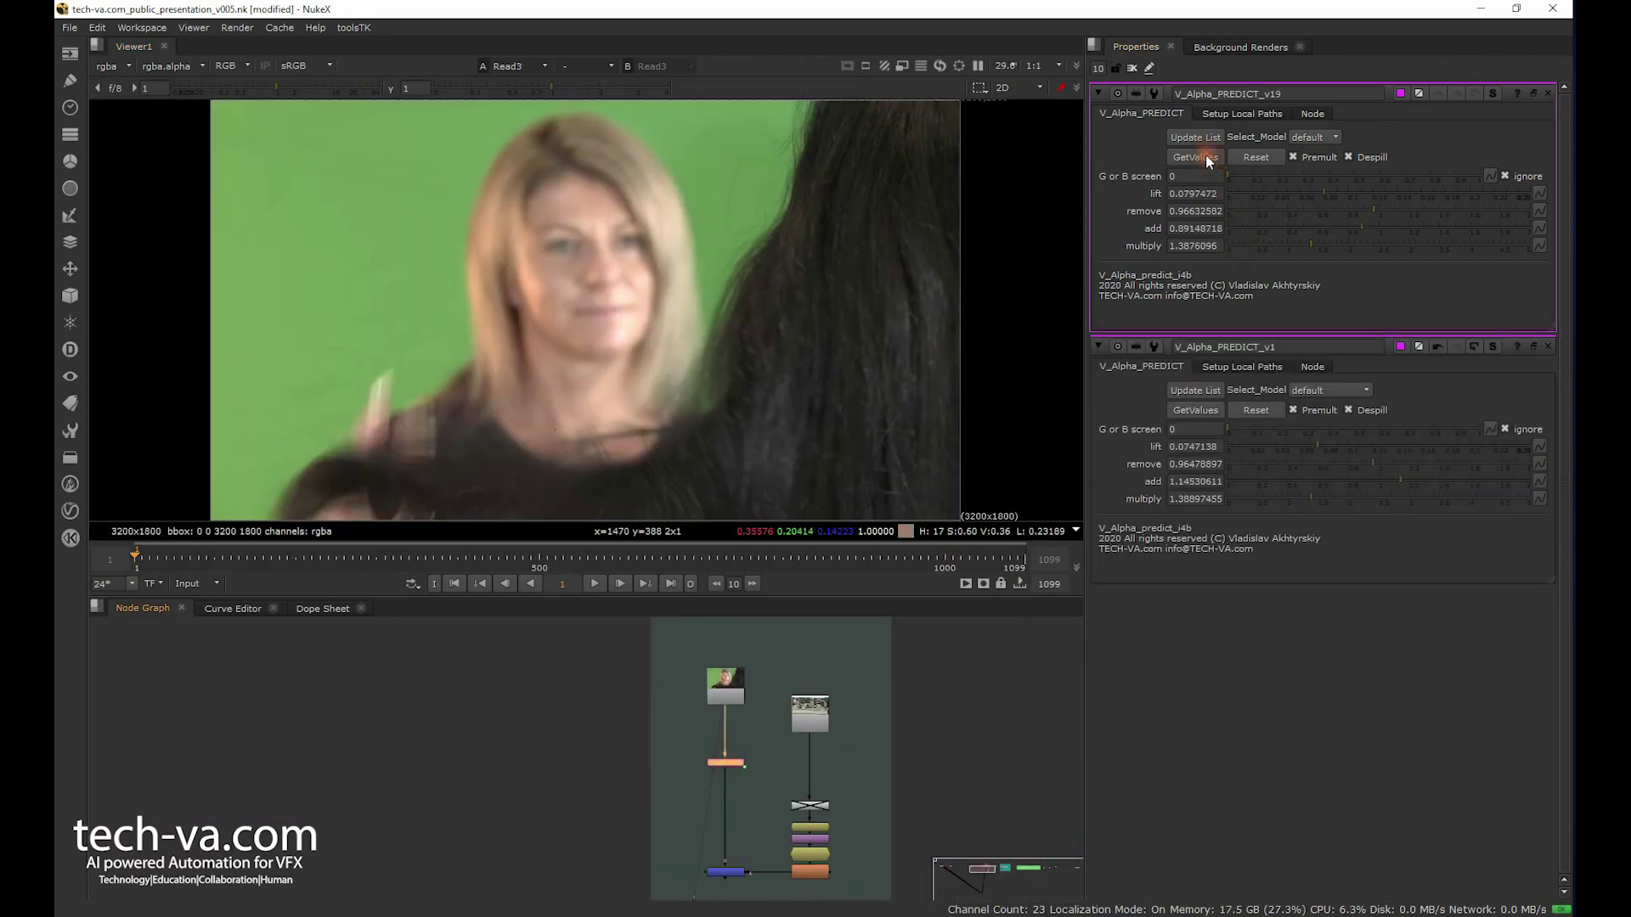
click(1244, 162)
click(733, 763)
key(1)
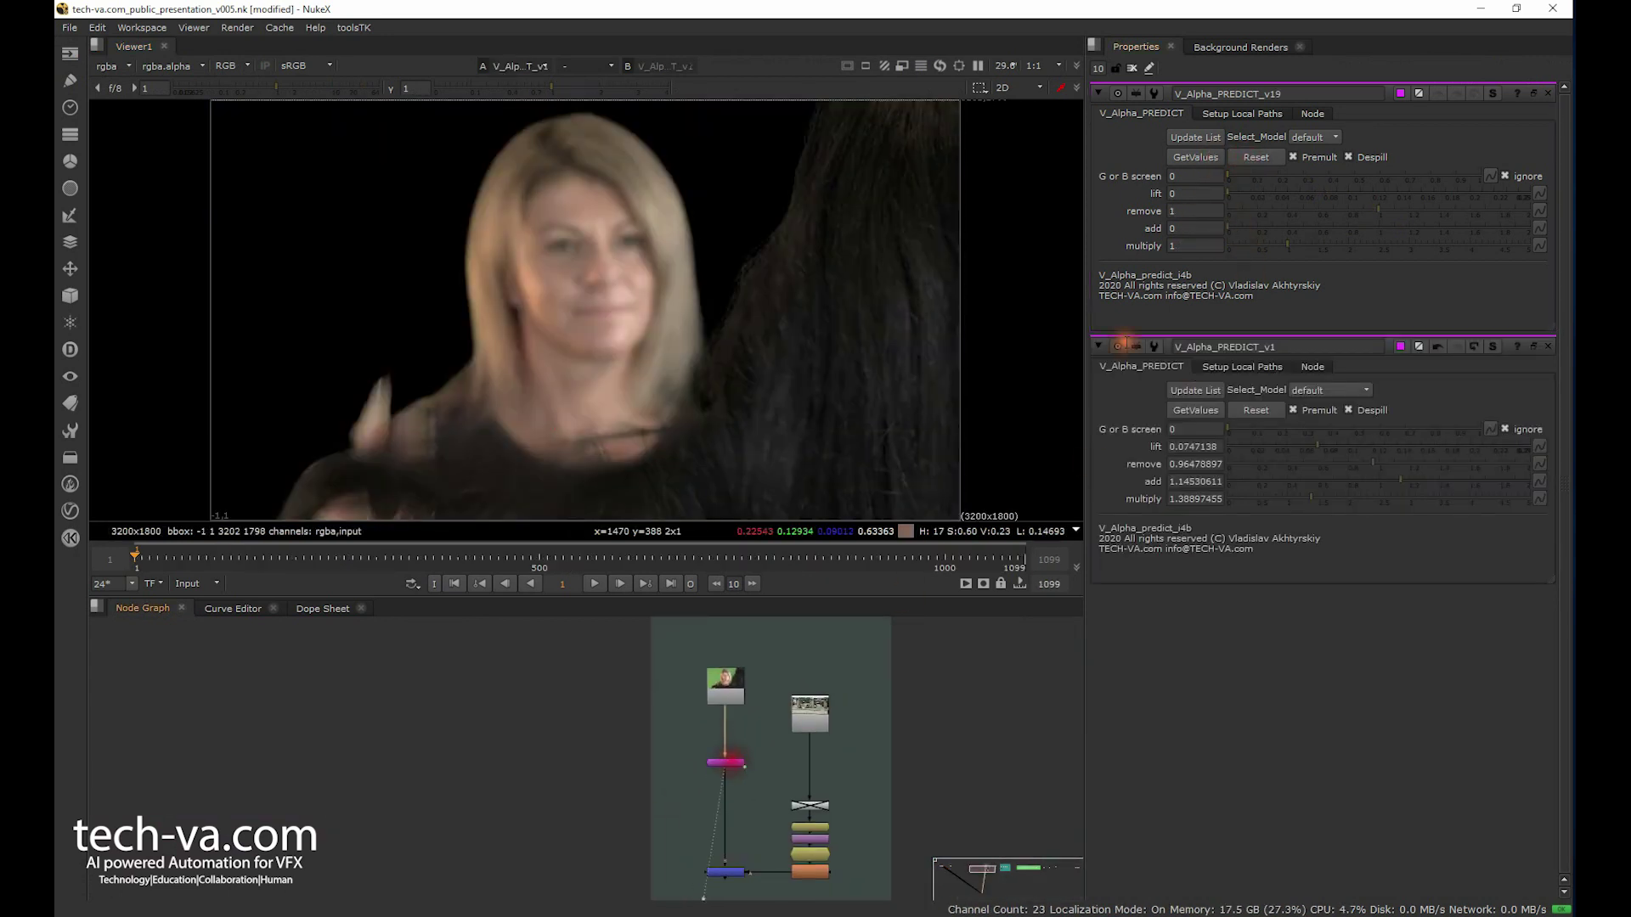
click(1209, 158)
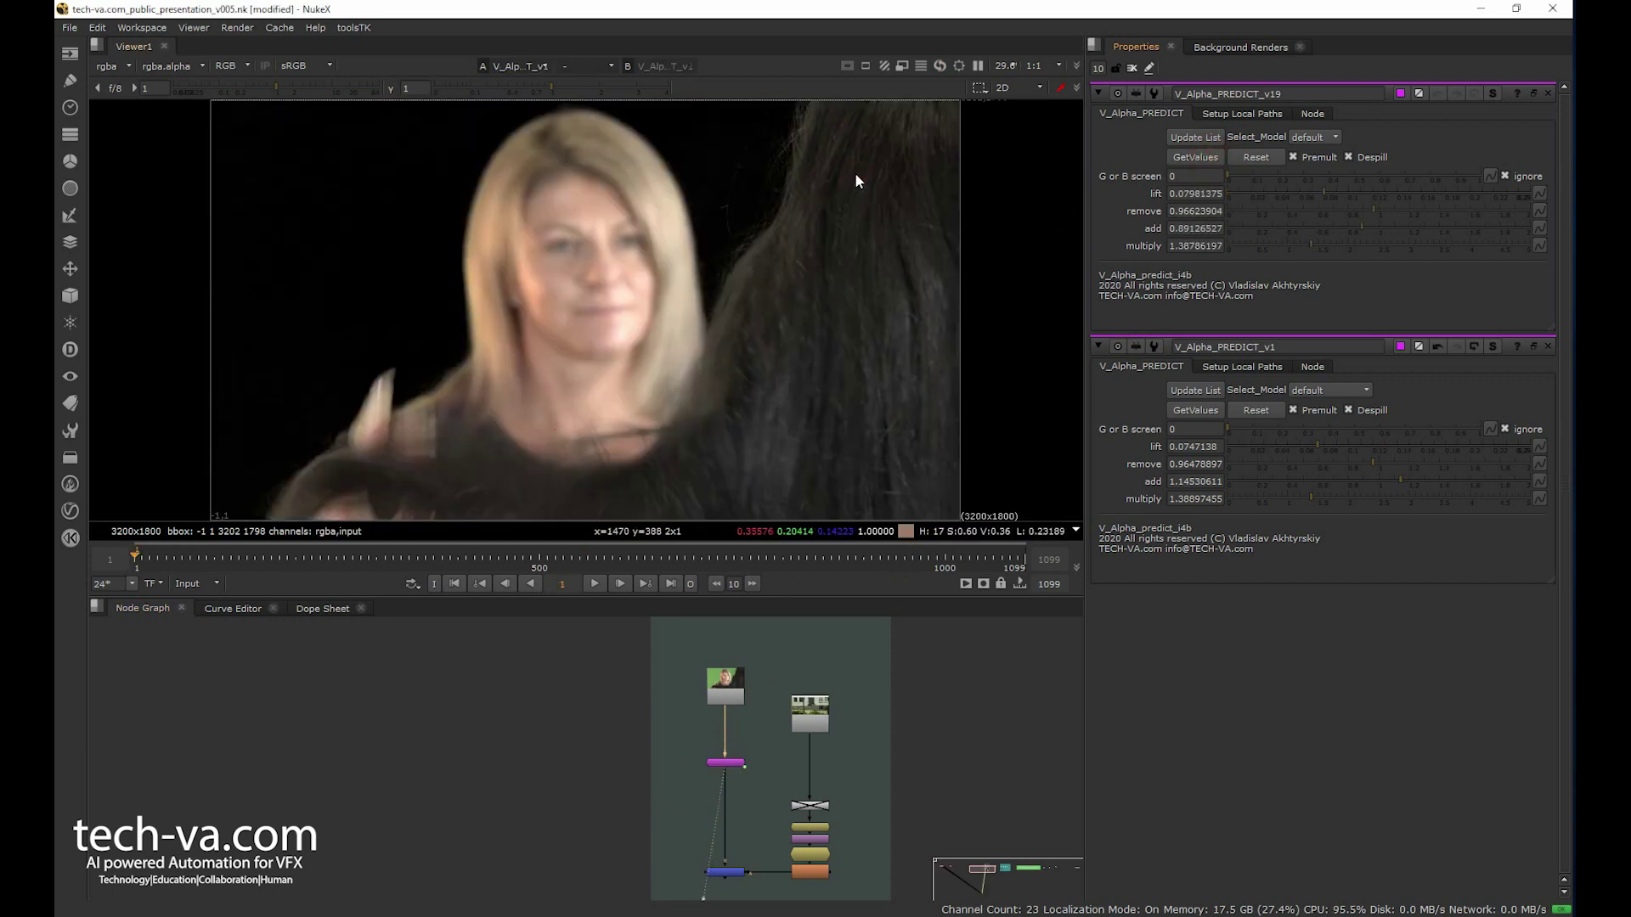
Inspect the predicted key's alpha channel around the hair during playback, and return to the color view.
key(a)
scroll(787, 193, up, 3)
scroll(725, 333, down, 3)
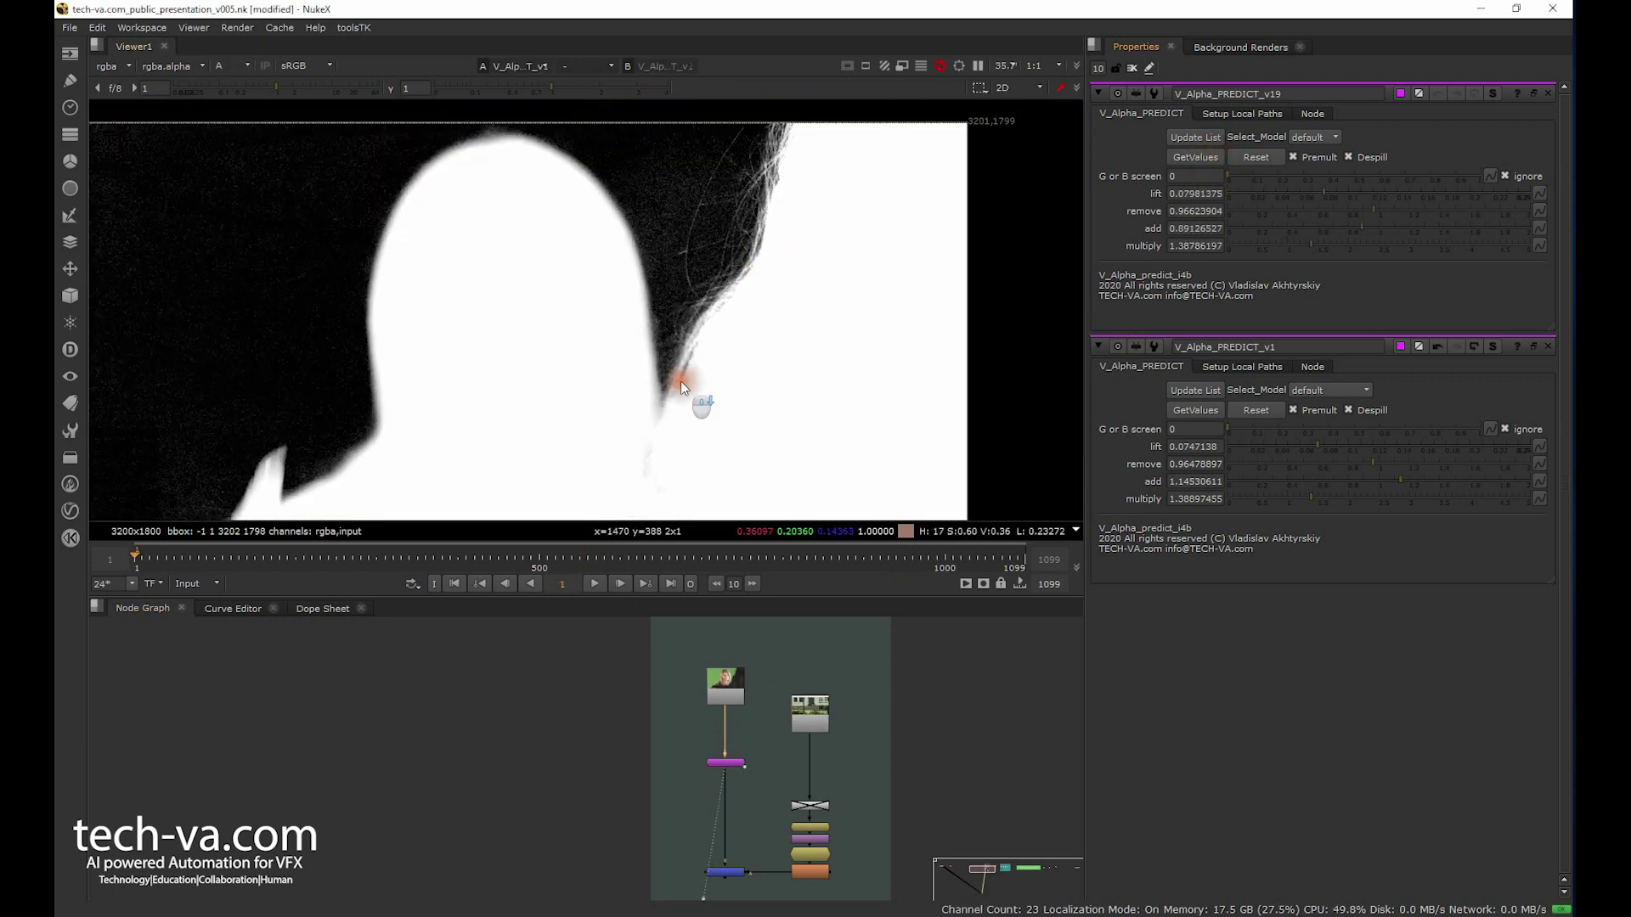
click(592, 586)
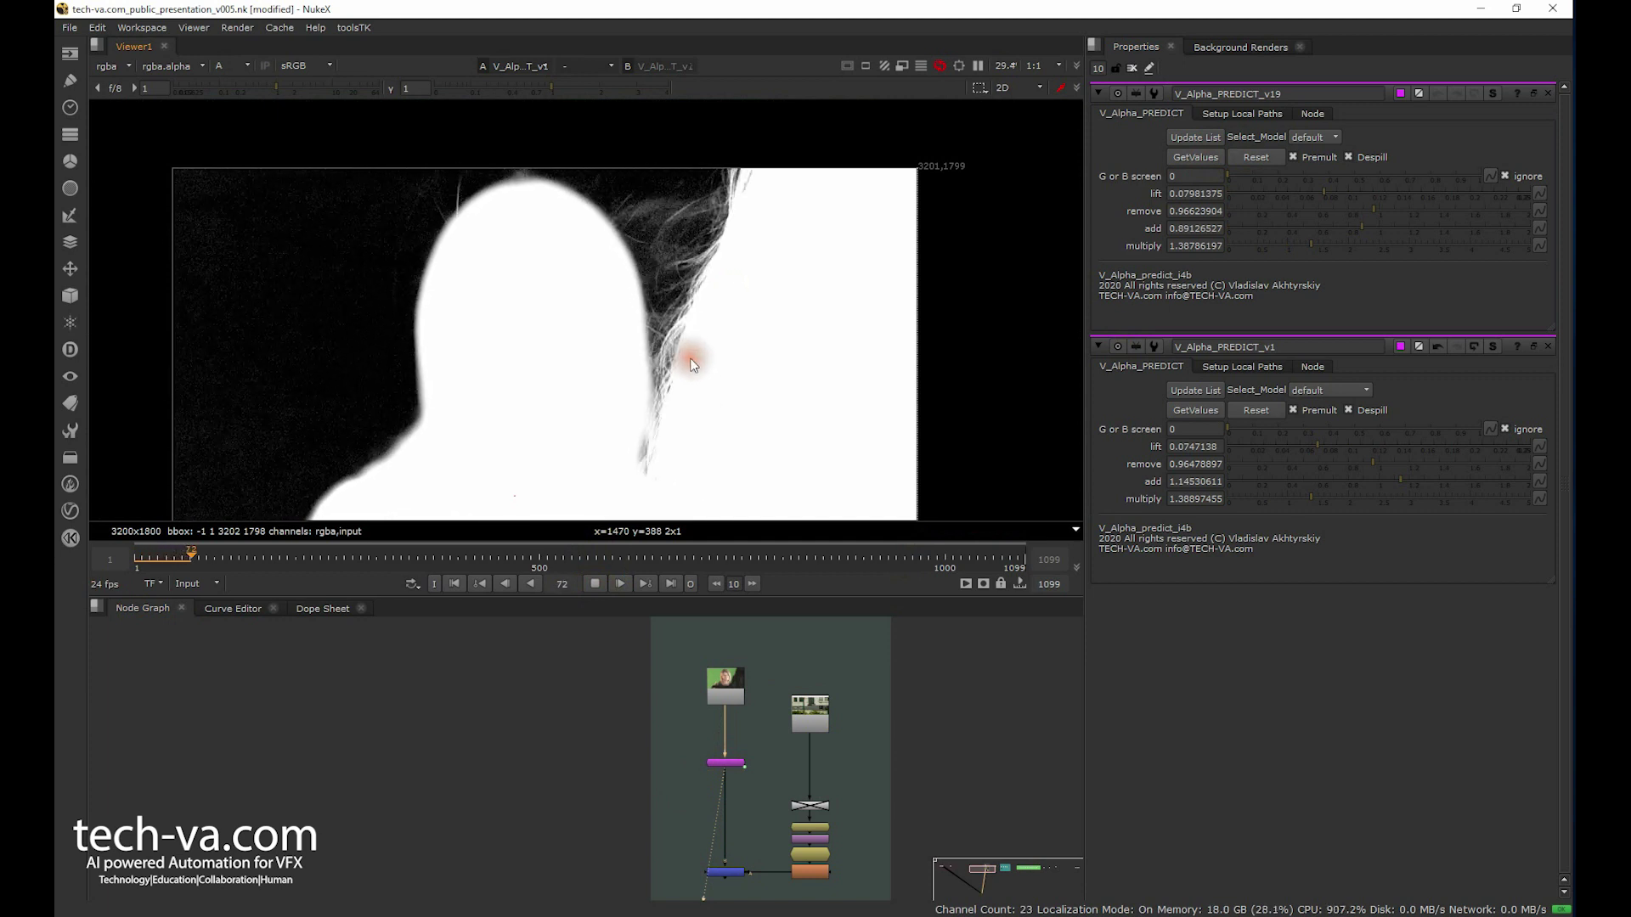
key(a)
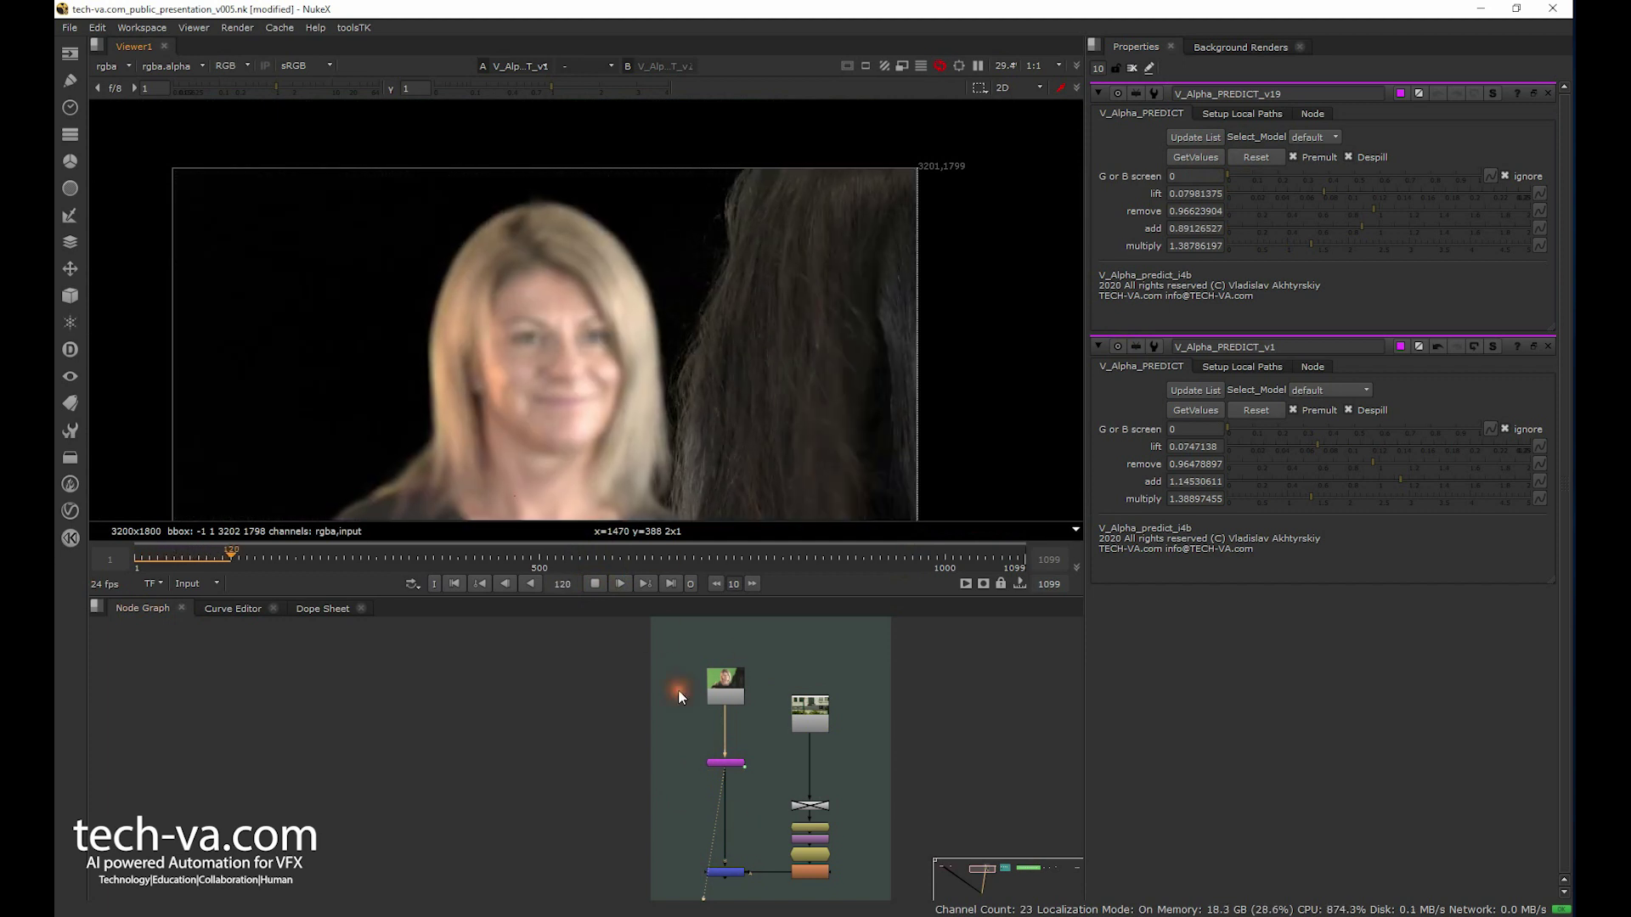
Display the Keying group's Merge12 composite over the background, review it in motion and stop playback.
middle_drag(741, 819, 773, 706)
click(758, 760)
key(1)
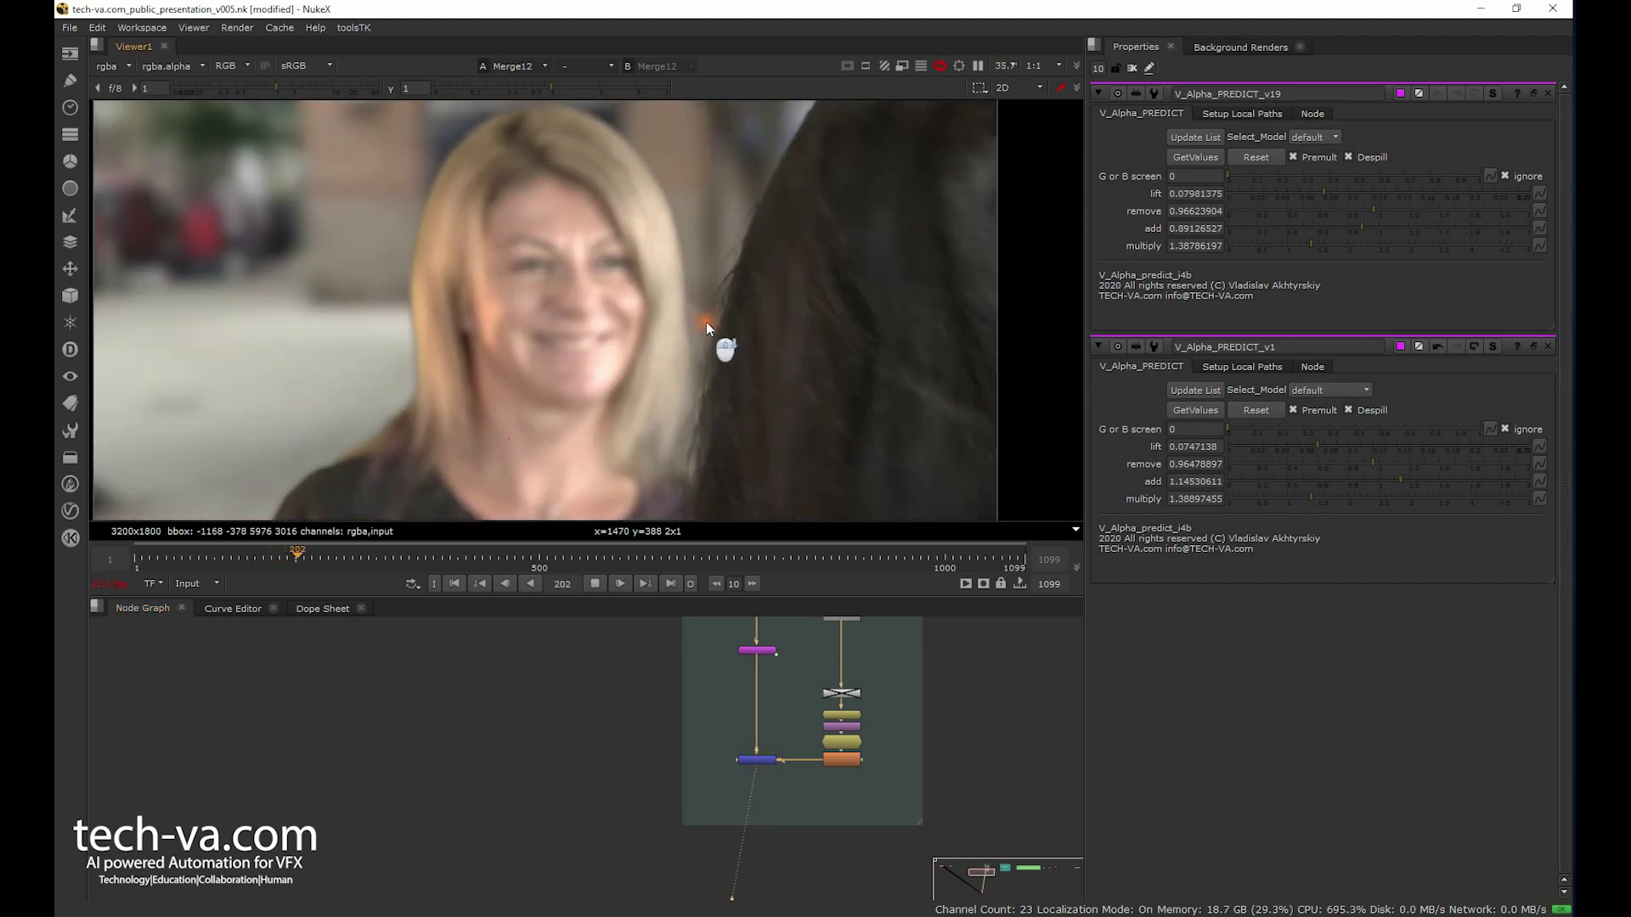
click(591, 587)
Display the first green-screen clip, Read8, from the Training example group in the viewer.
scroll(705, 746, down, 5)
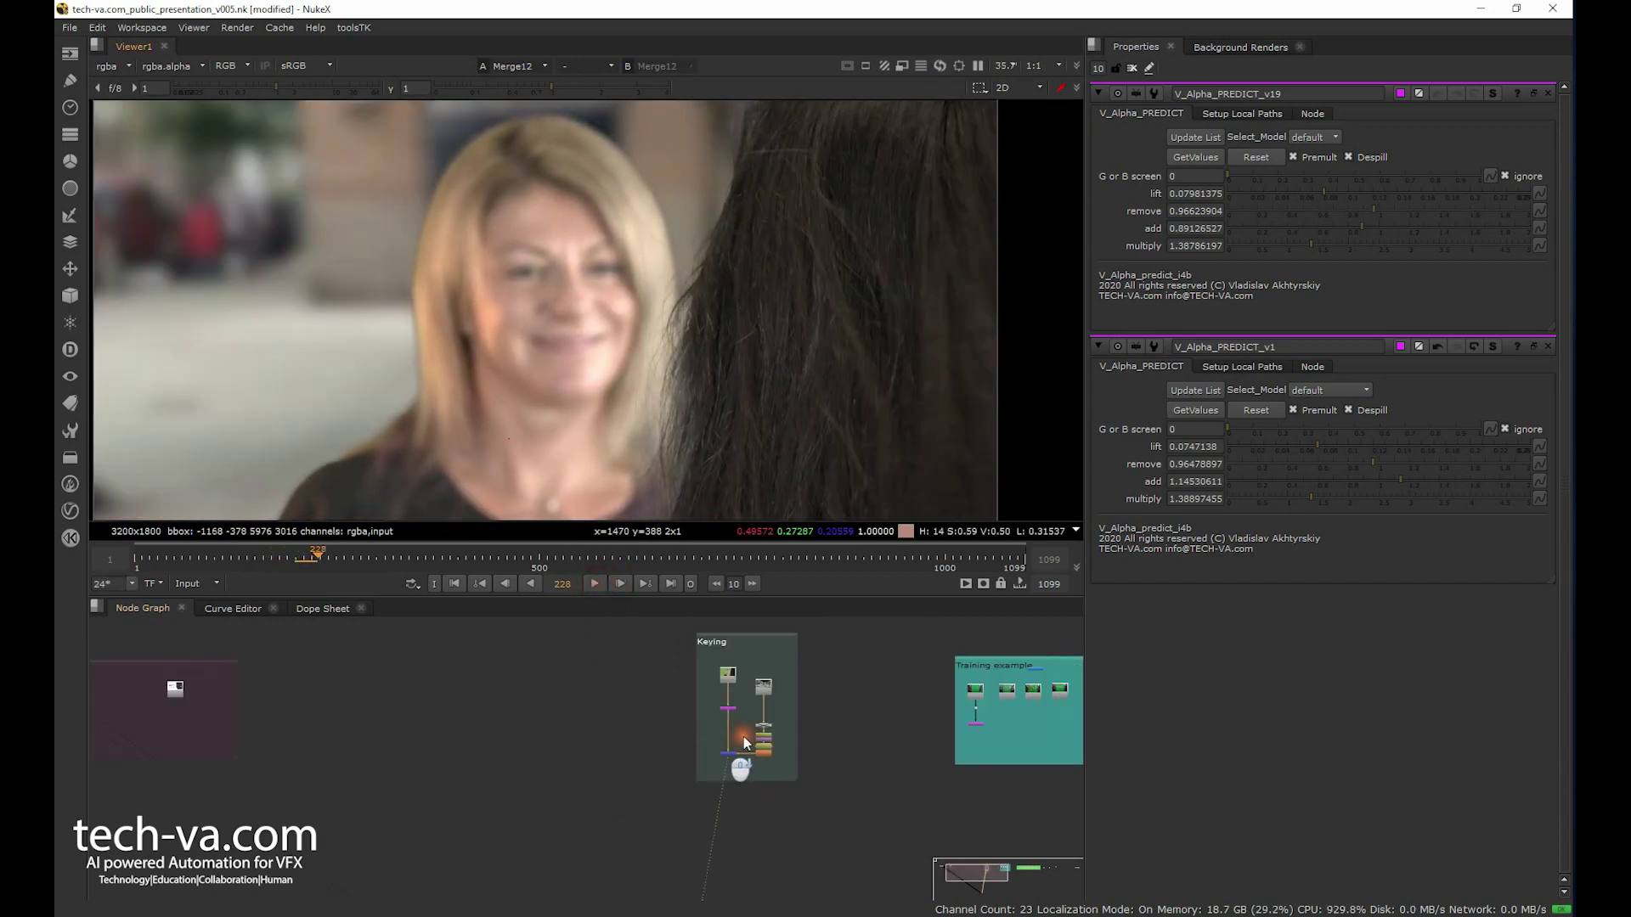
middle_drag(841, 729, 651, 748)
scroll(795, 690, up, 4)
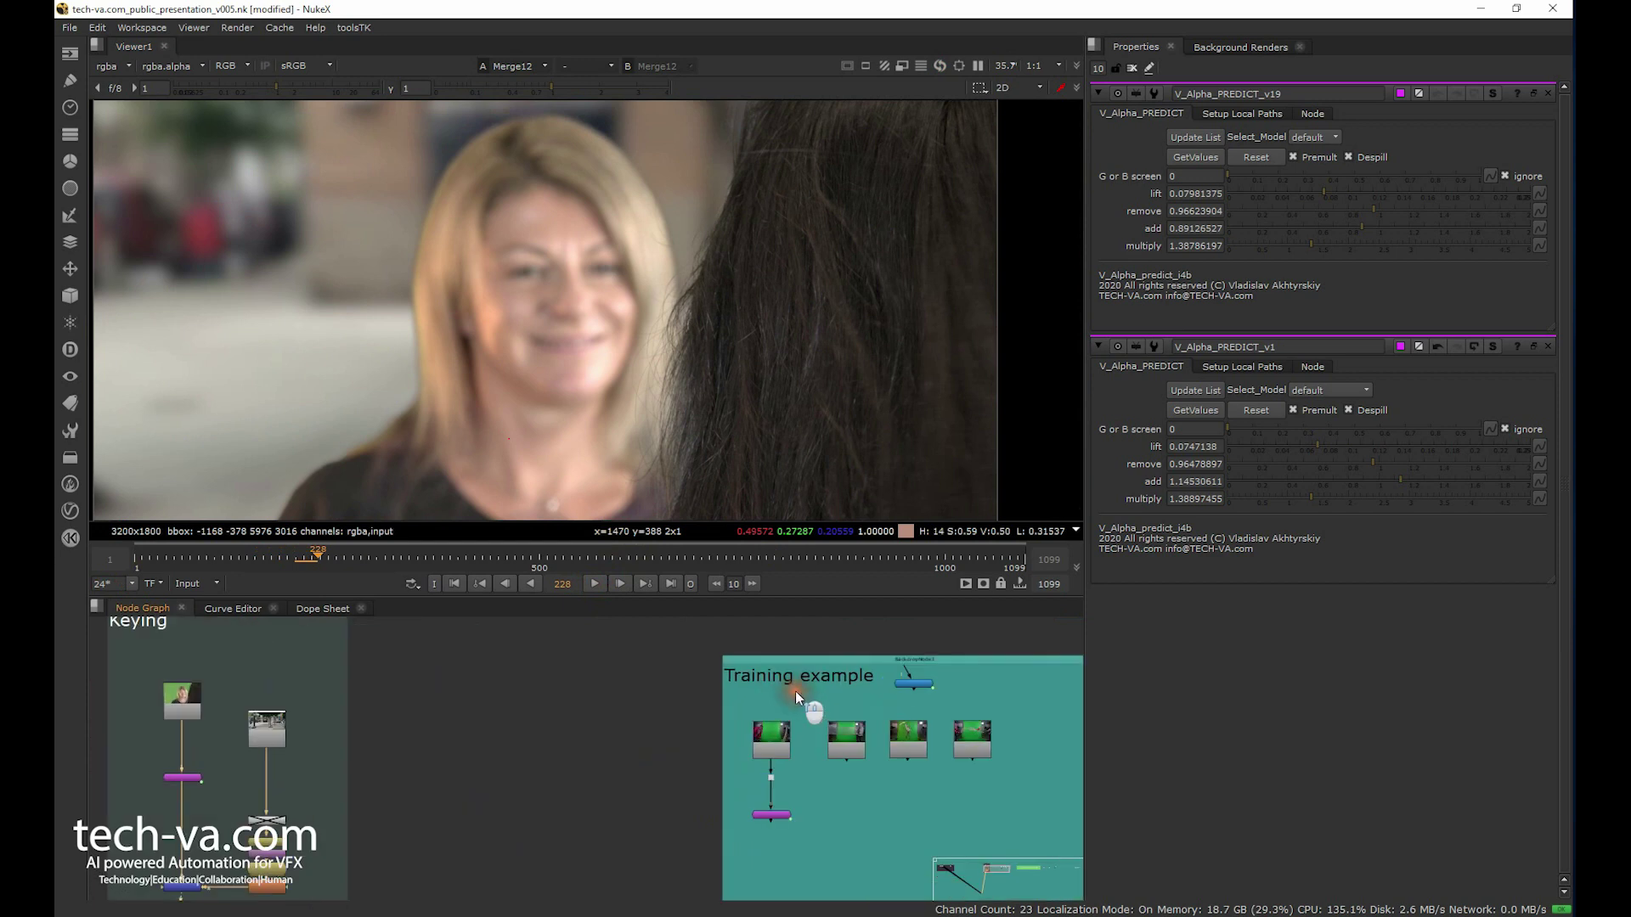
click(788, 747)
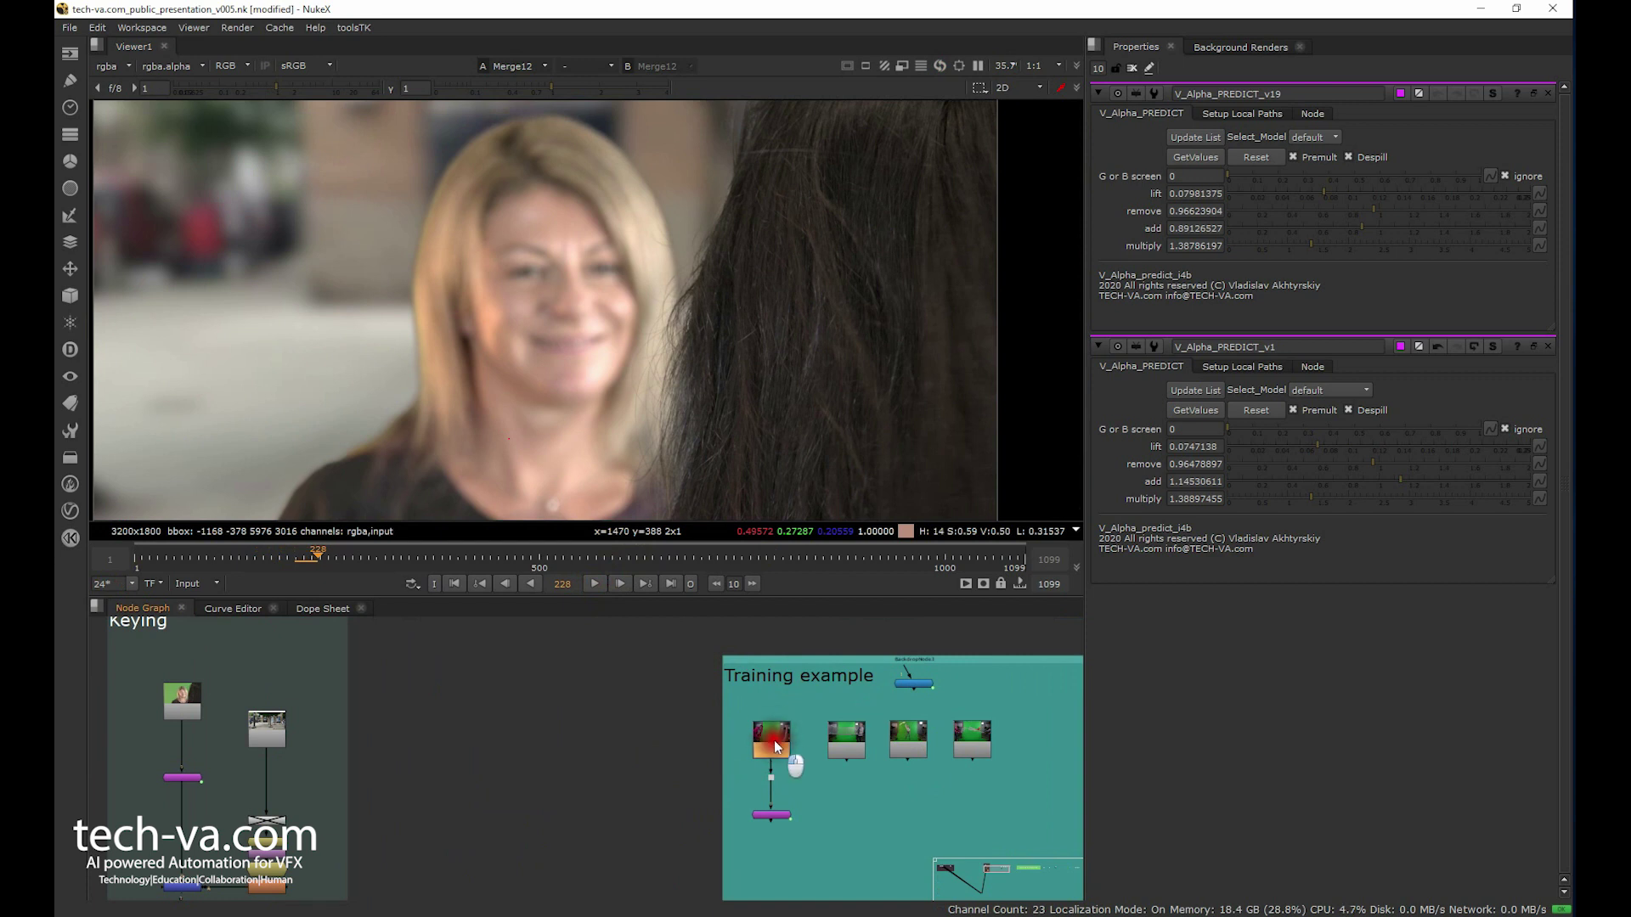
key(1)
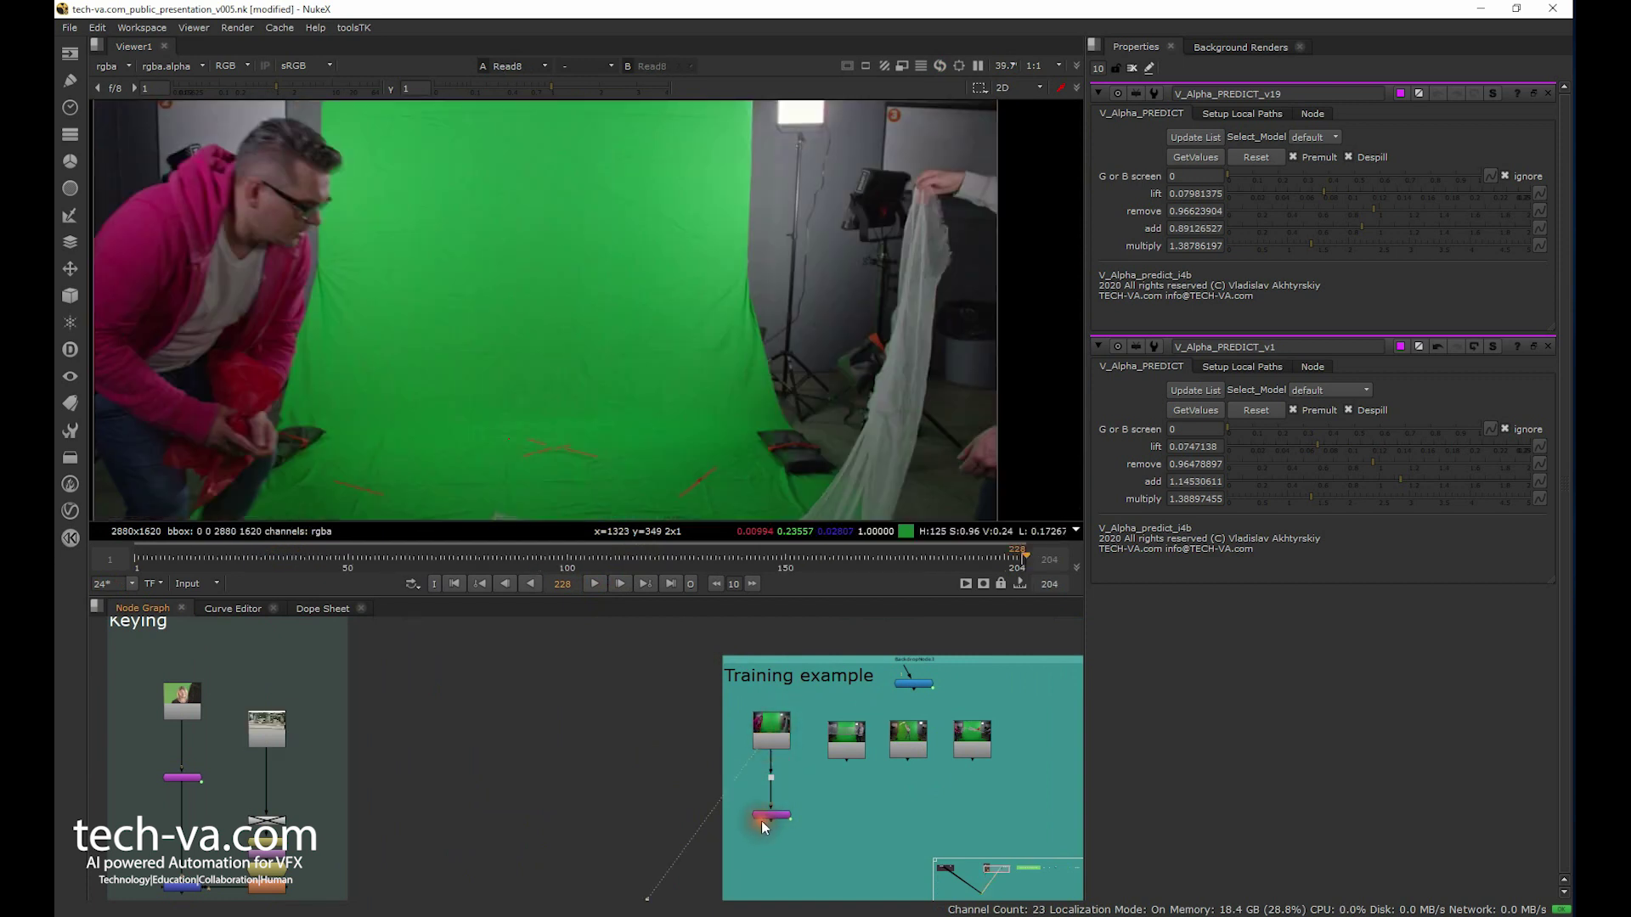
Open V_Alpha_PREDICT_v1 under Read8, display its output, reset its key parameters and get new predicted values.
click(935, 695)
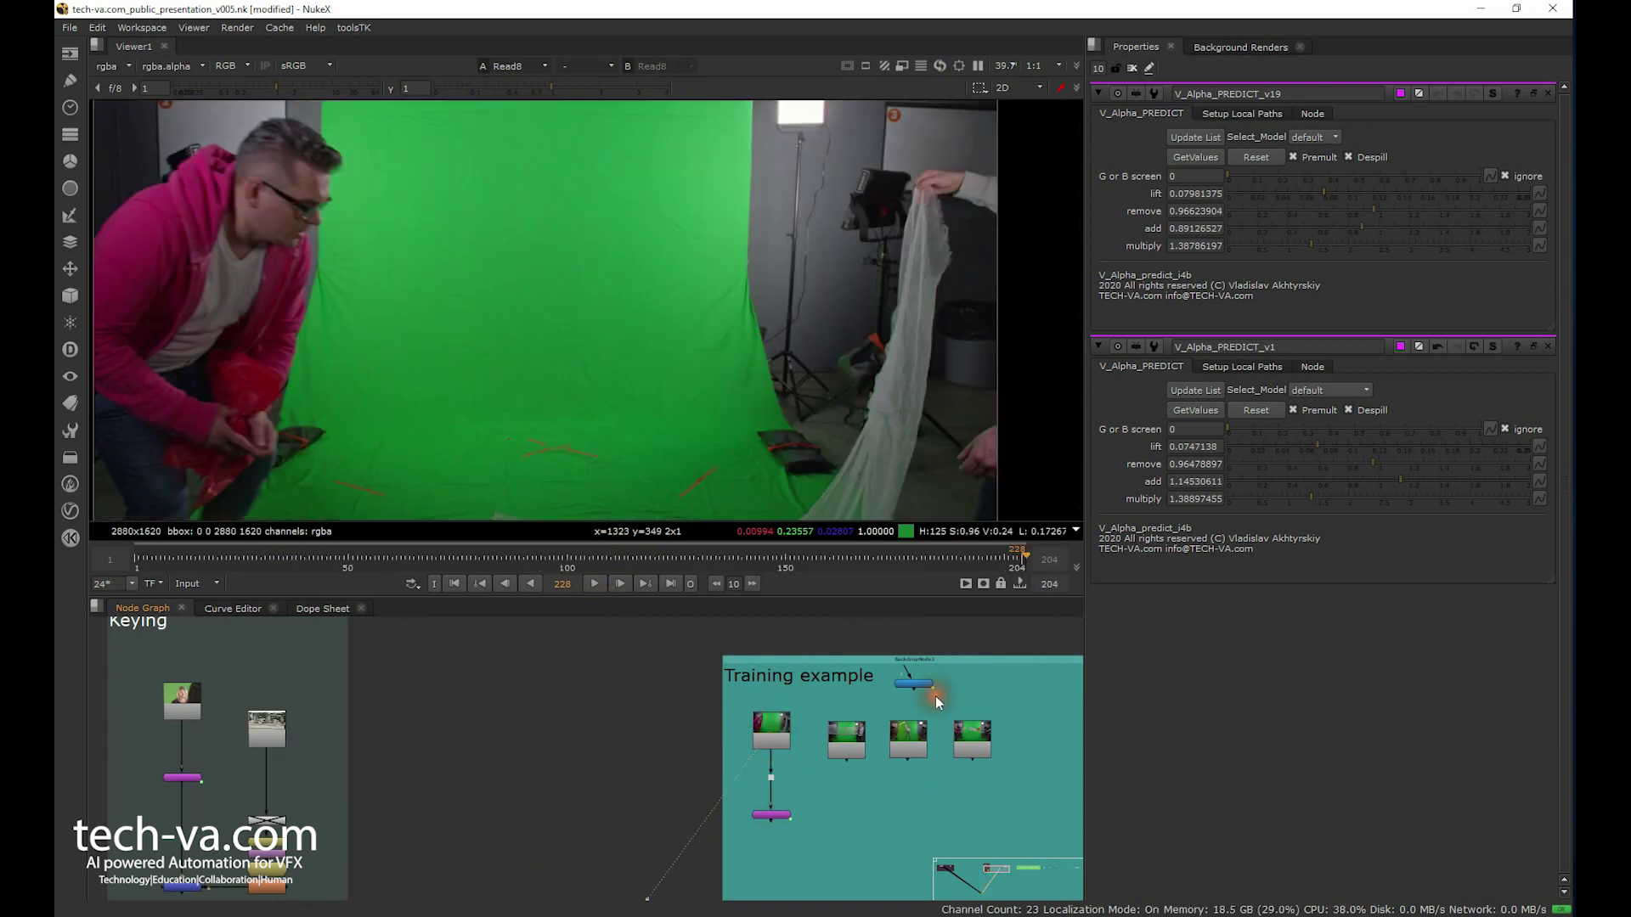
double_click(771, 815)
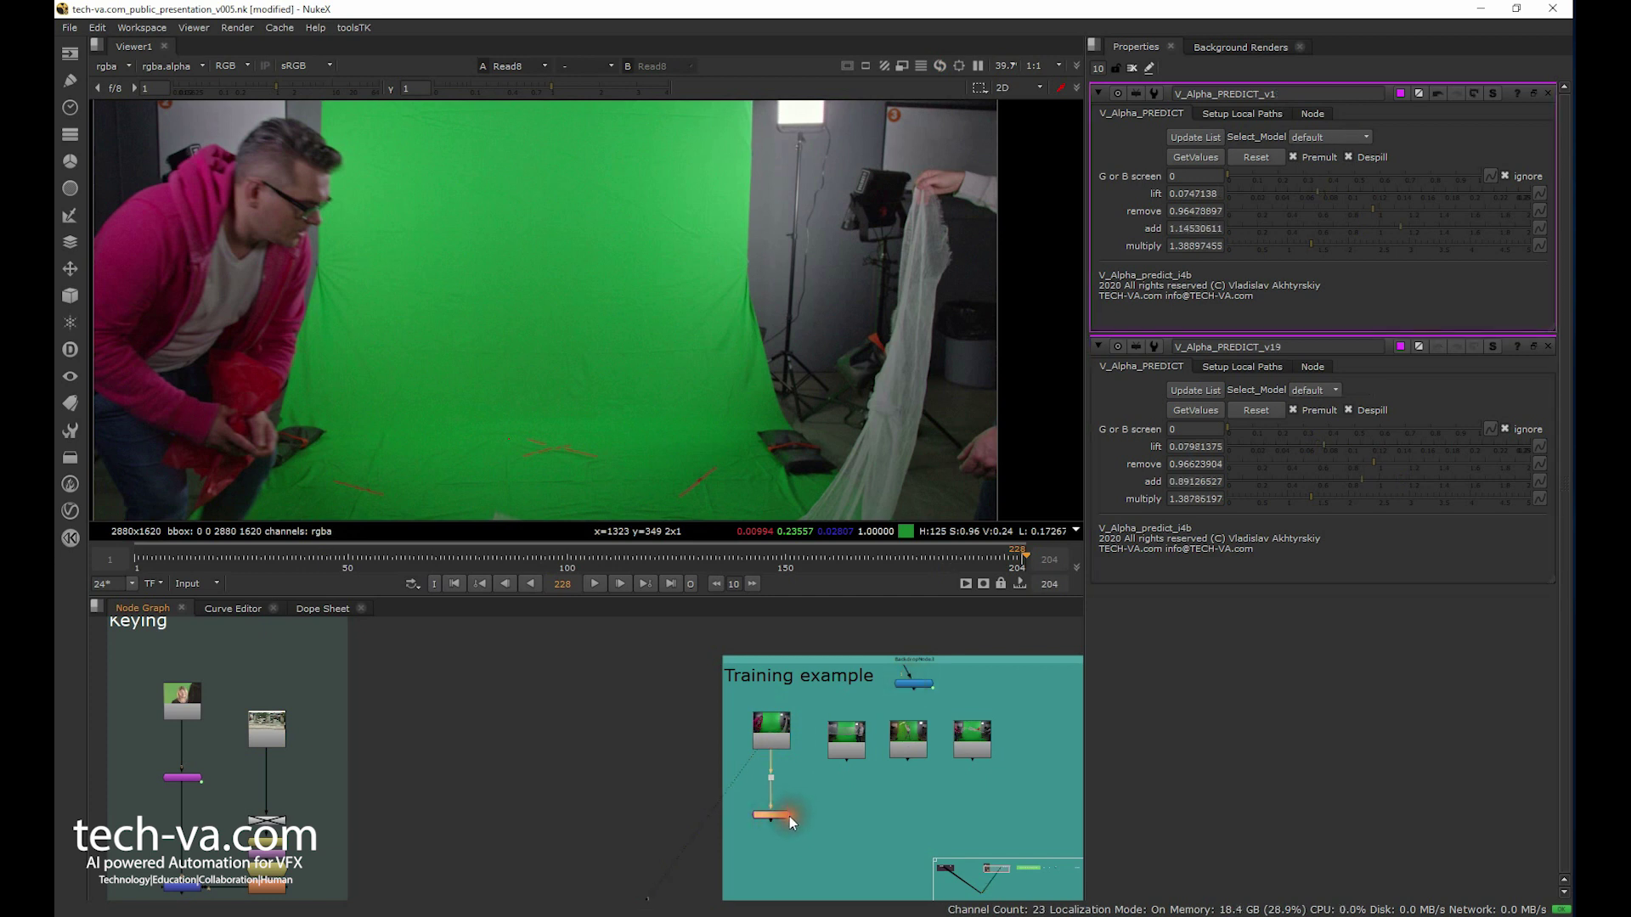
key(1)
click(807, 796)
click(1263, 154)
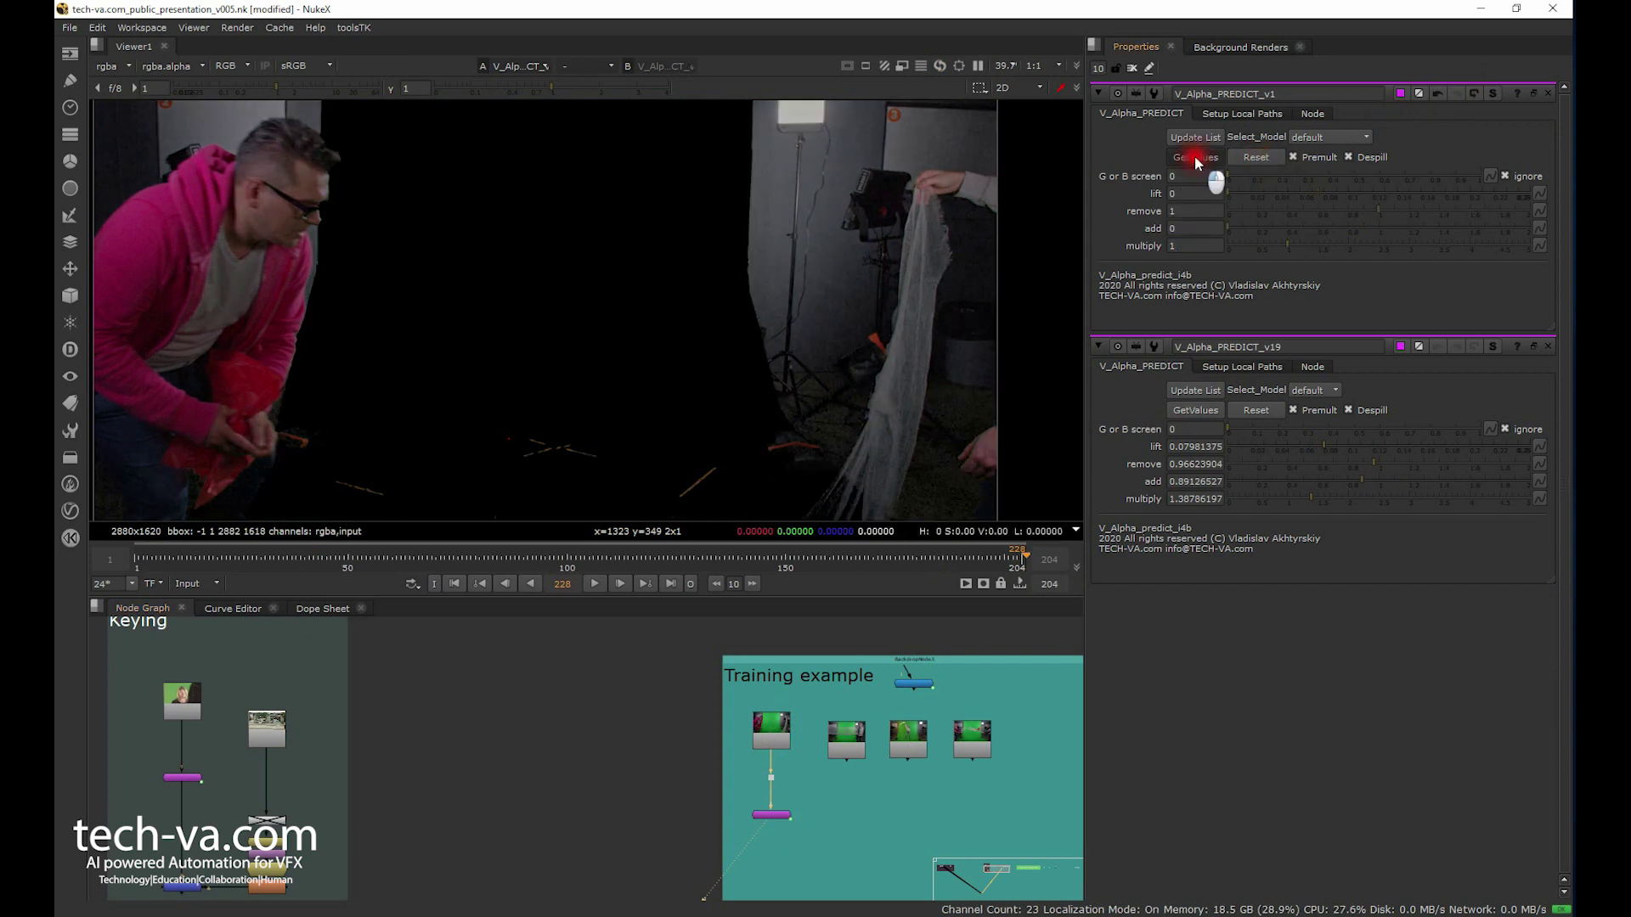
Examine the alpha matte of the waving cloth from frame 30 in playback, and stop on frame 45.
click(262, 559)
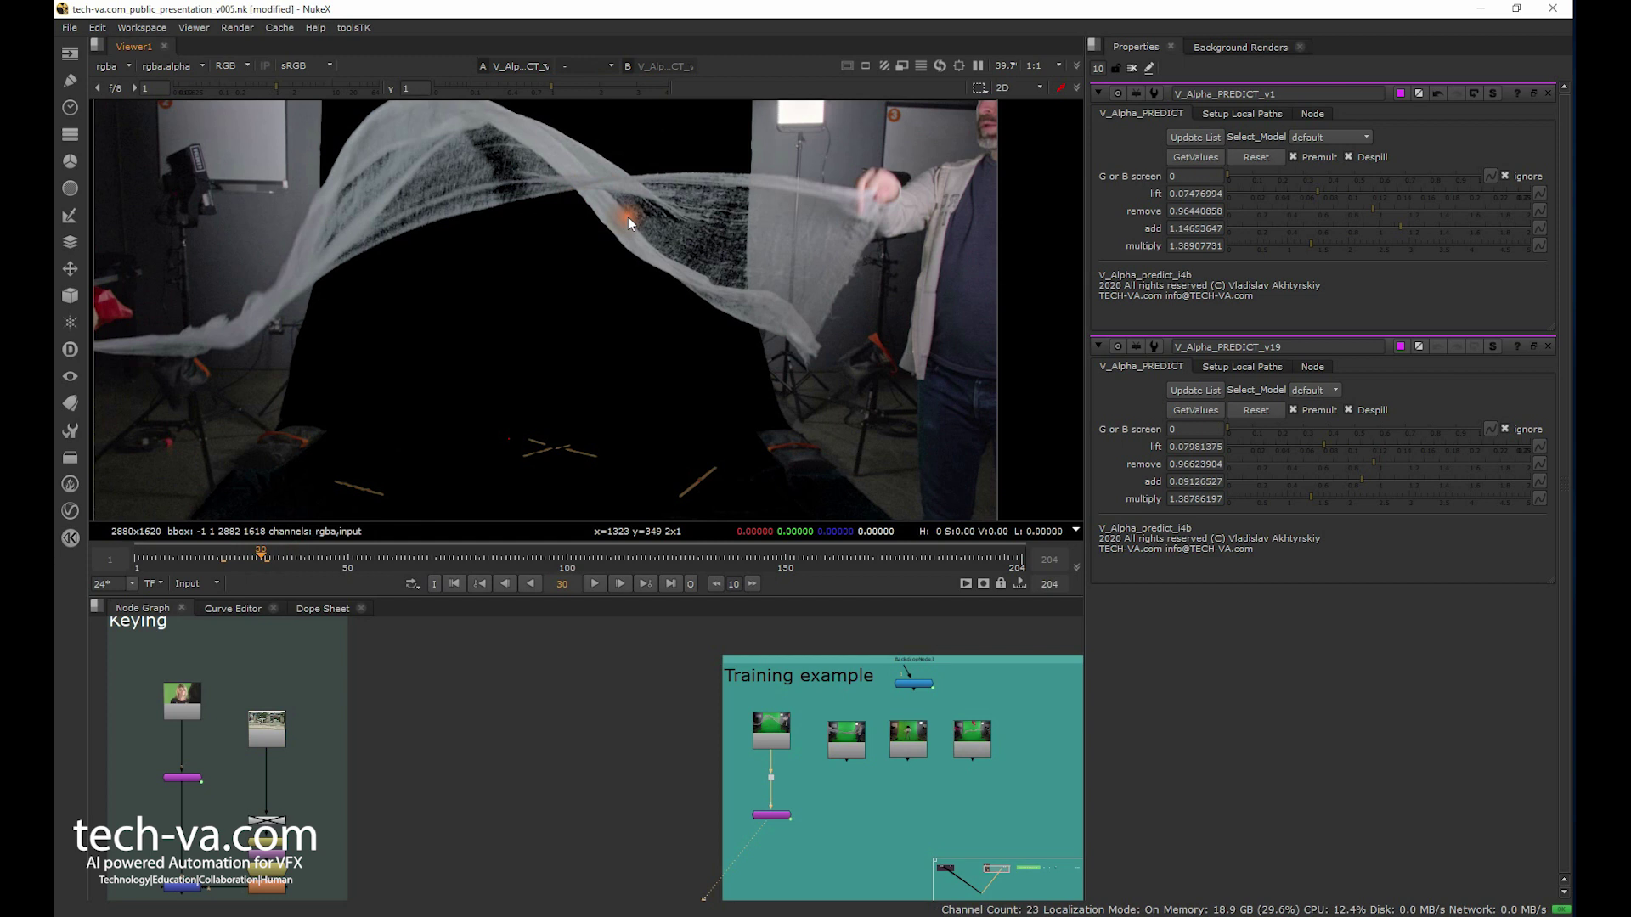
scroll(623, 255, down, 1)
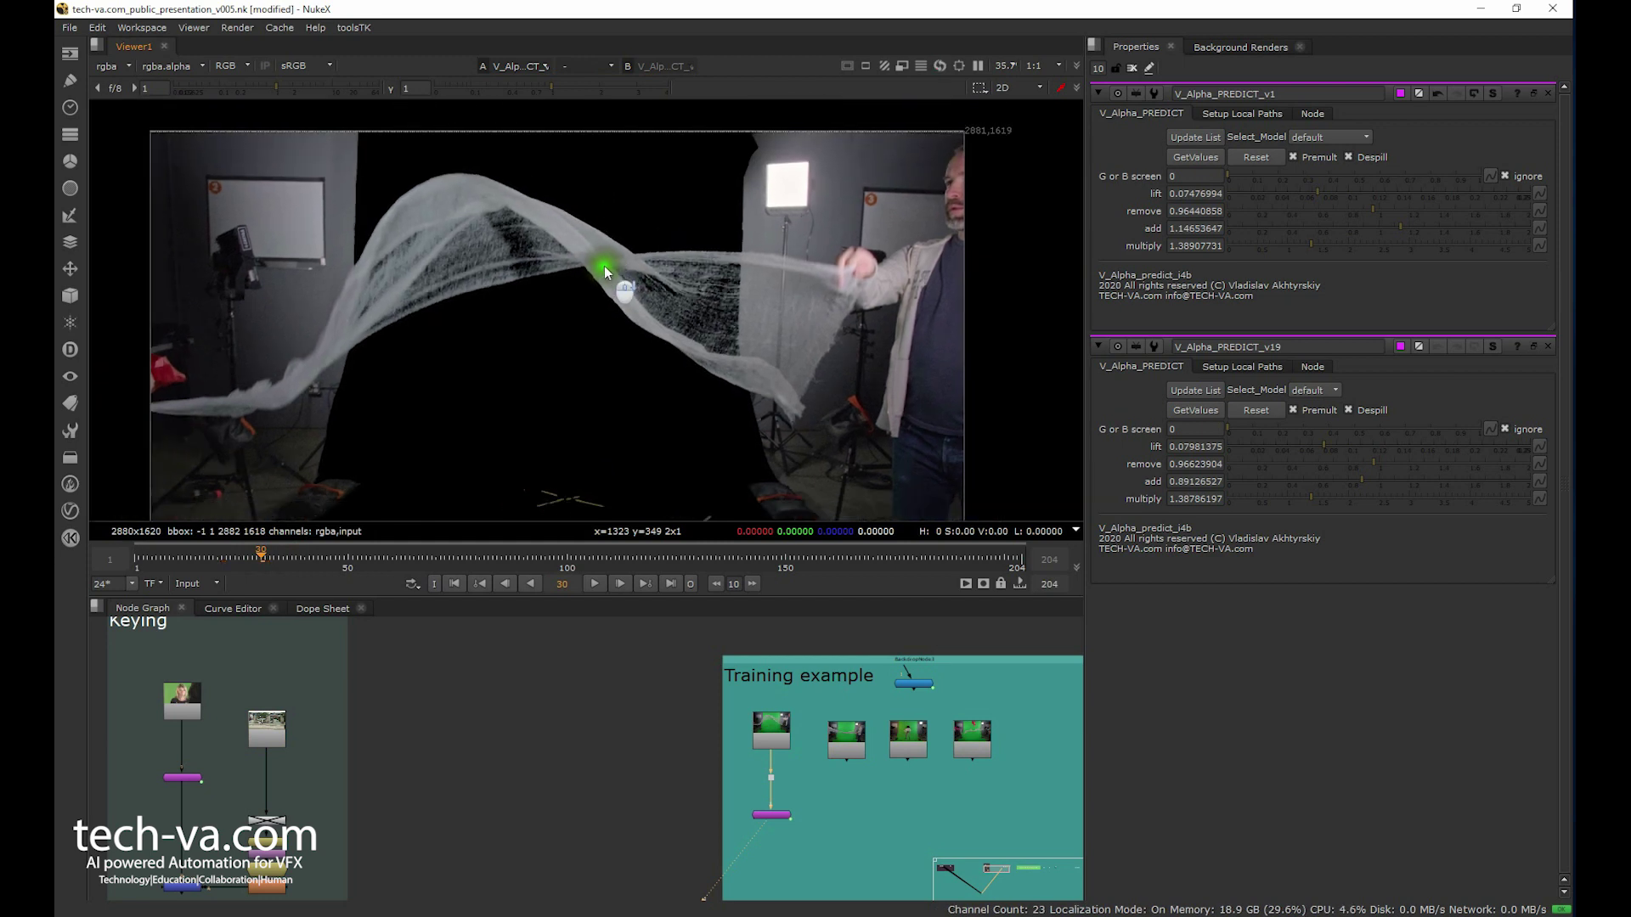
key(a)
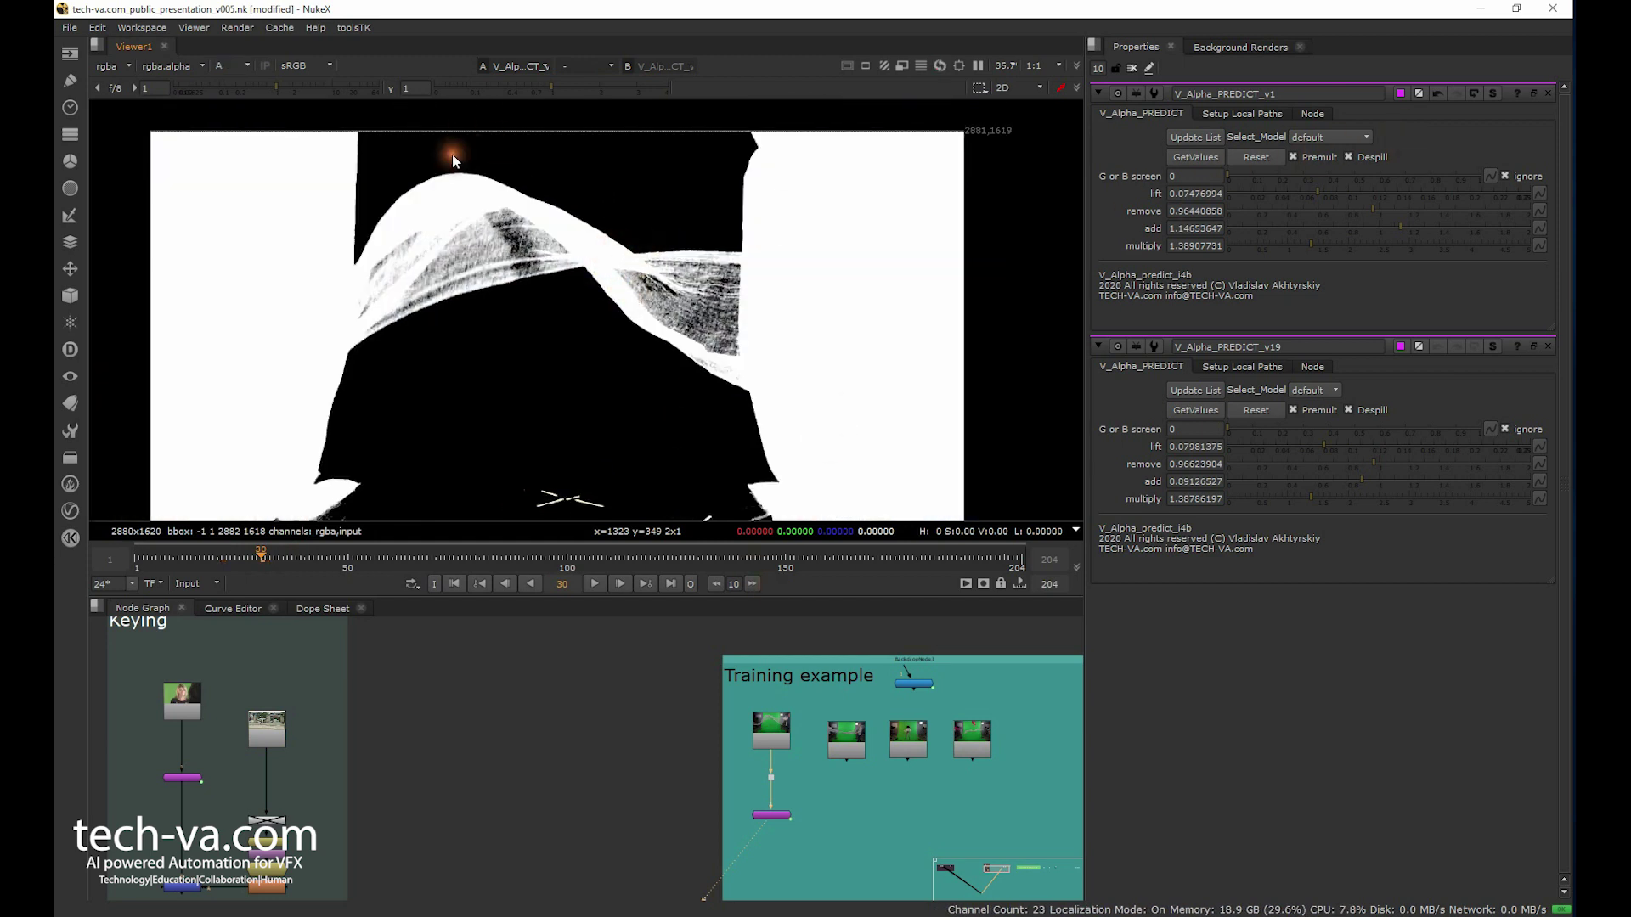
click(593, 585)
click(593, 584)
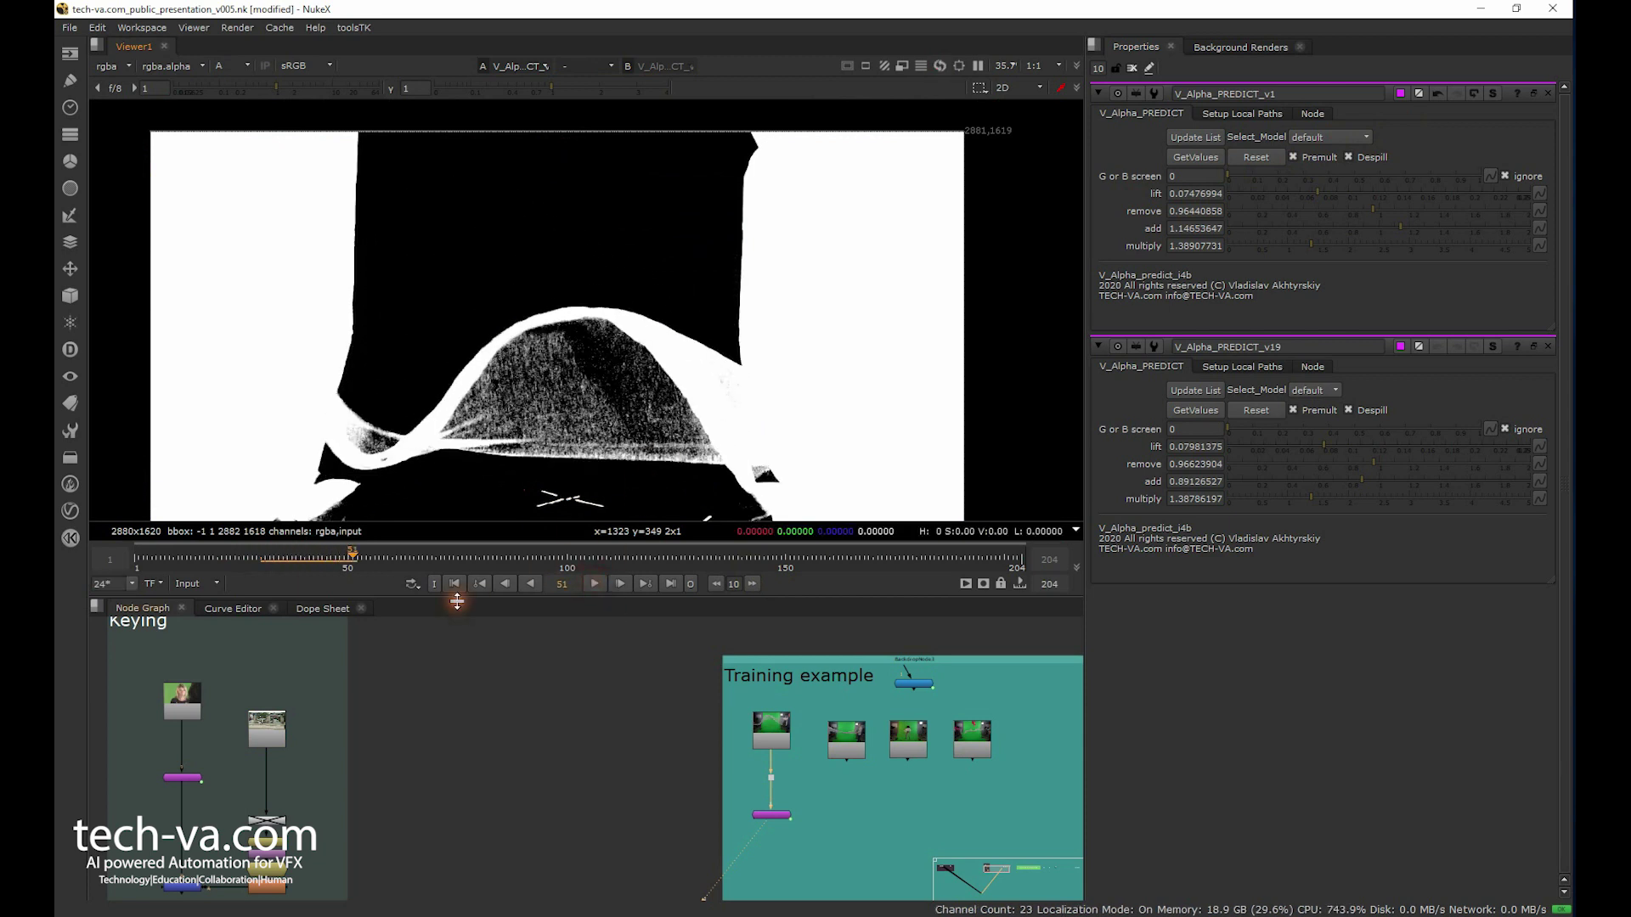
drag(348, 559, 326, 559)
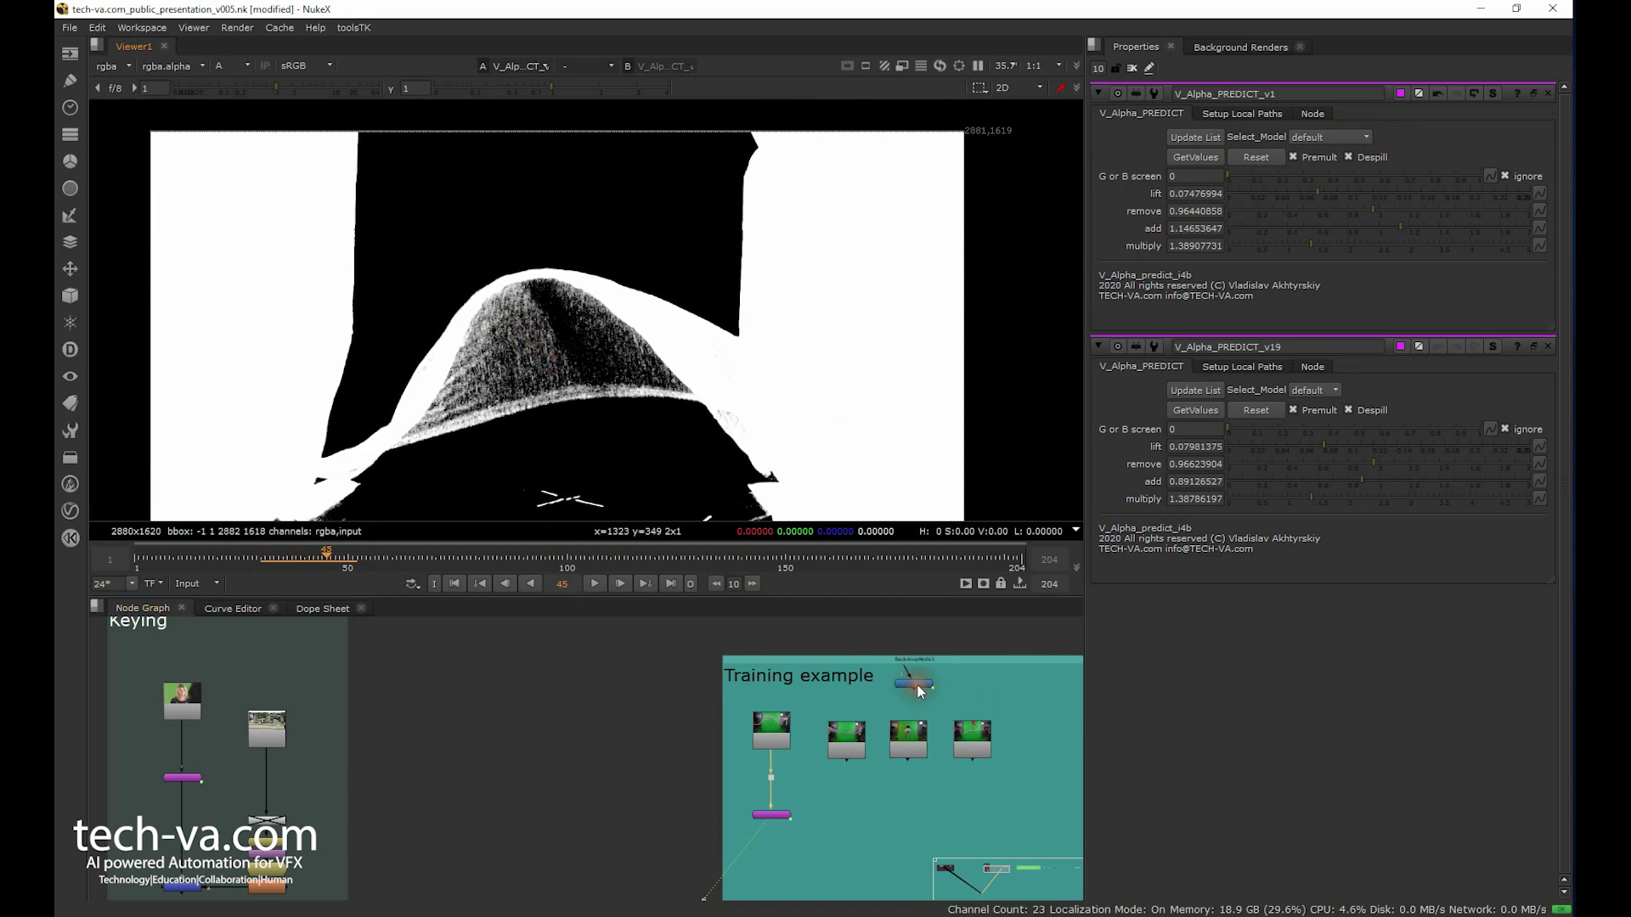
Place the V_Alpha_TRAIN_v1 node beside V_Alpha_PREDICT_v1 and connect its input to Read8.
drag(916, 684, 852, 813)
middle_drag(621, 415, 641, 345)
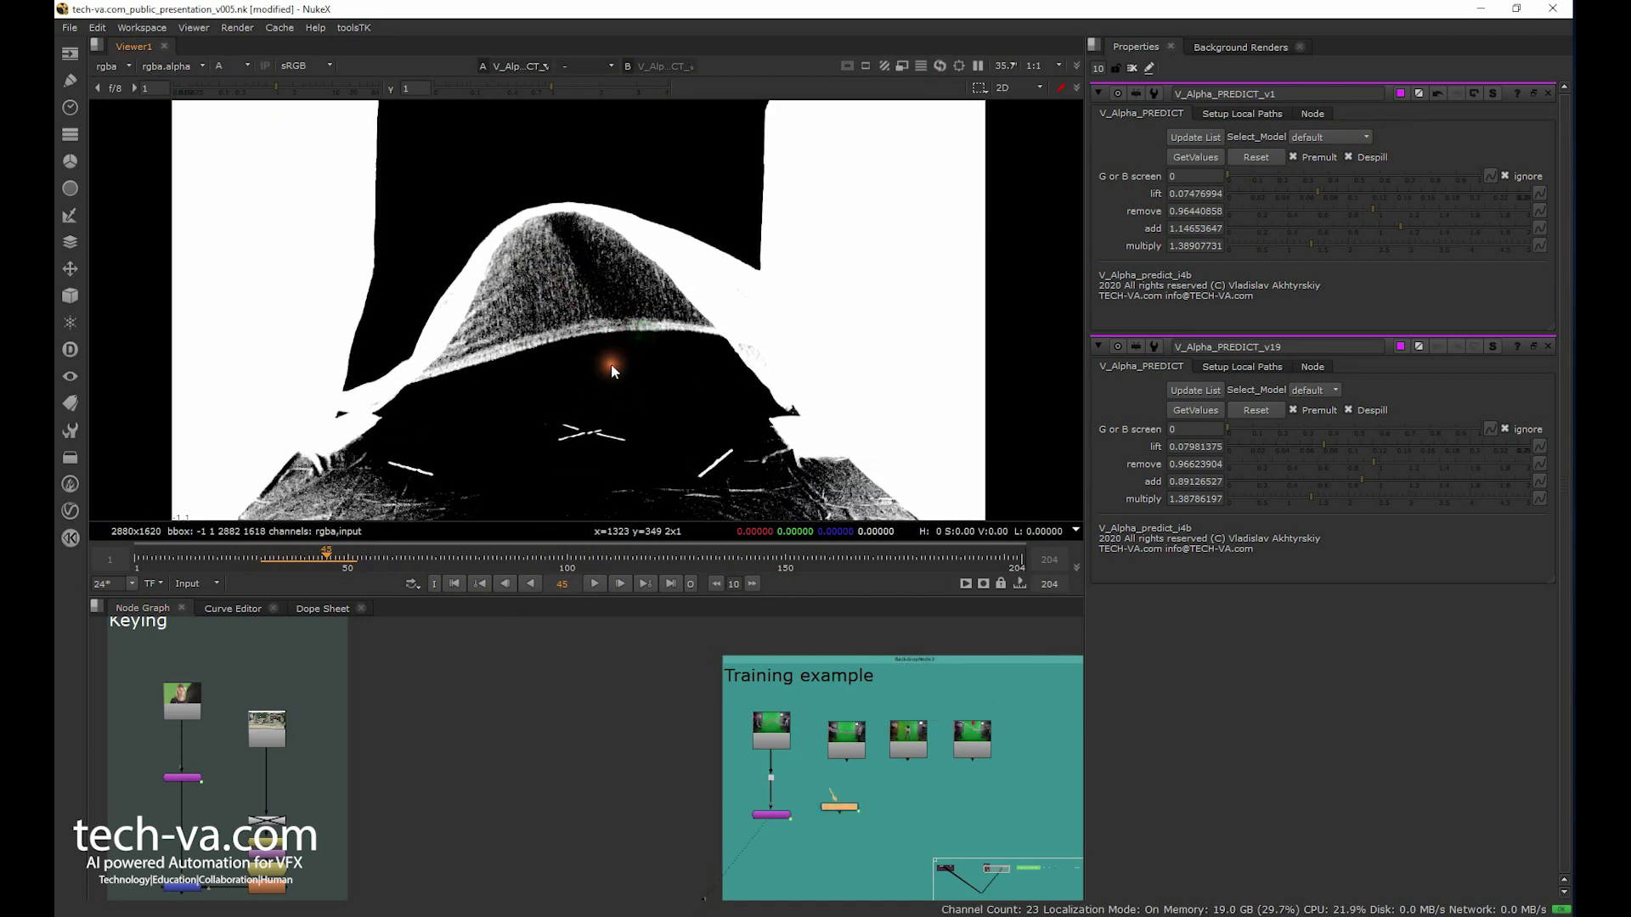
key(a)
key(a)
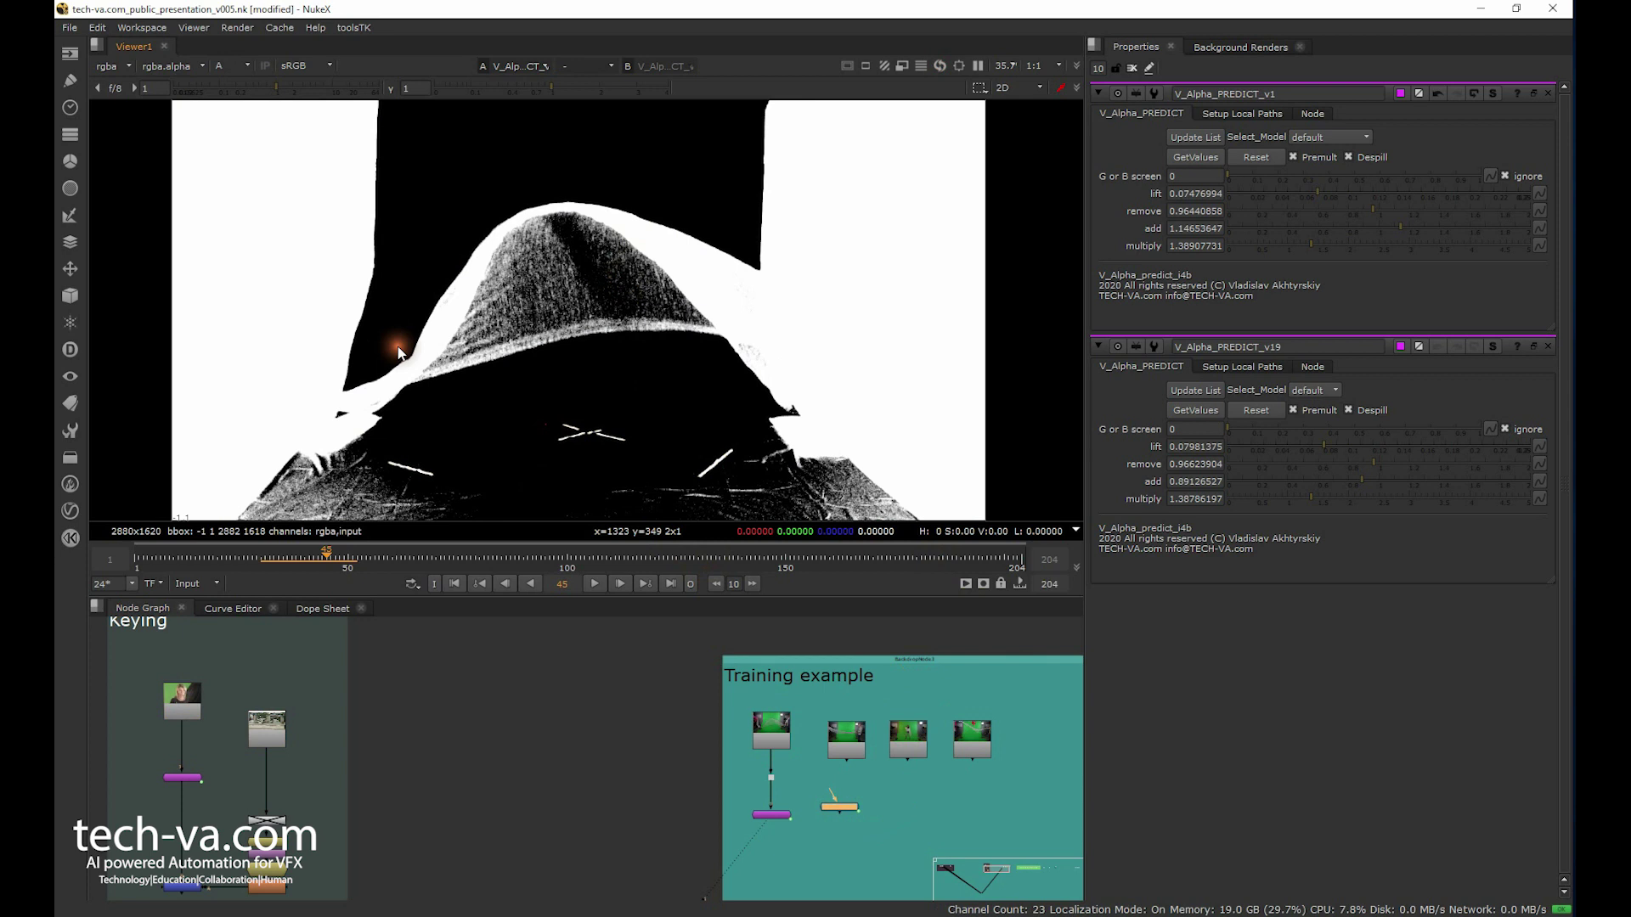
scroll(577, 276, up, 5)
scroll(578, 259, down, 5)
scroll(815, 789, up, 2)
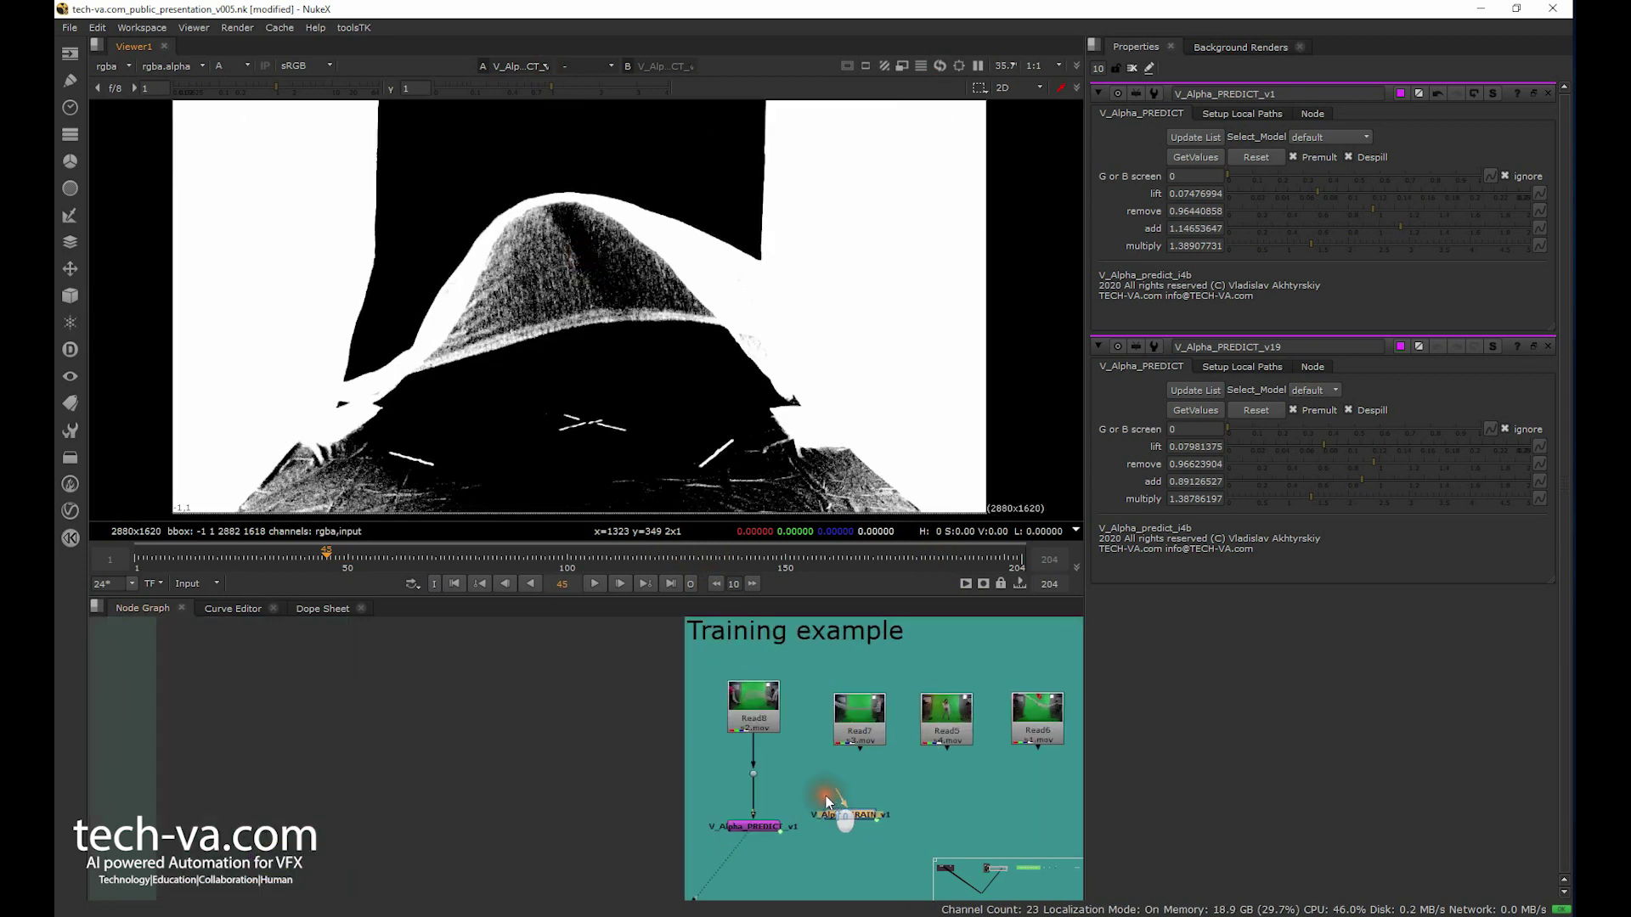
drag(831, 795, 754, 709)
drag(849, 815, 858, 824)
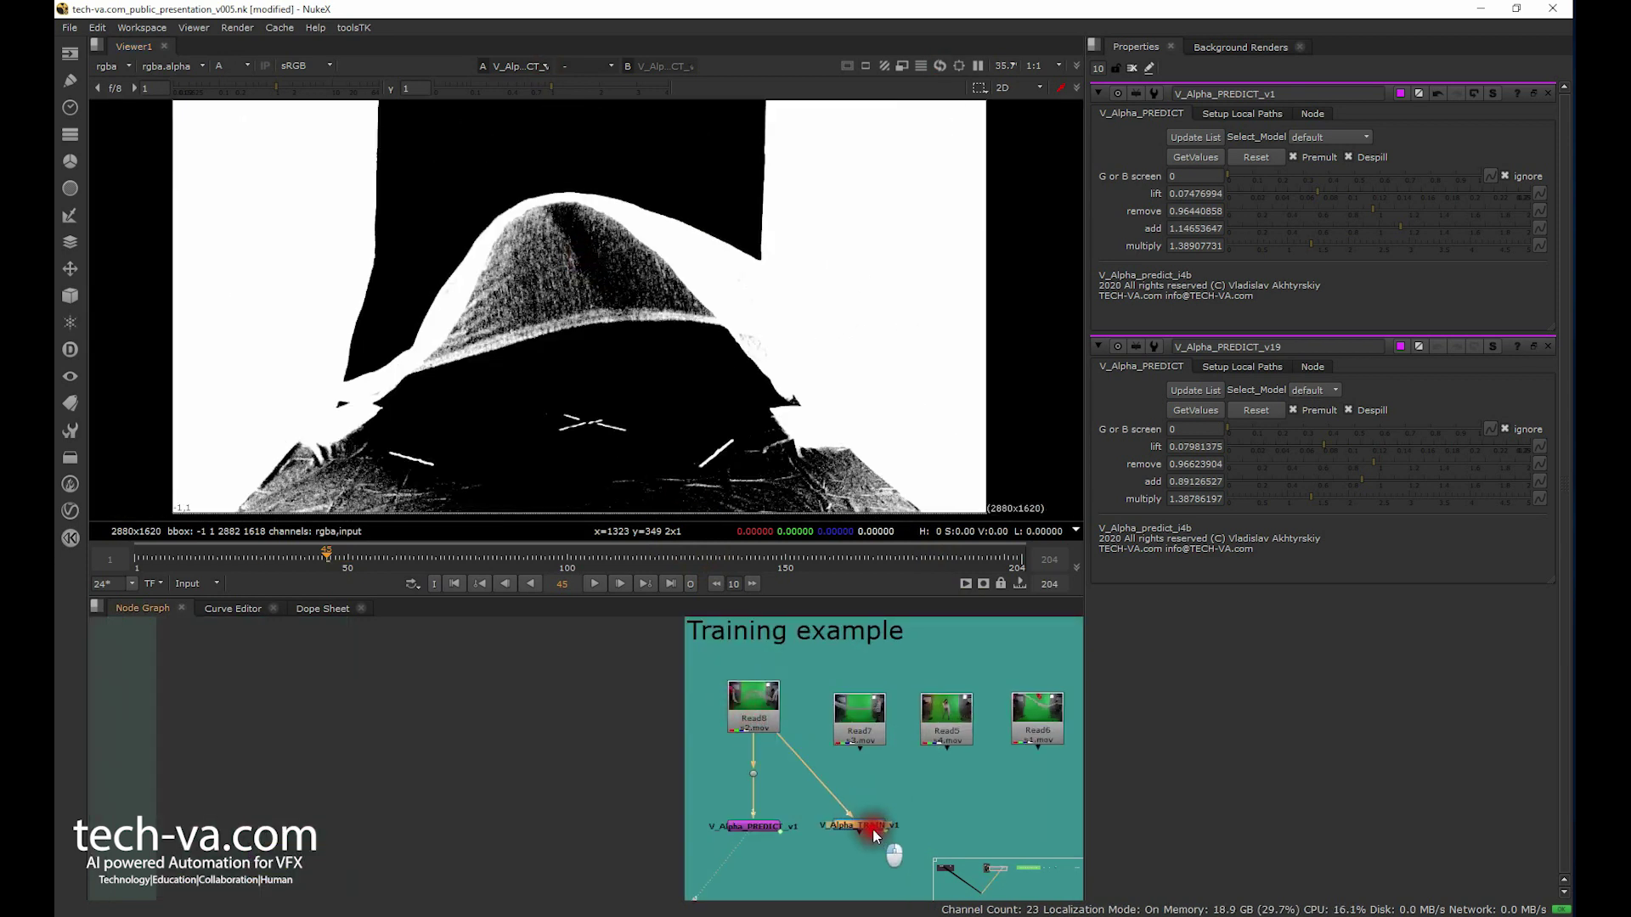
Open V_Alpha_TRAIN_v1, name its model softer_3 and create the project folder with the folder check.
click(765, 831)
double_click(858, 823)
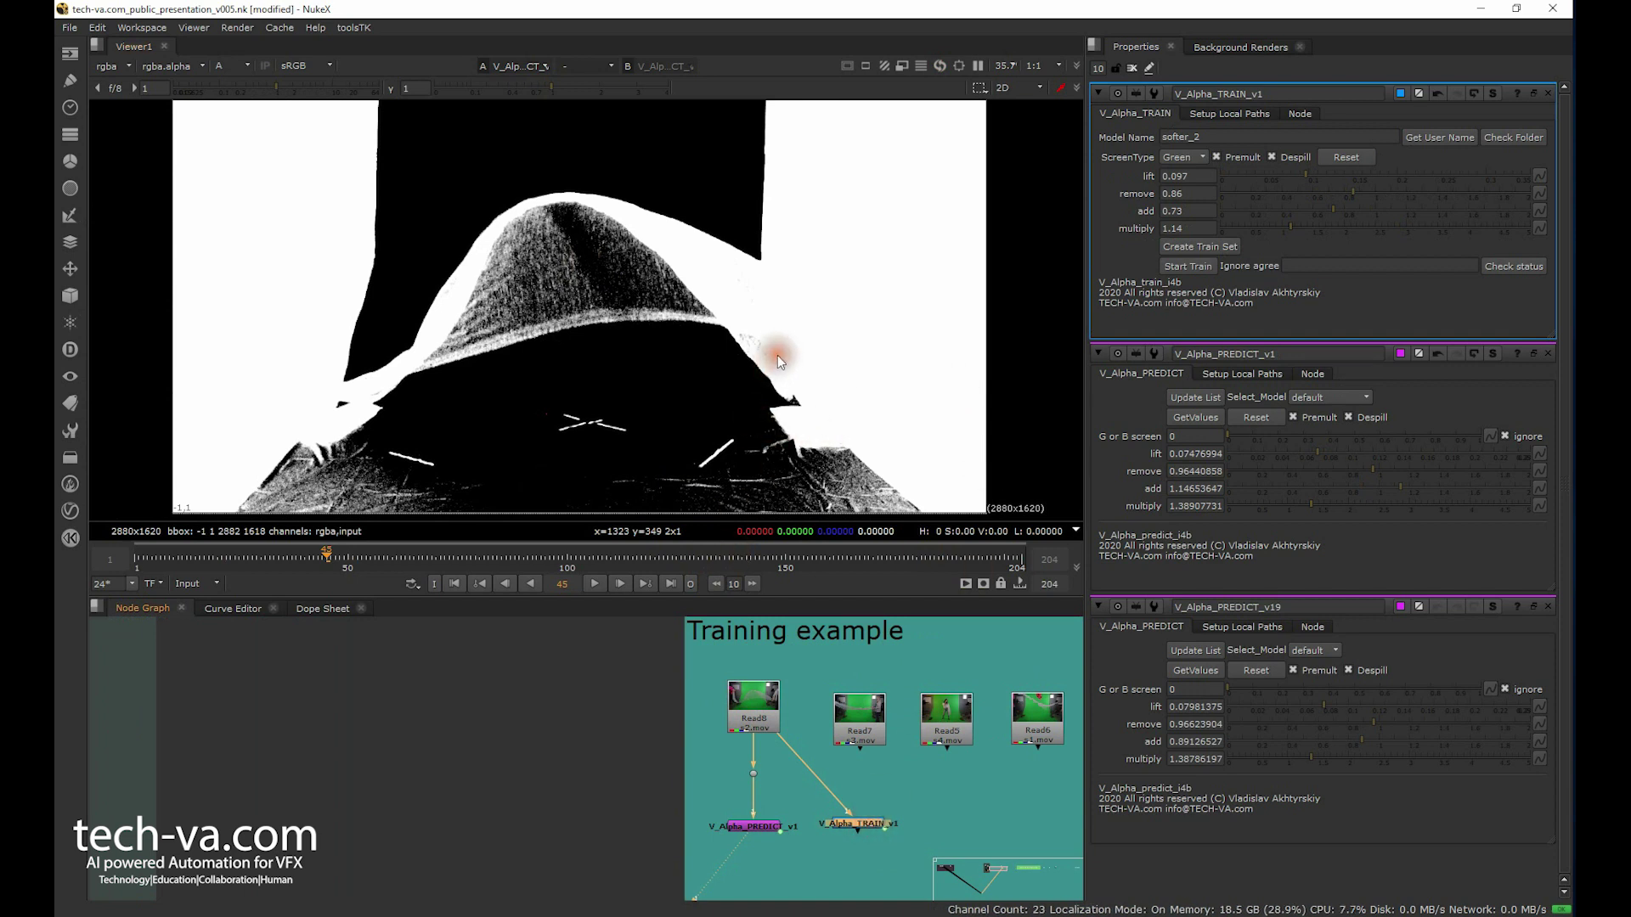
click(1216, 139)
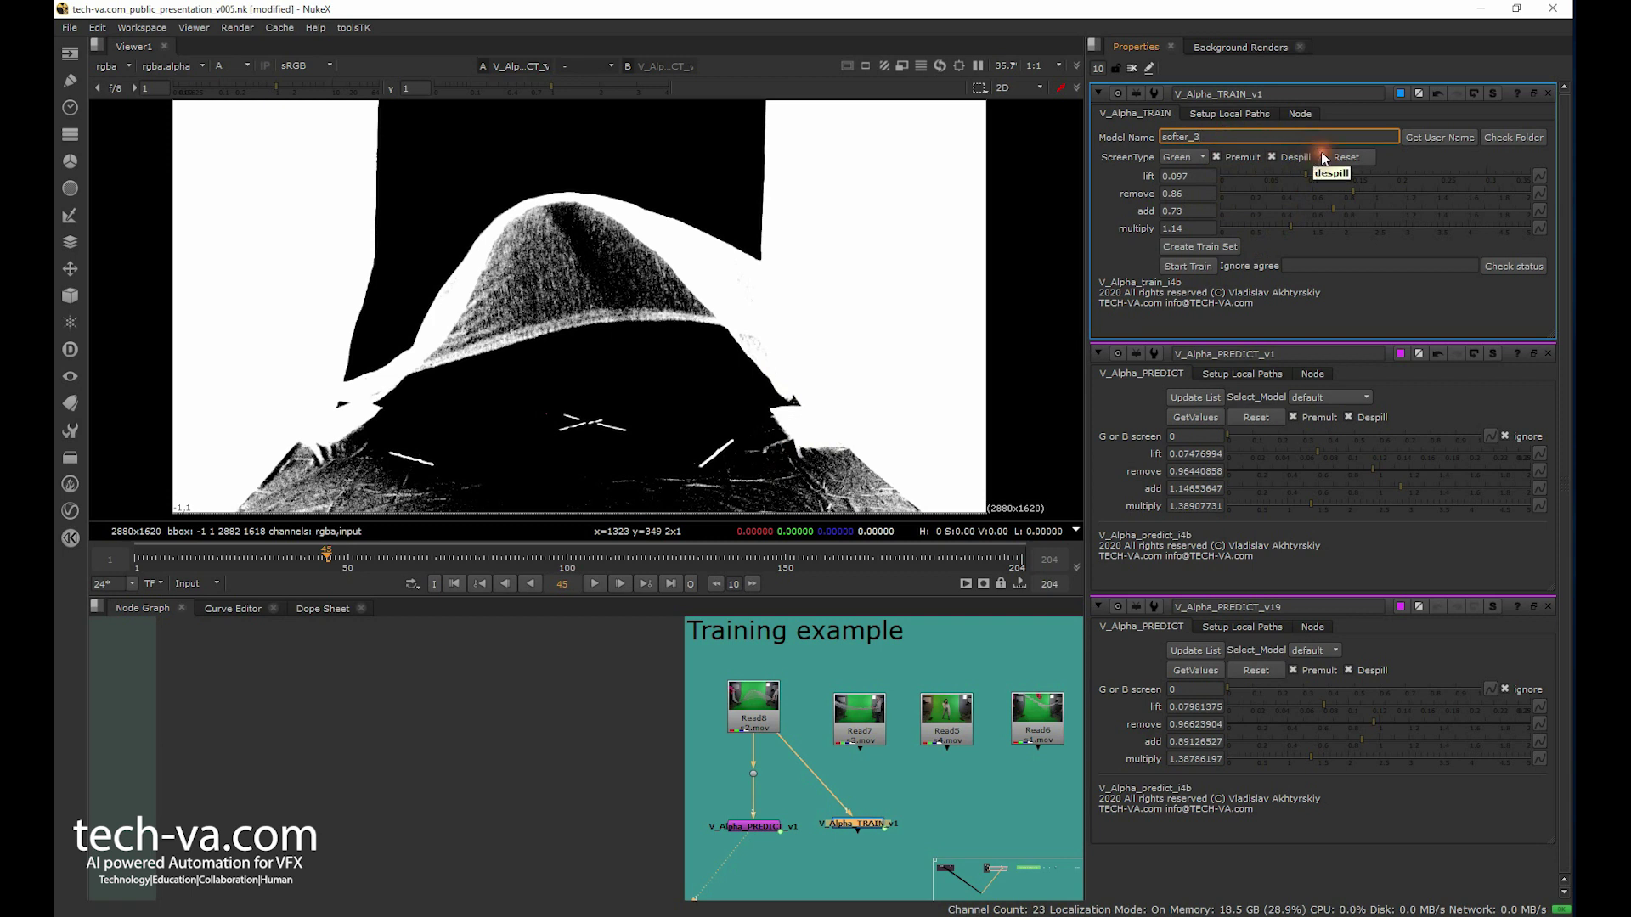
click(1517, 138)
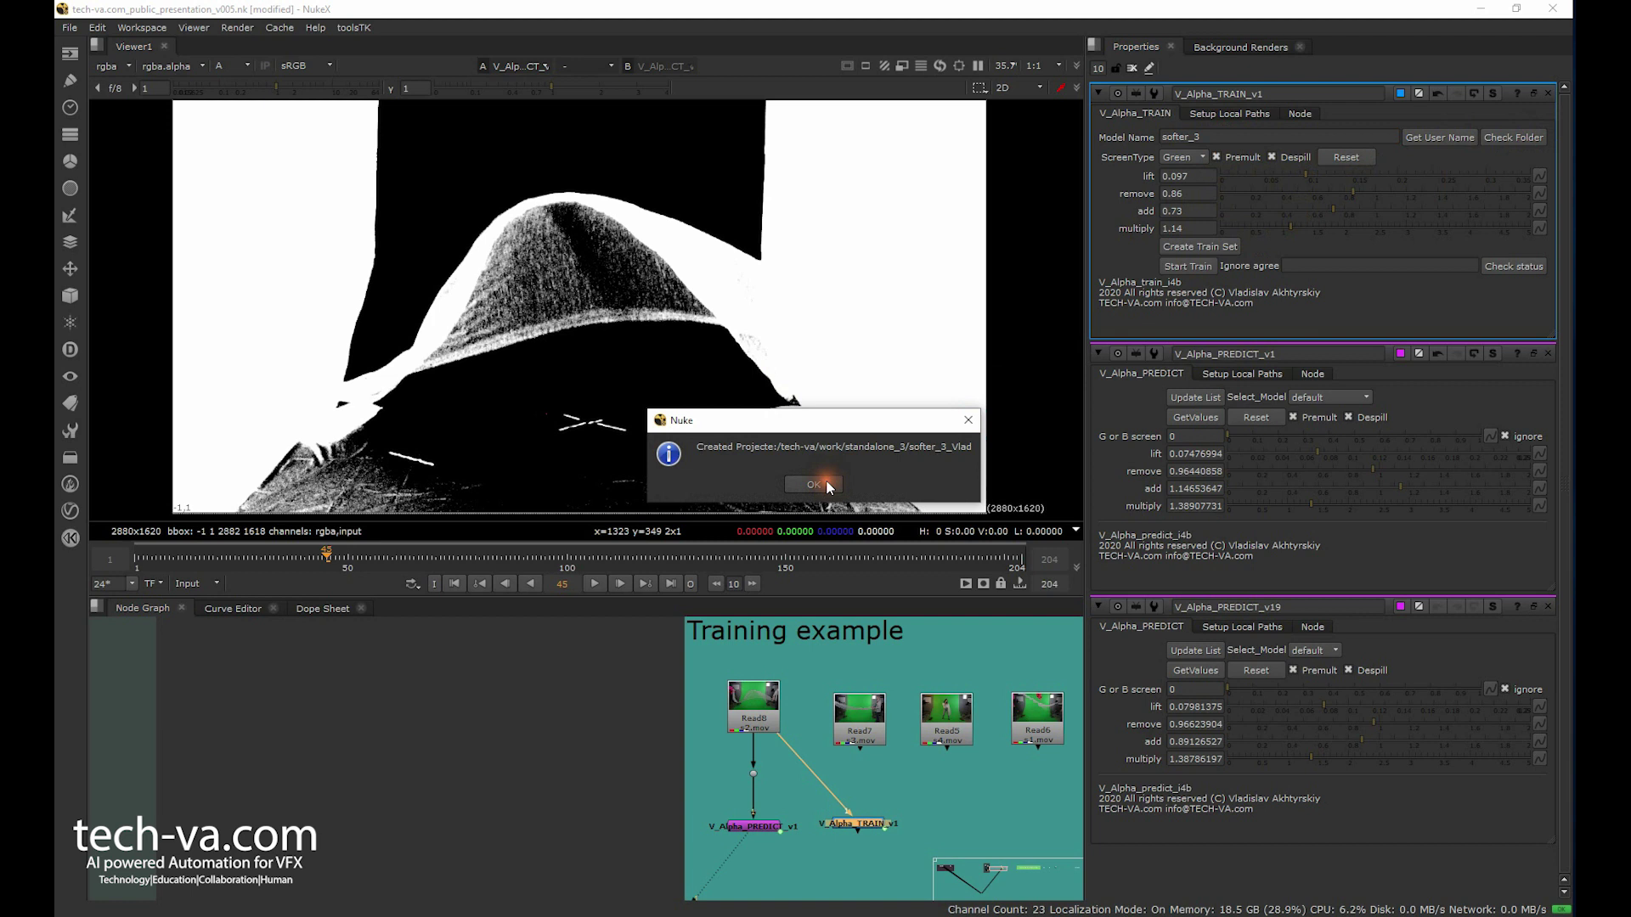
click(828, 485)
Display V_Alpha_TRAIN_v1's matte and set lift to 0.102, remove to 0.92 and add to 0.68.
click(853, 831)
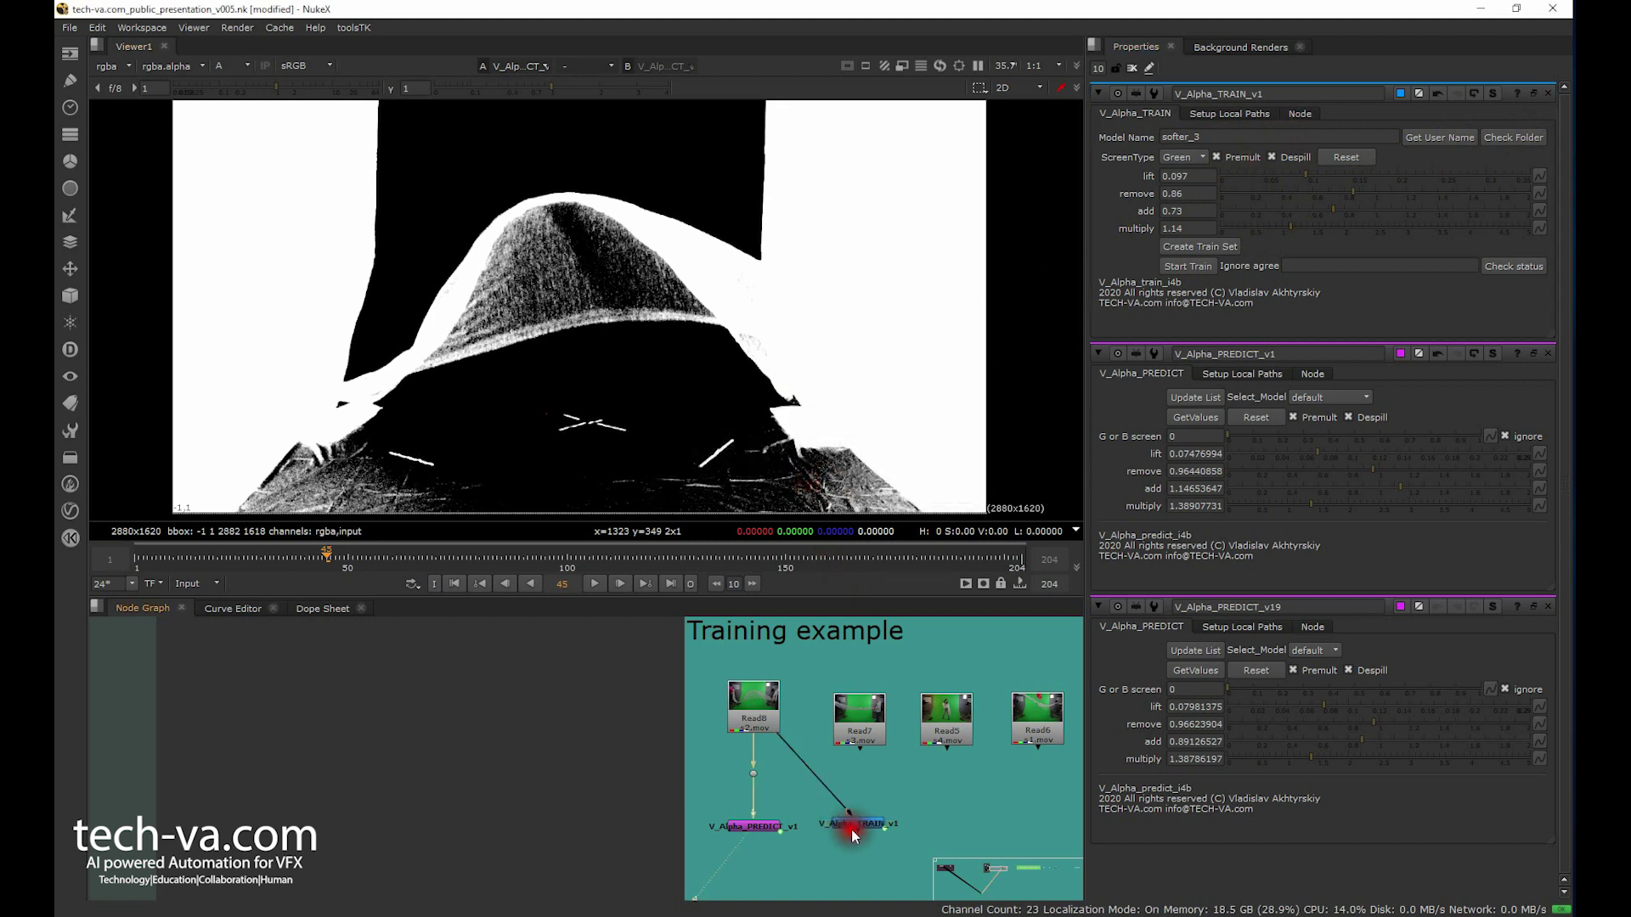
key(1)
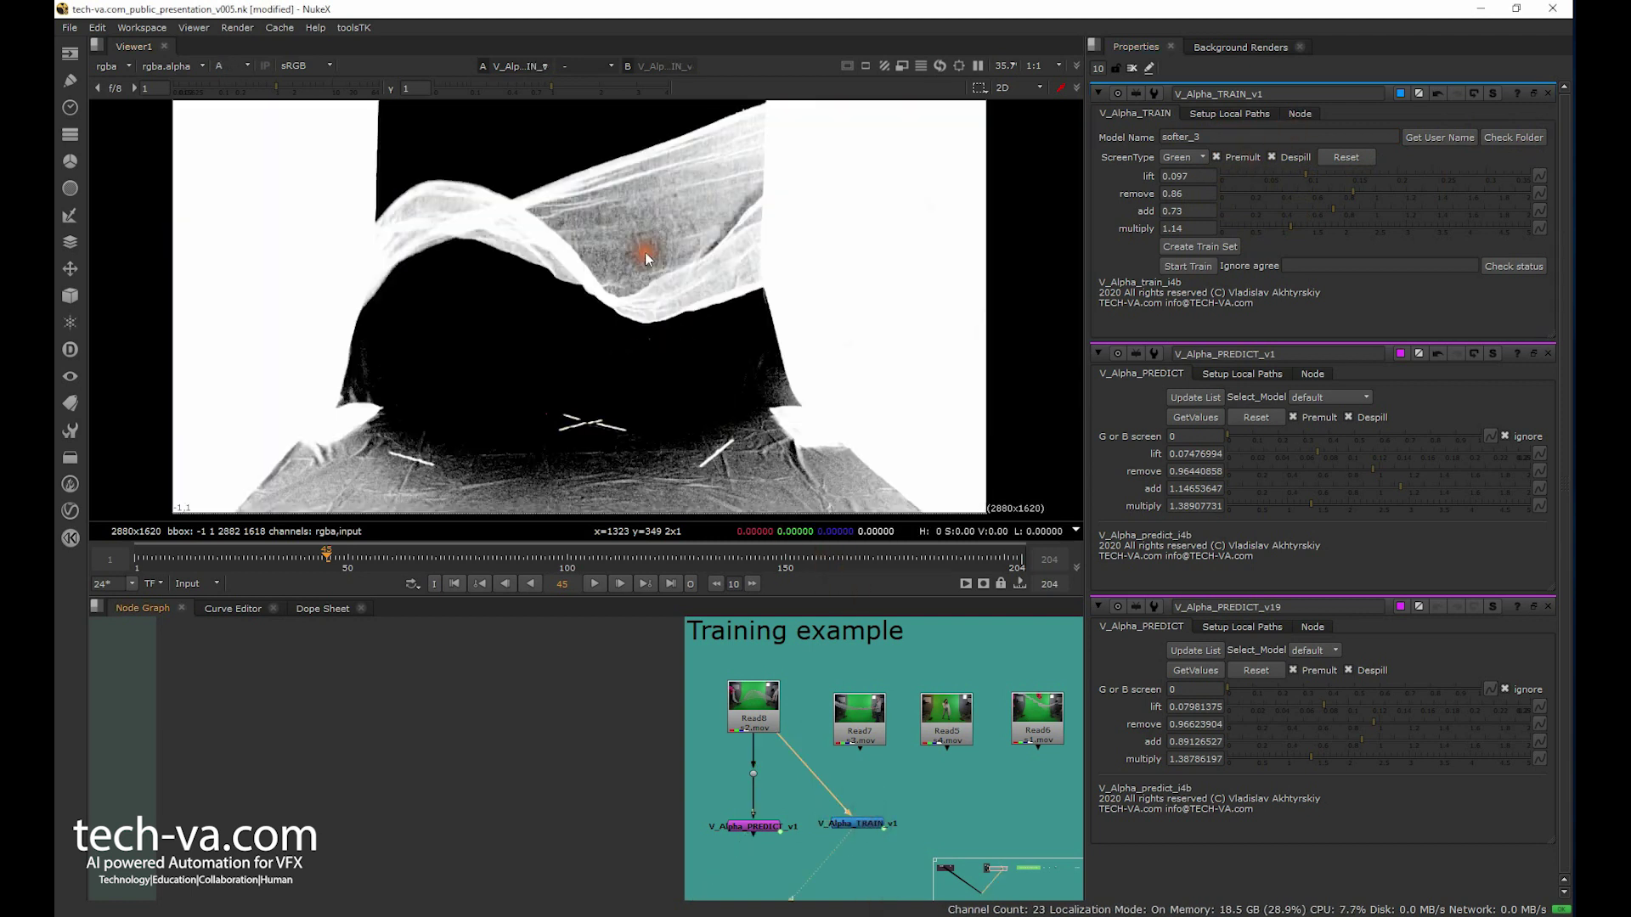
scroll(646, 259, up, 3)
click(1310, 216)
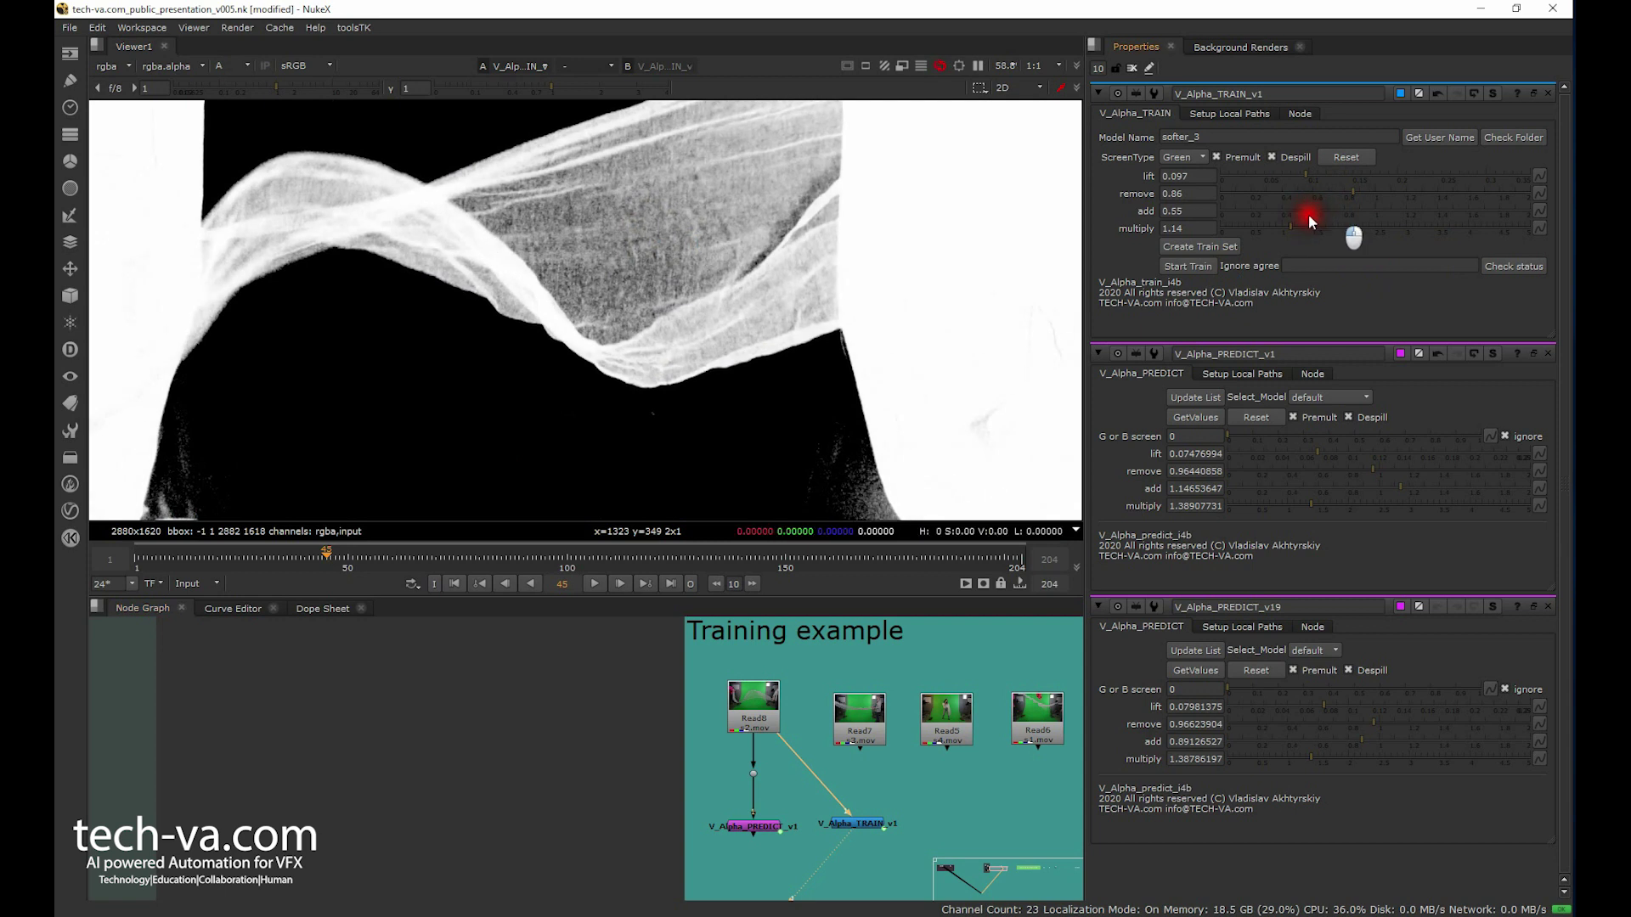
drag(1311, 219, 1304, 177)
scroll(772, 320, down, 3)
click(1330, 212)
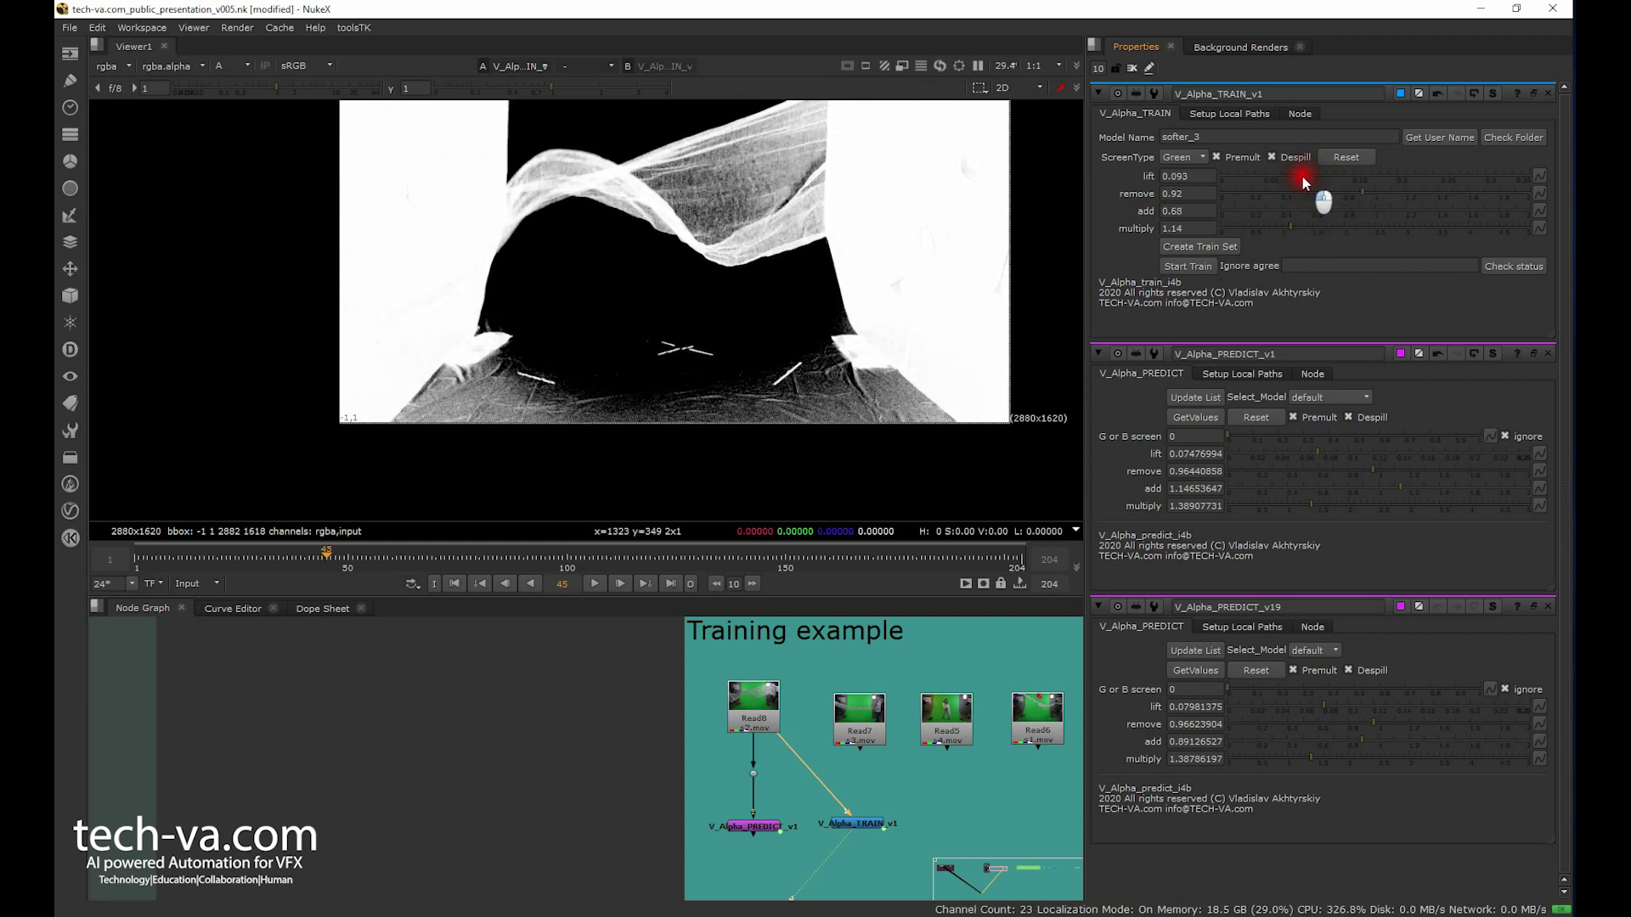
click(1310, 177)
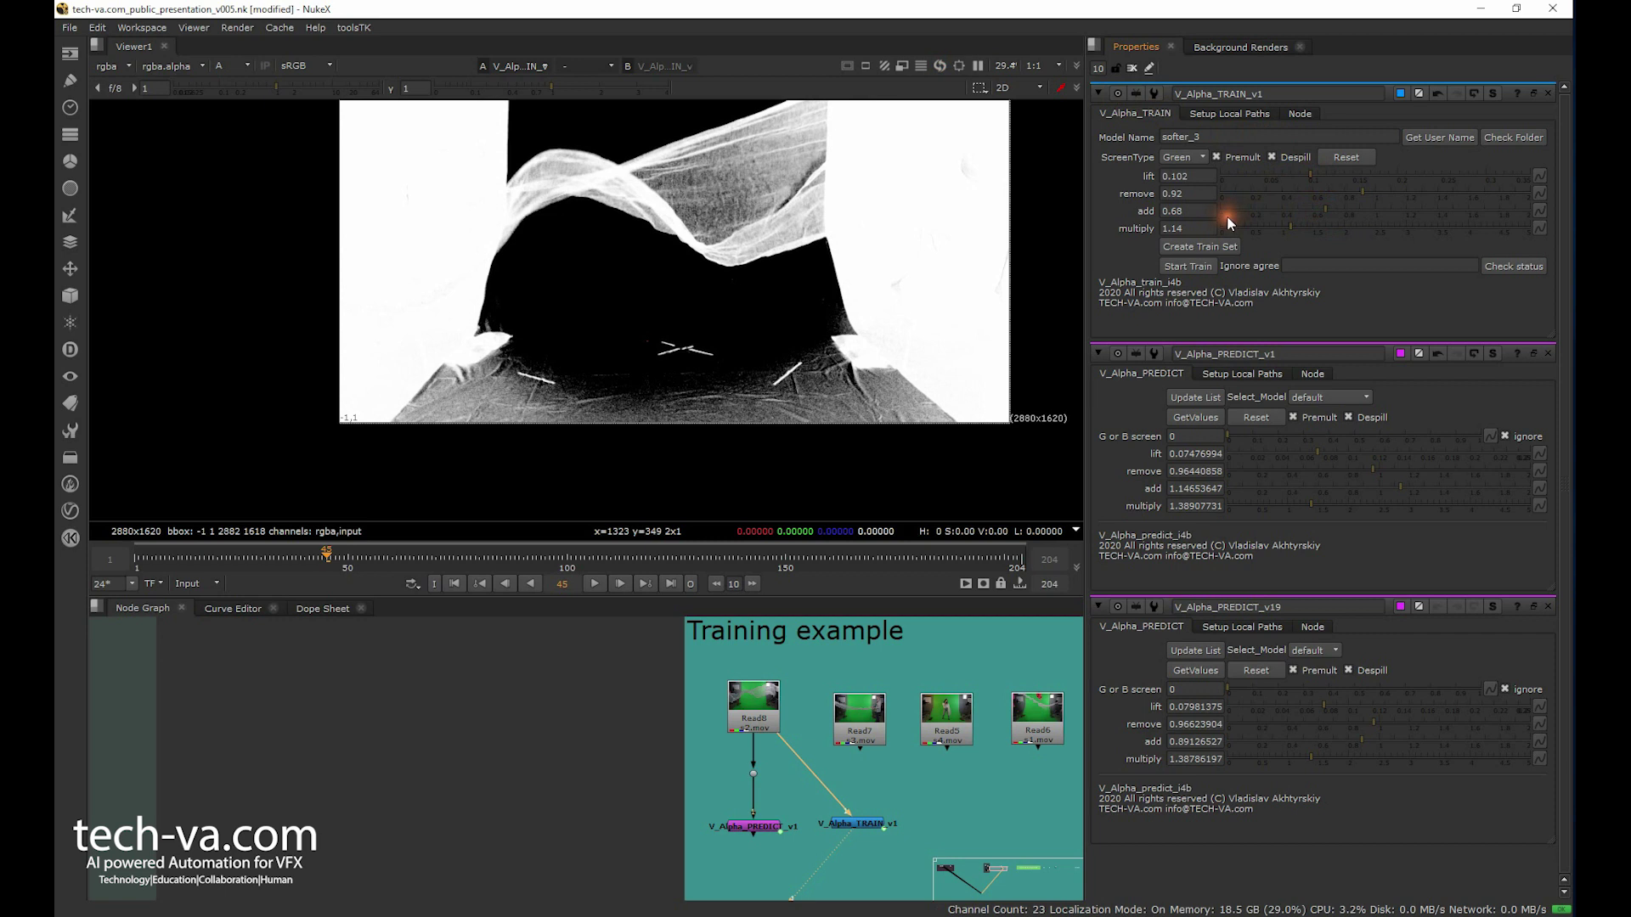
Create the train set from V_Alpha_TRAIN_v1, reopen that node's settings and show the Write1 image in color.
click(1189, 246)
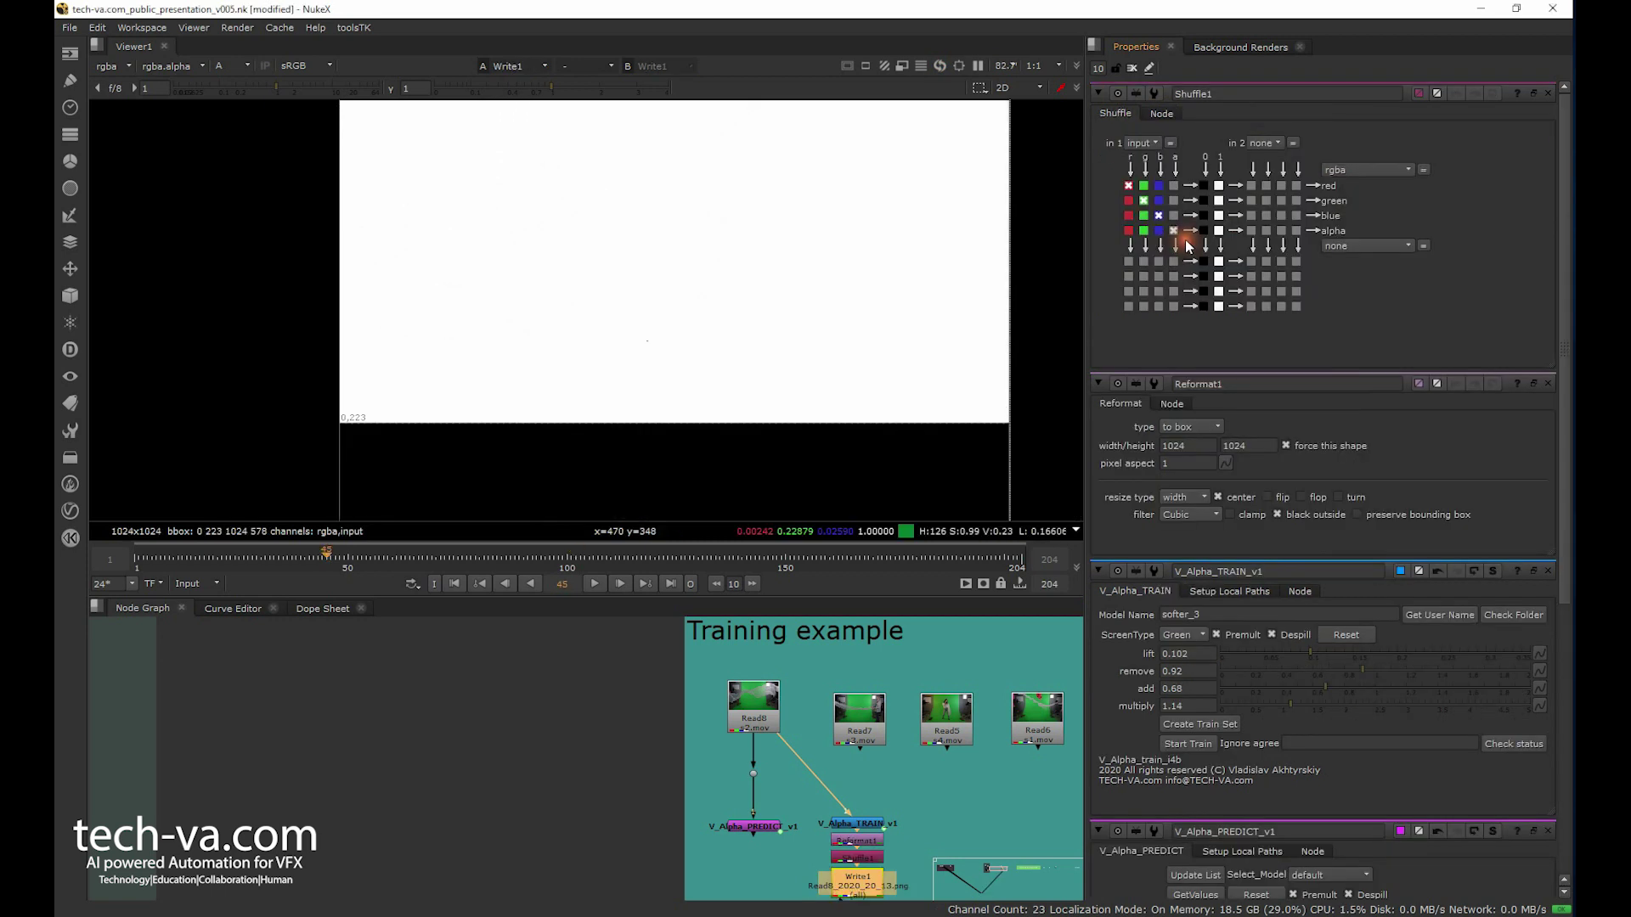
double_click(860, 822)
key(a)
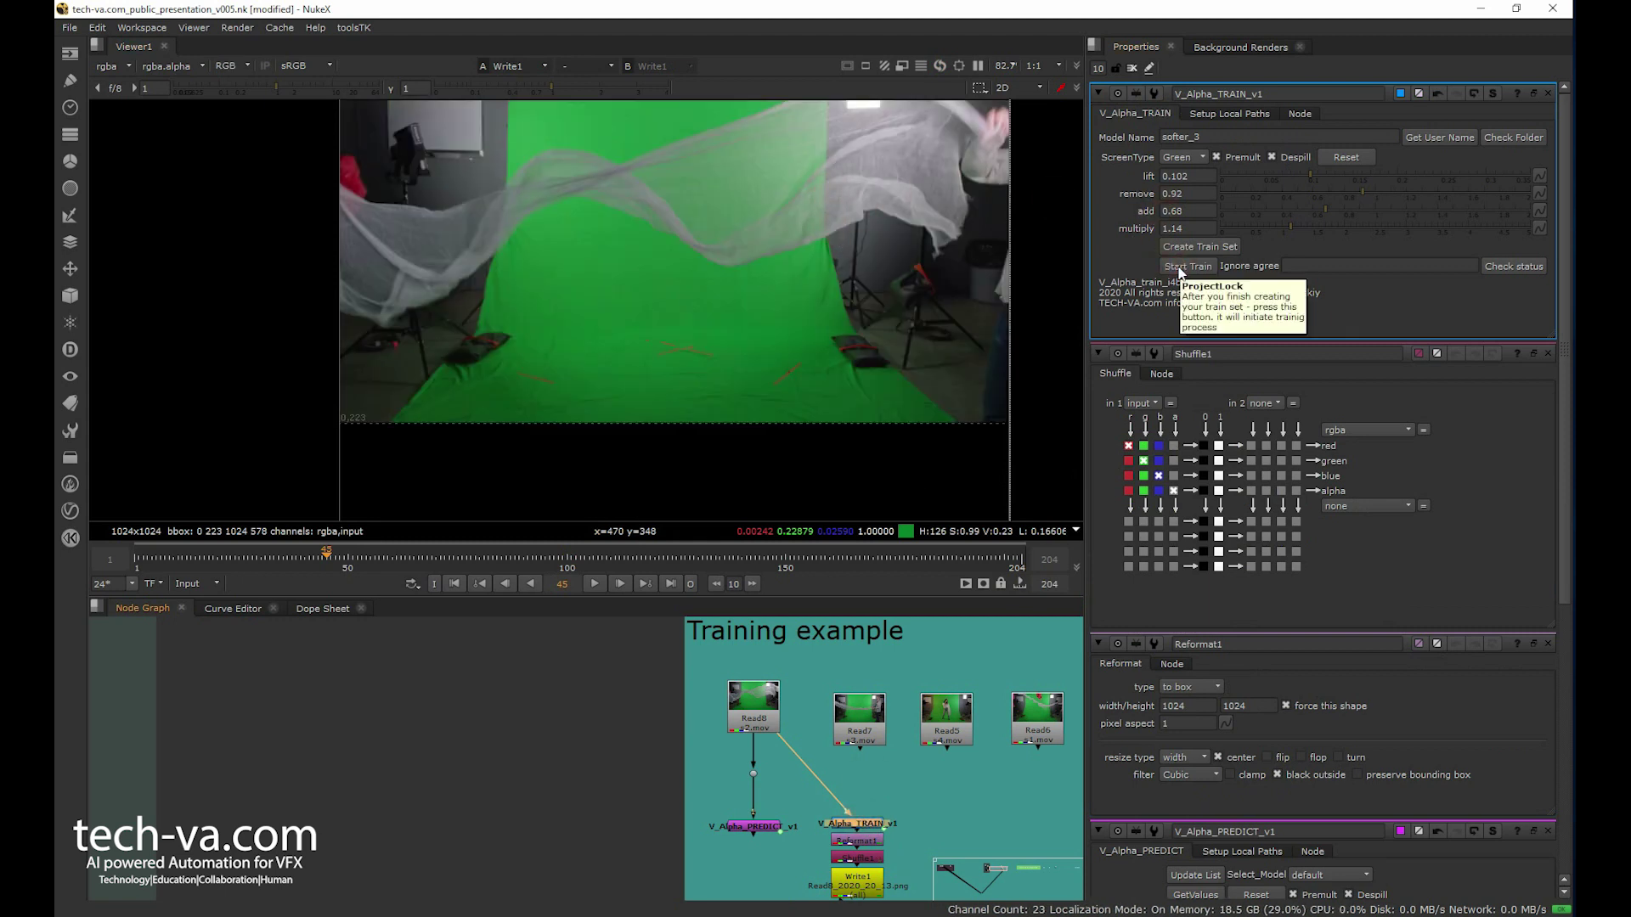
click(1186, 266)
click(501, 735)
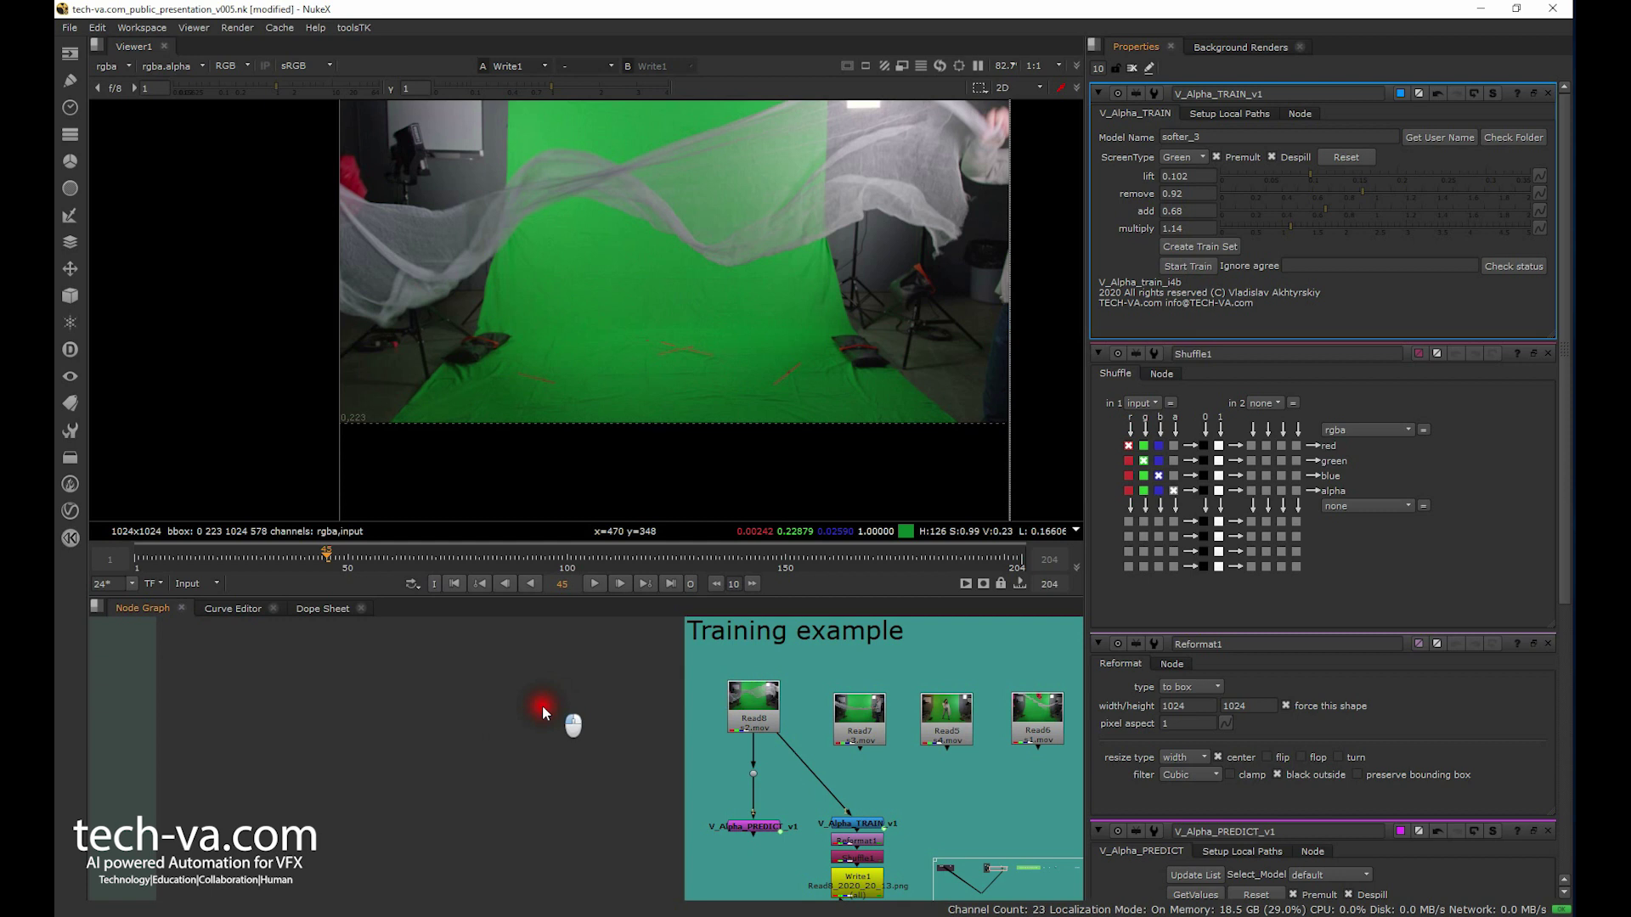
middle_drag(871, 733, 604, 748)
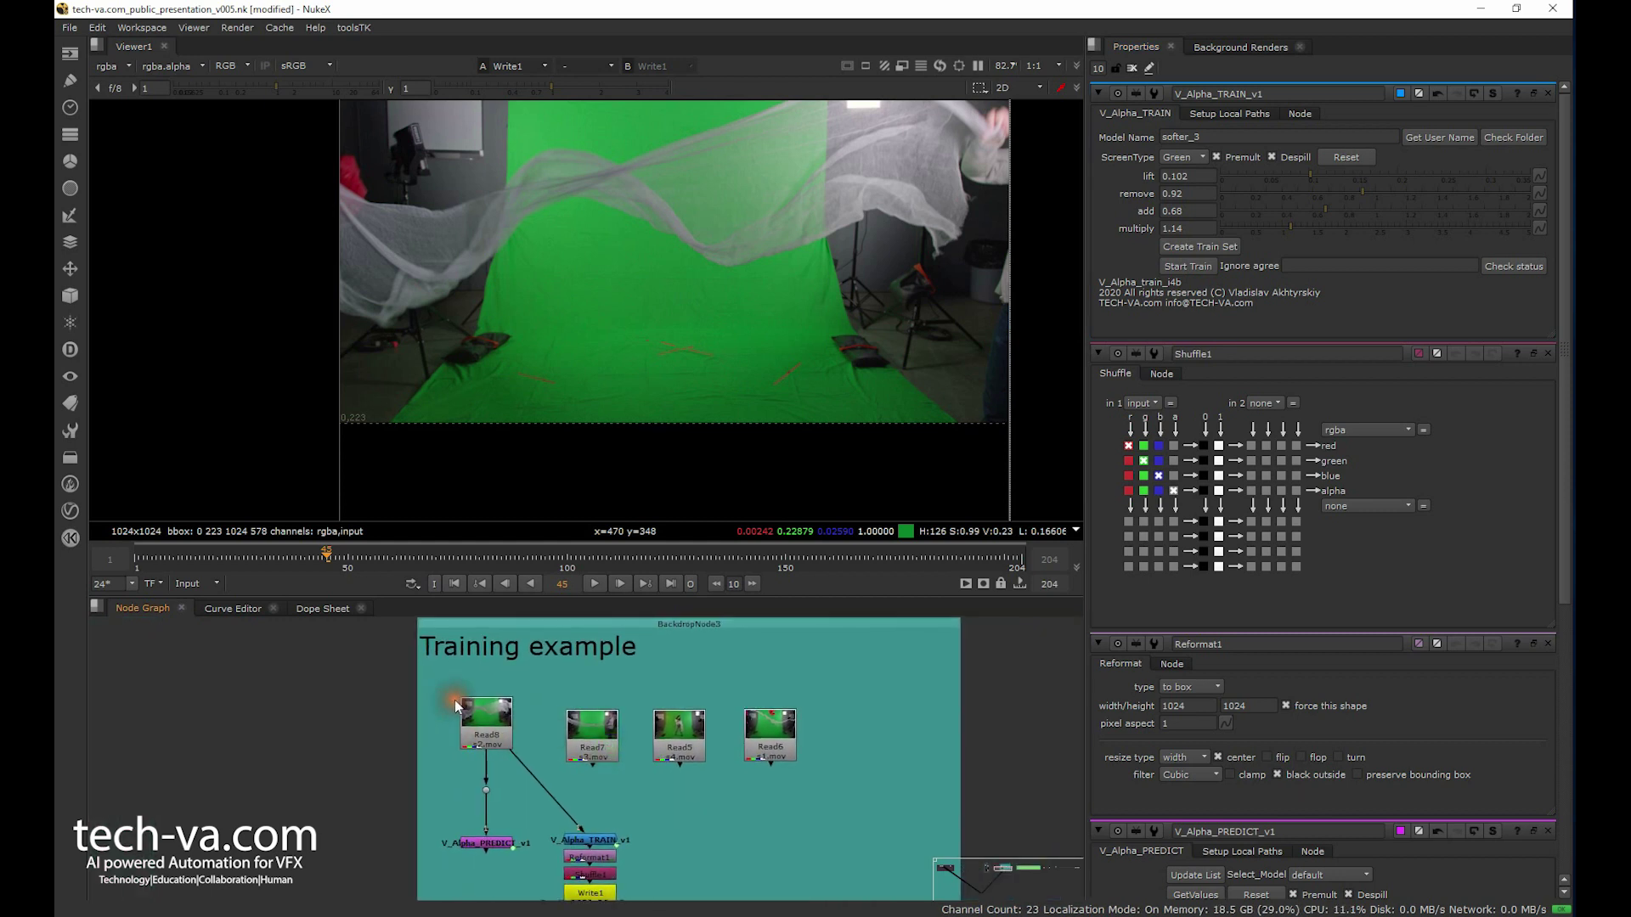
Move the Read7, Read5 and Read6 clips level with Read8 and display Read5 in the viewer.
drag(533, 670, 890, 773)
drag(771, 728, 784, 715)
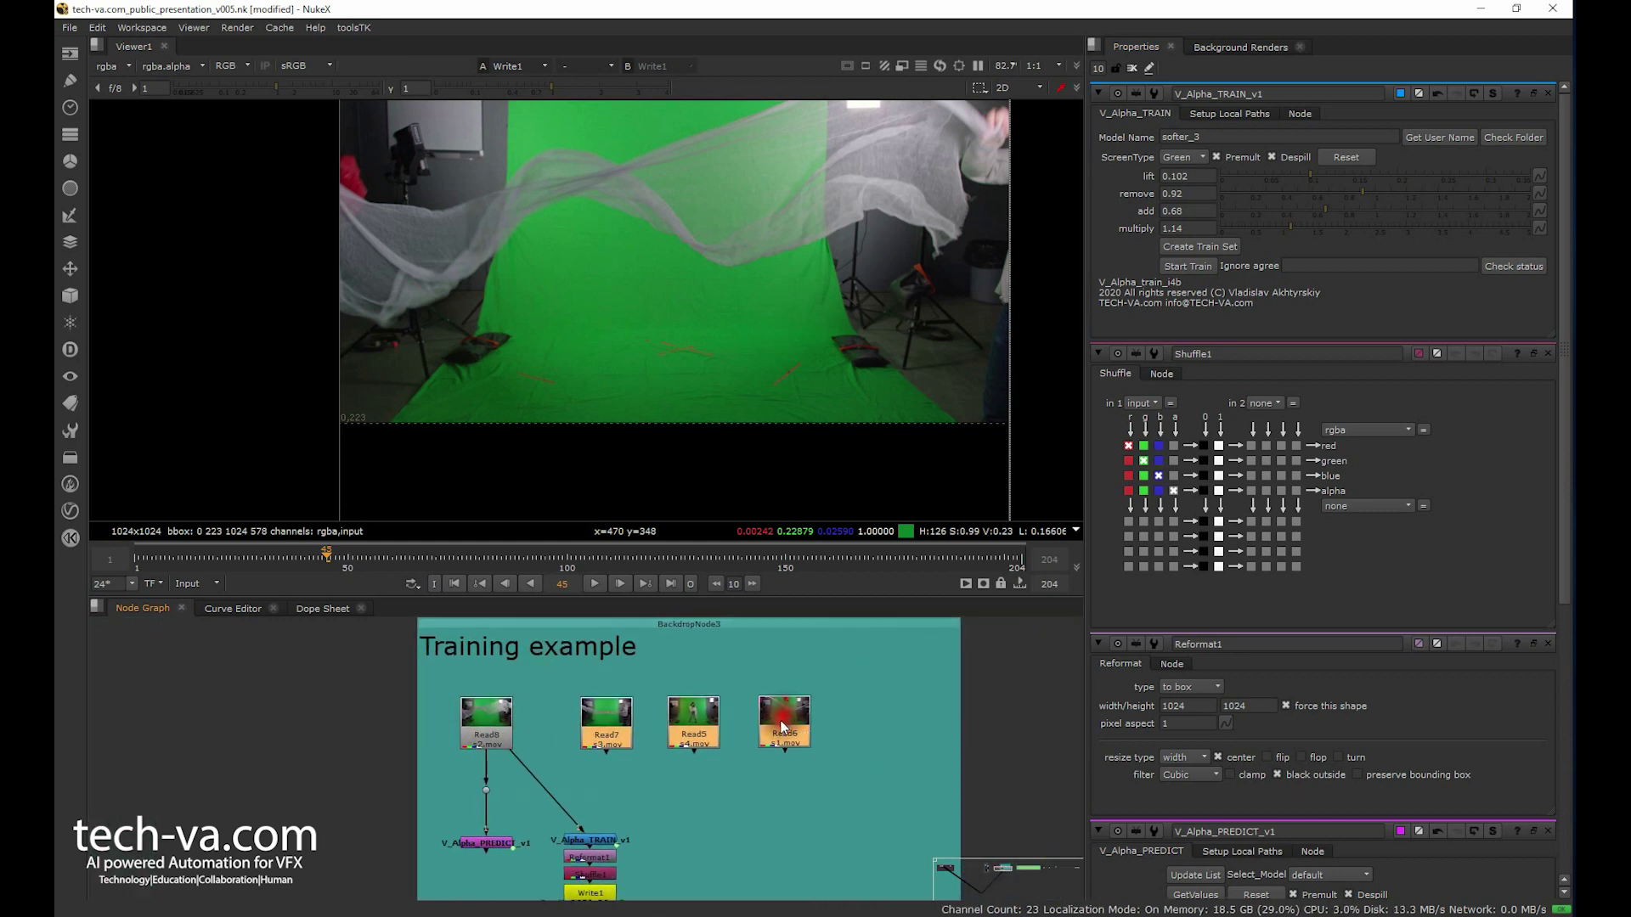
click(706, 767)
key(1)
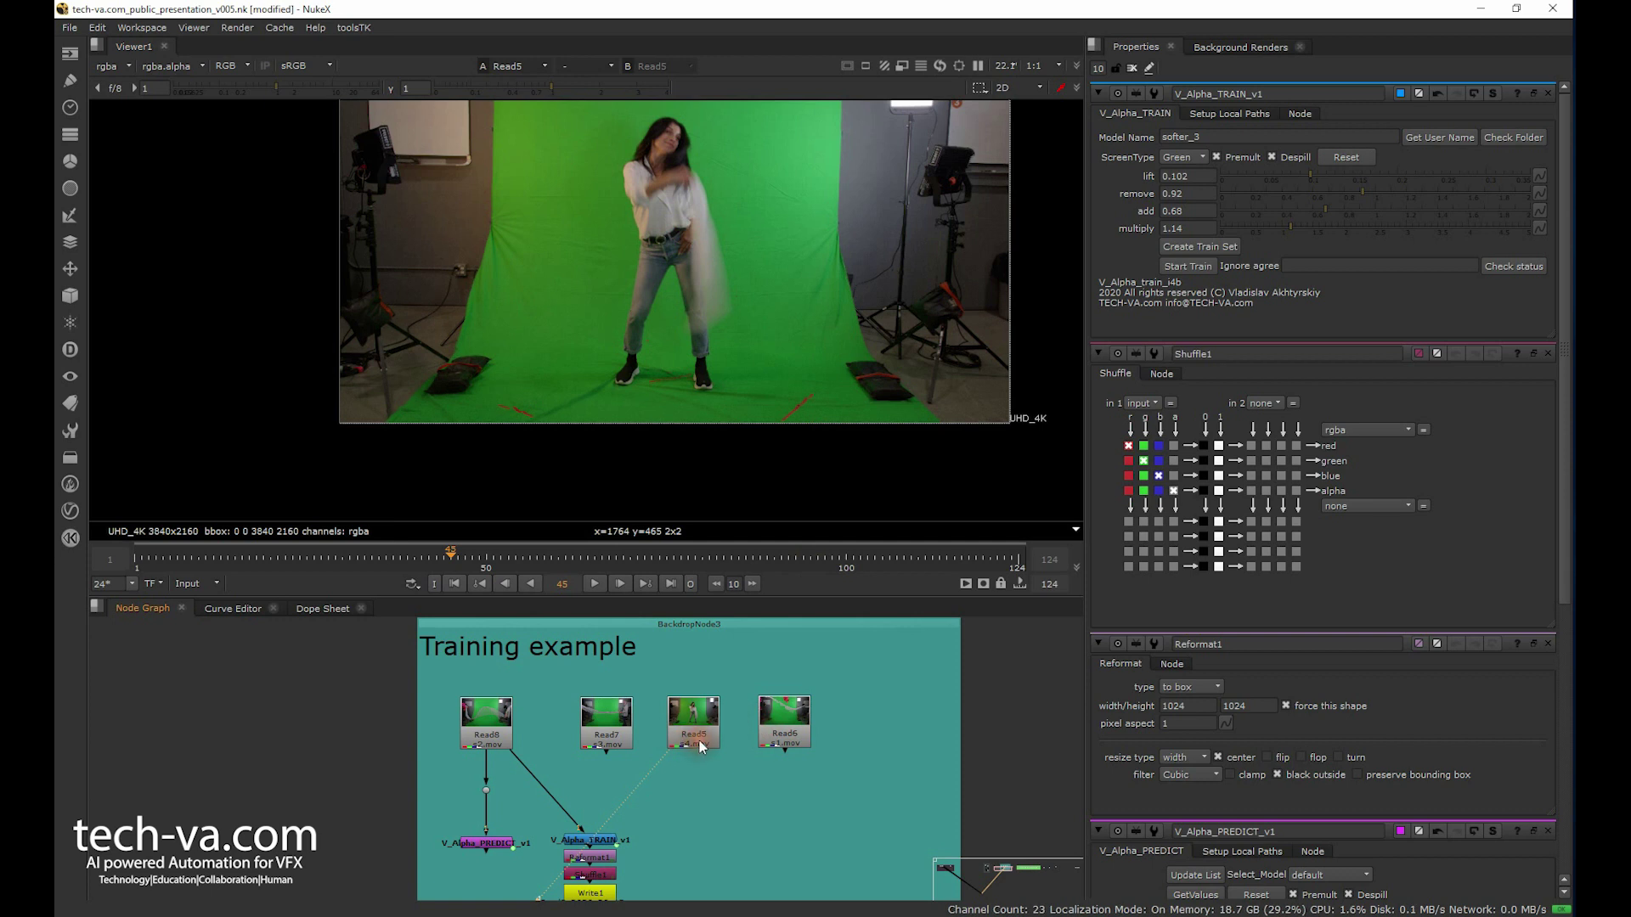
Open V_Alpha_PREDICT_v1, update its model list and select the custom softer_3 model.
double_click(476, 843)
click(1193, 137)
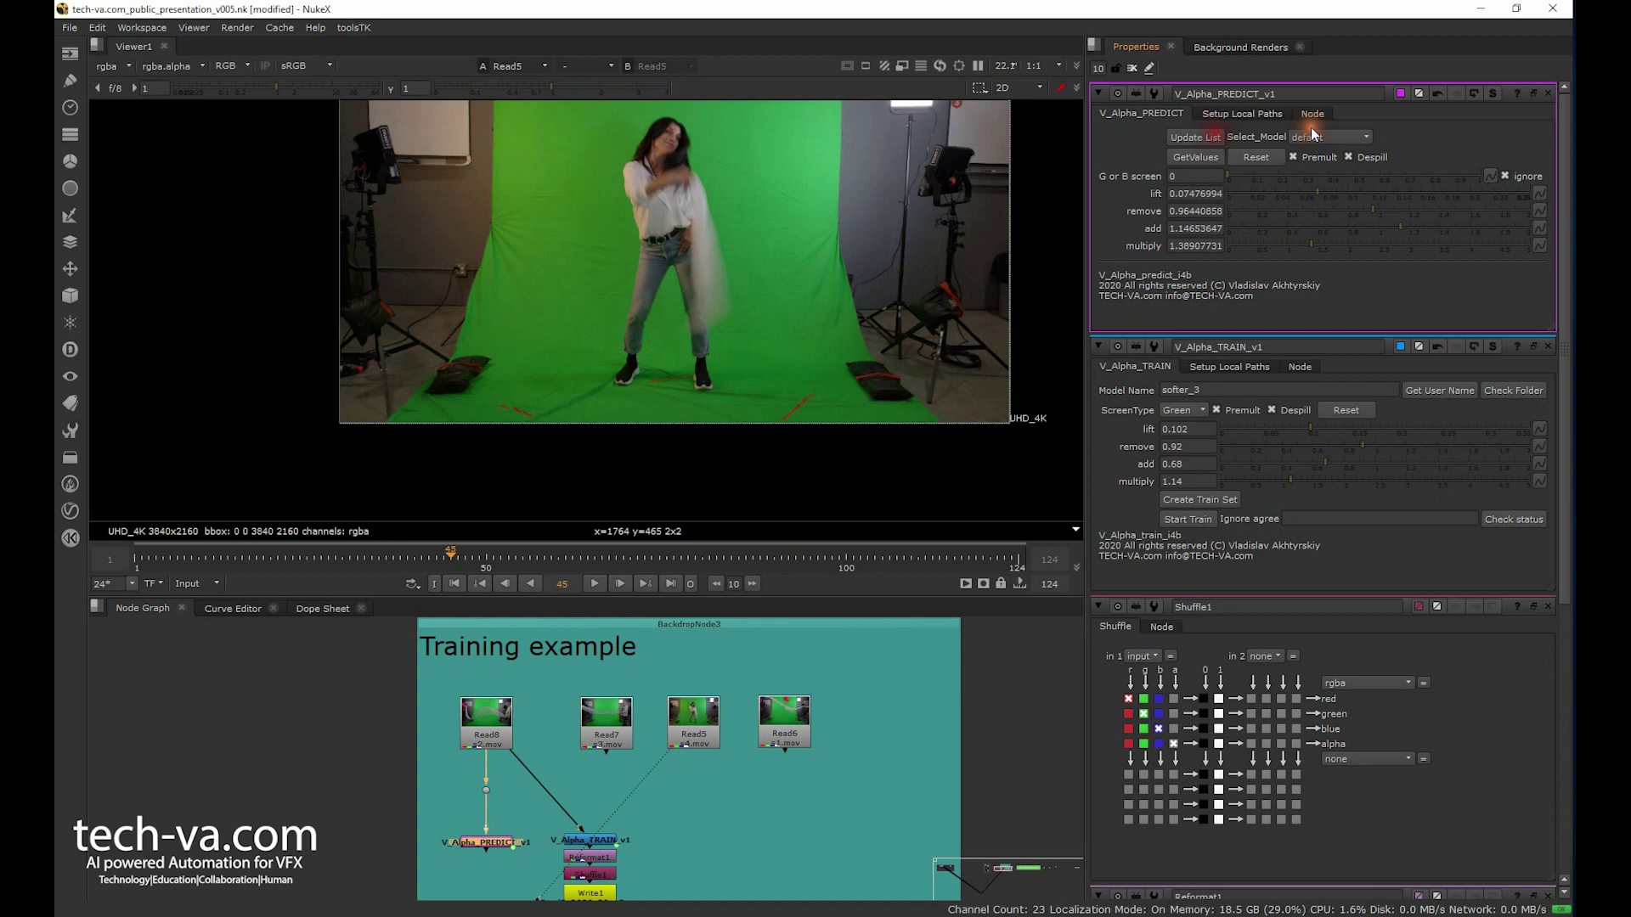
click(1328, 137)
click(1354, 184)
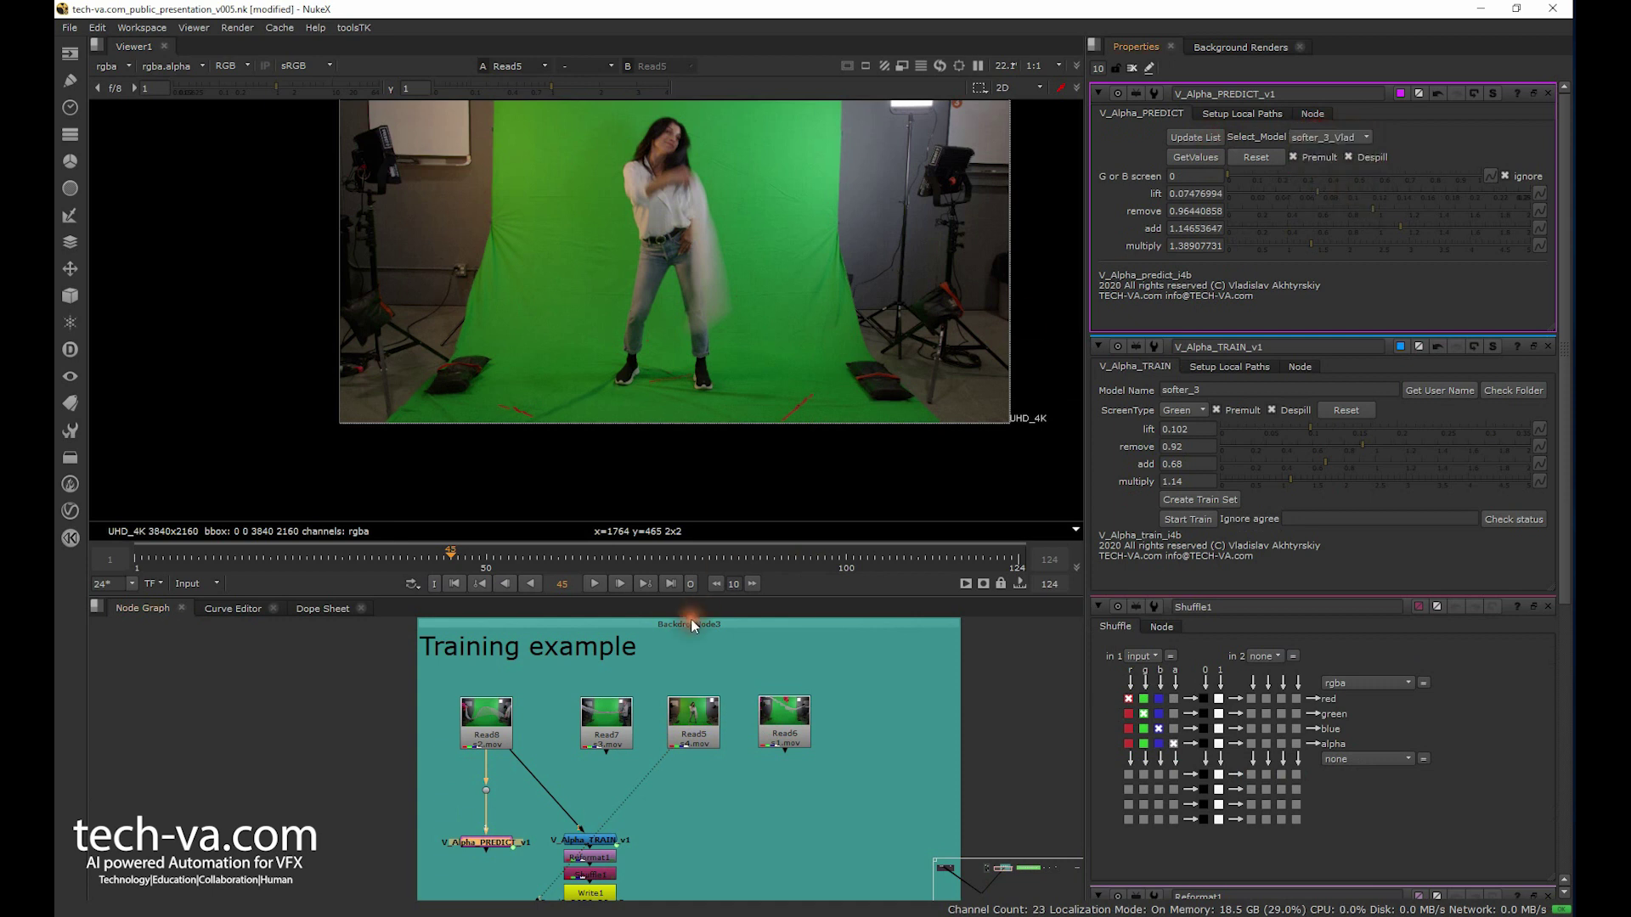
View V_Alpha_PREDICT_v1, get its predicted key values with the softer_3 model and display the matte.
click(489, 846)
key(1)
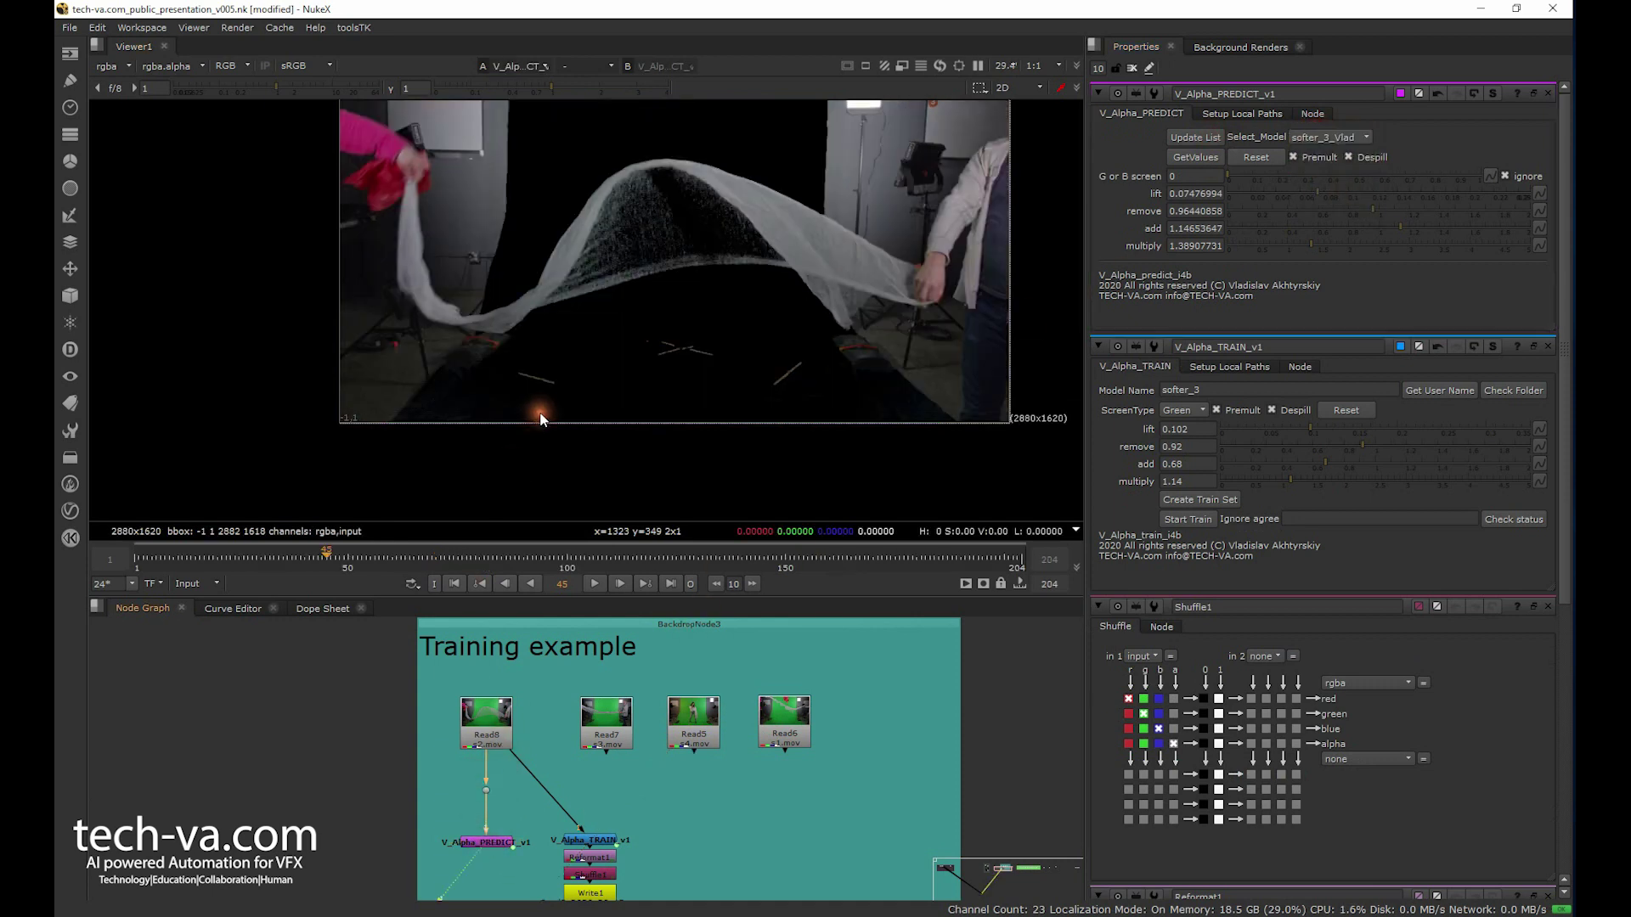
click(1192, 160)
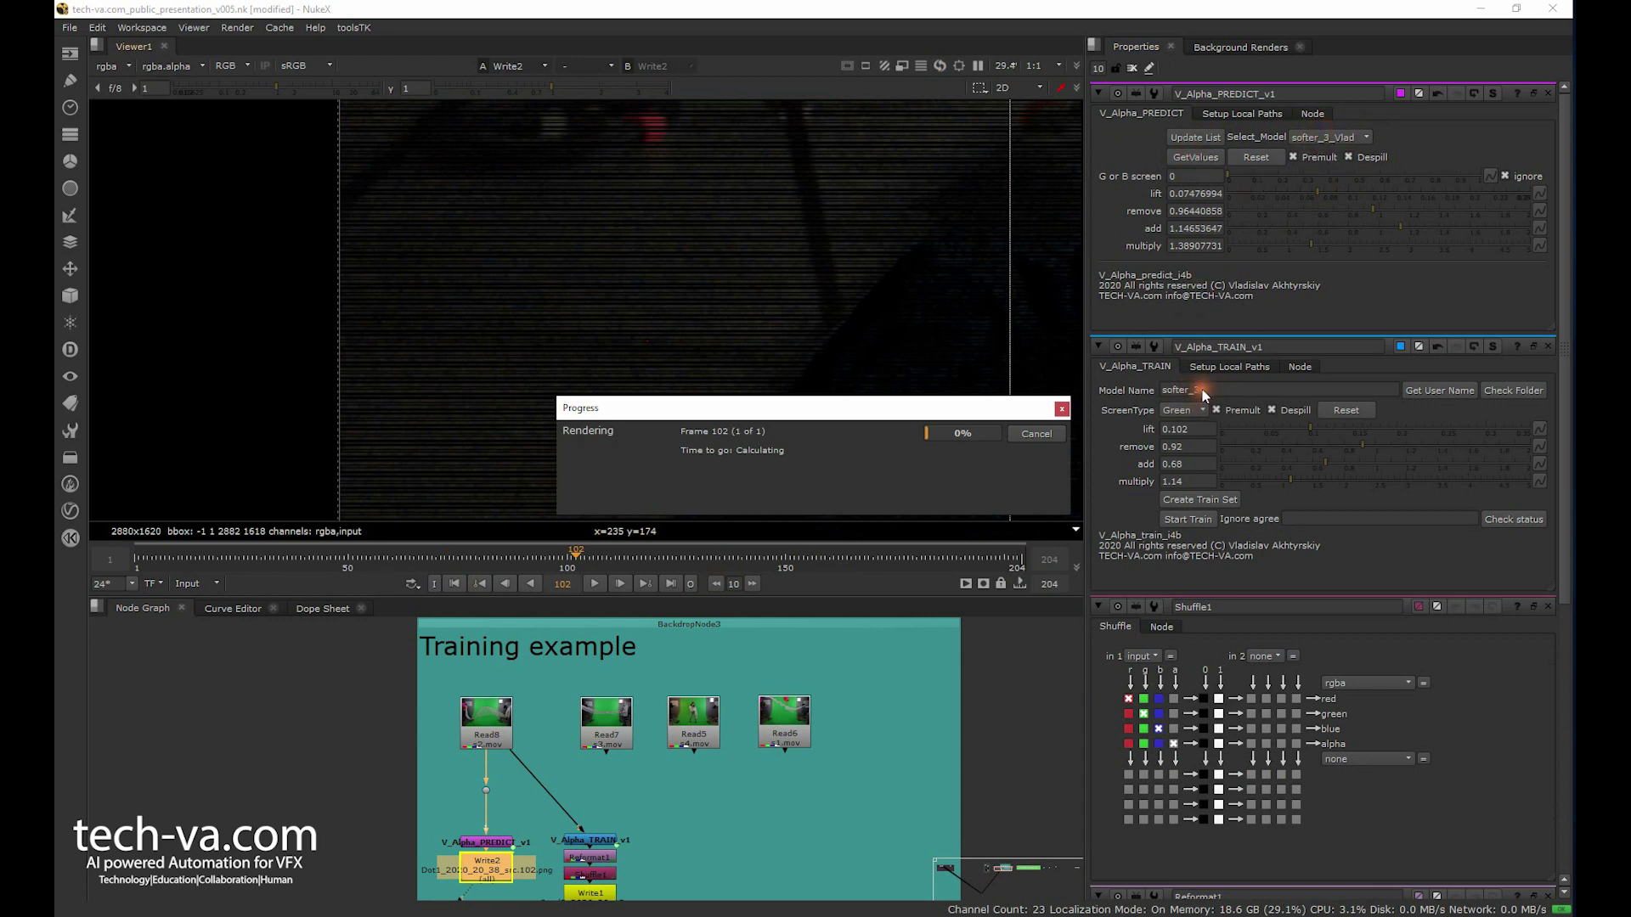
key(a)
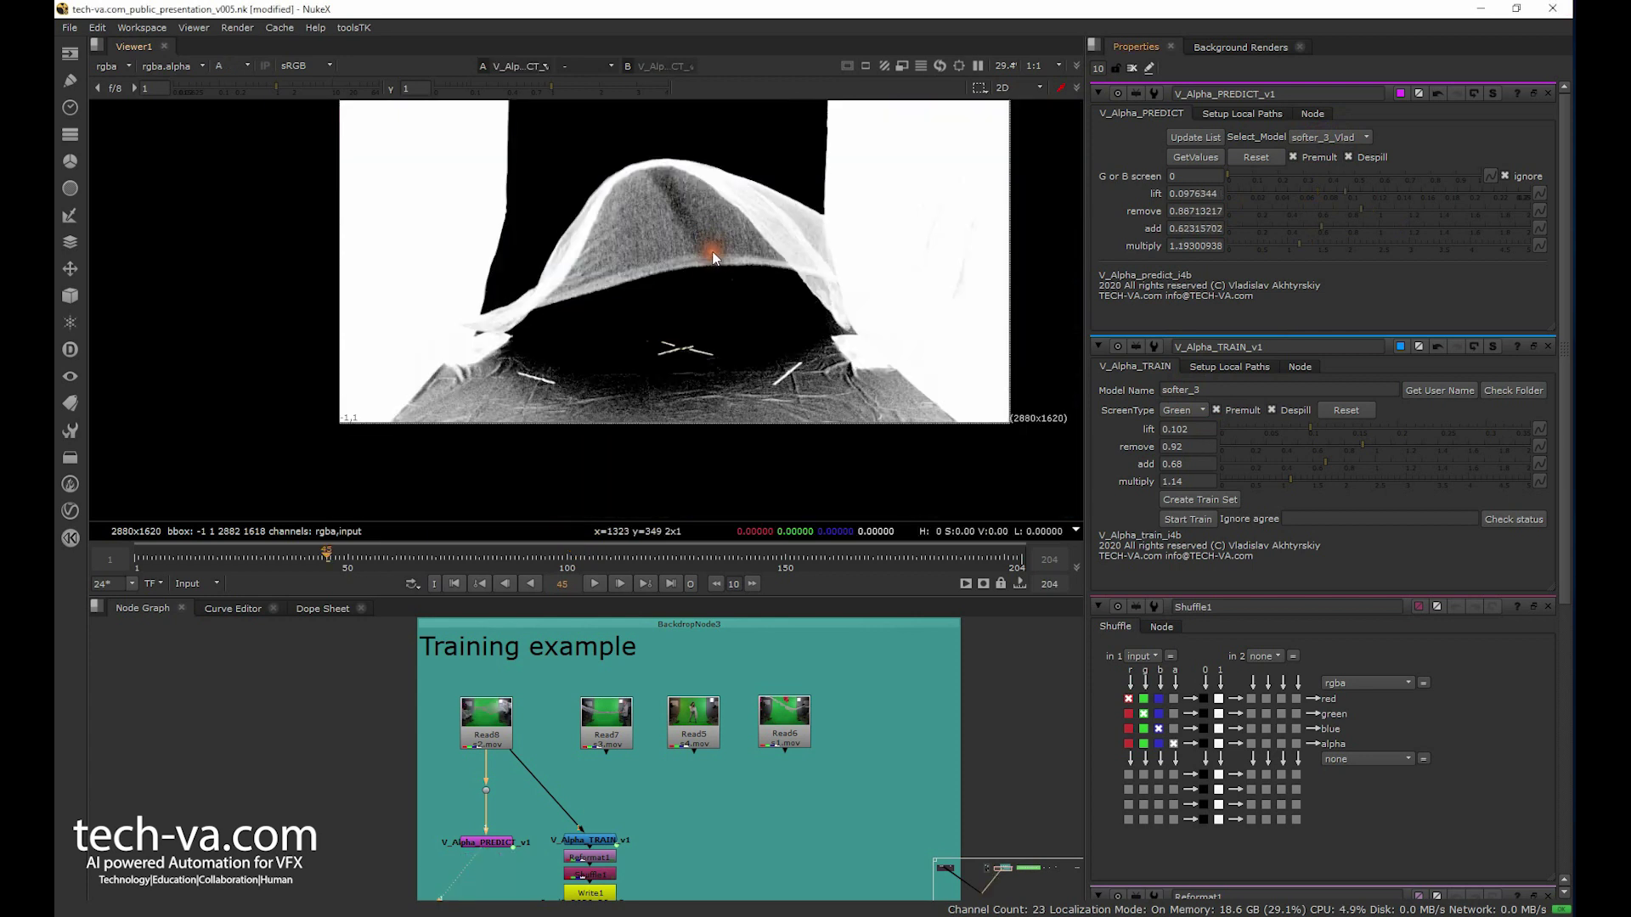
Duplicate V_Alpha_PREDICT_v1 on the same Read8 input and open the copy's settings.
click(476, 843)
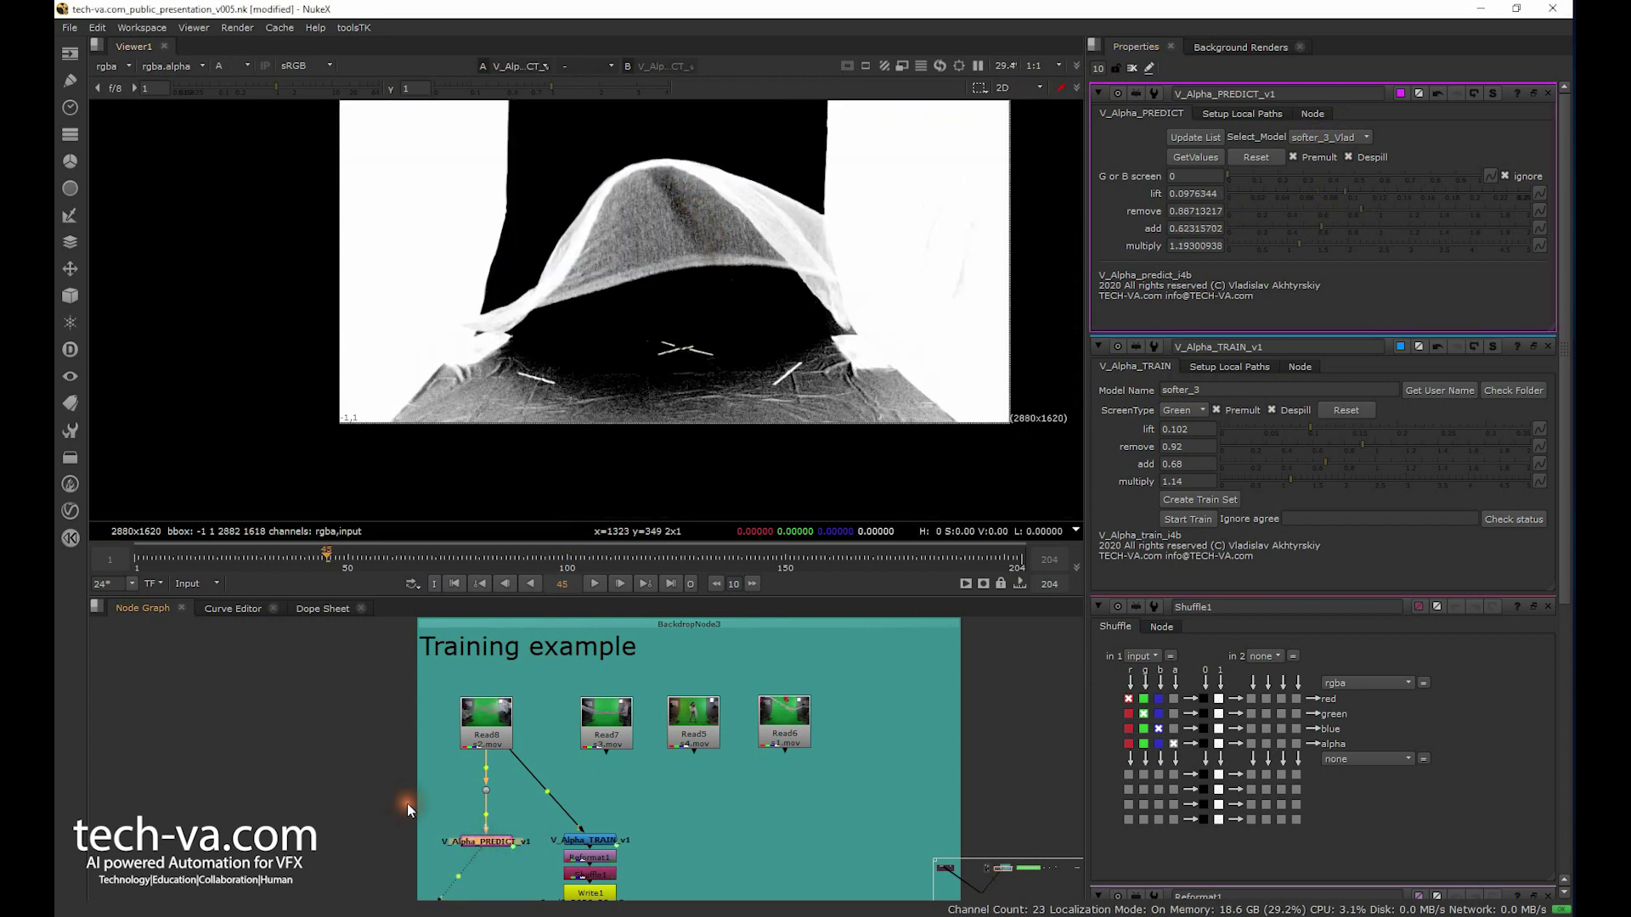
key(ctrl+v)
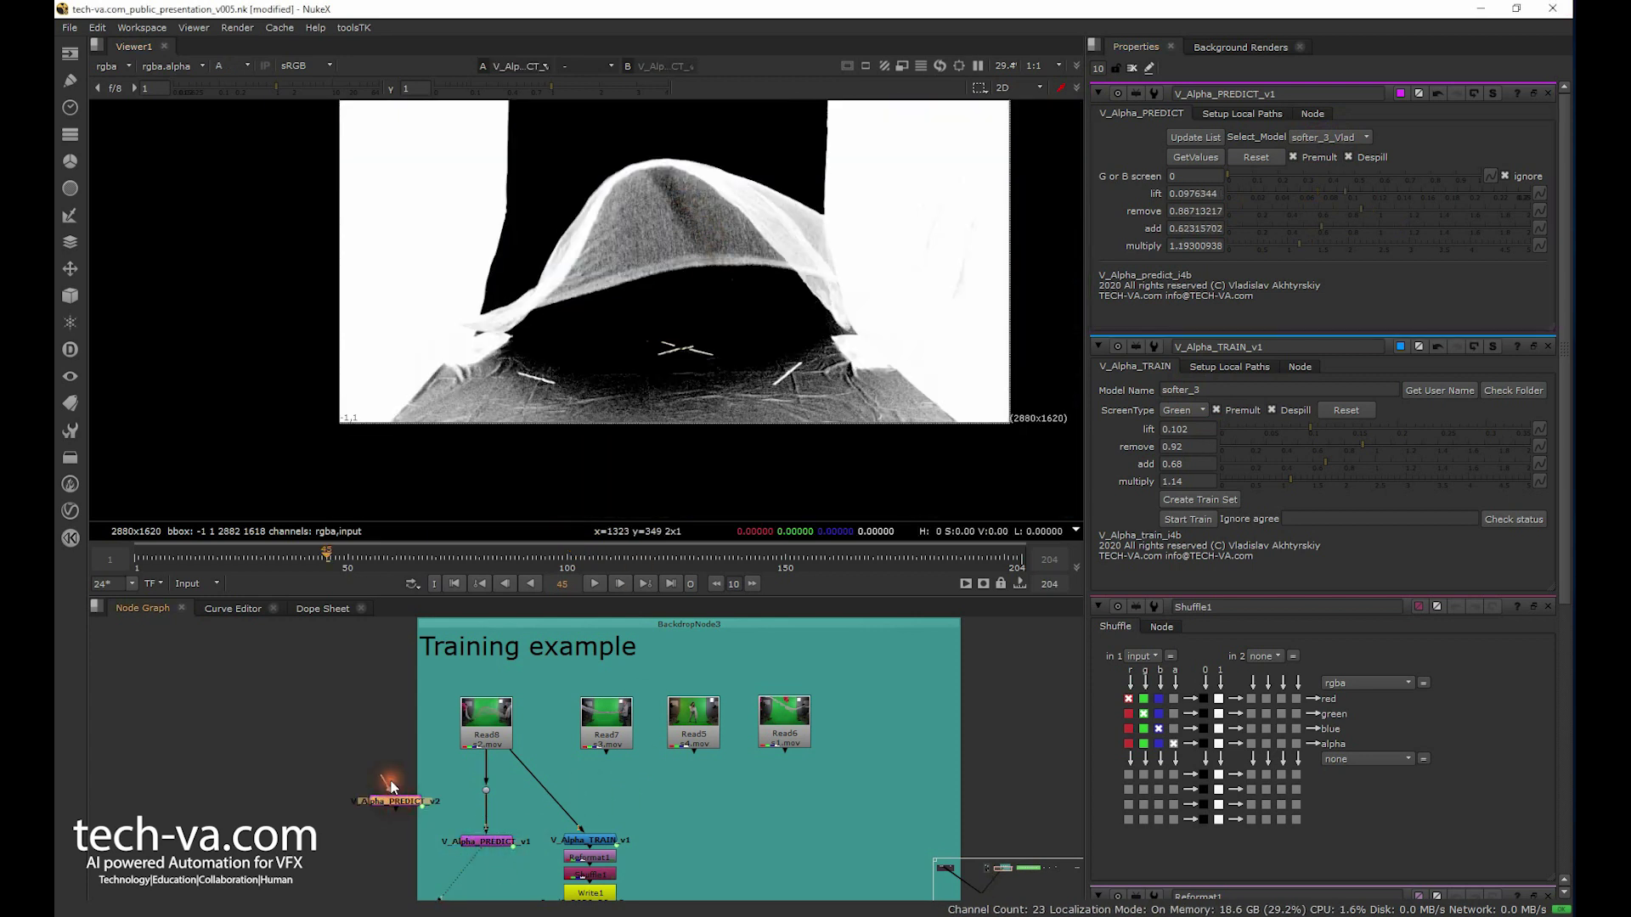
double_click(429, 805)
Switch V_Alpha_PREDICT_v2 to the default model and get its predicted key values.
click(1332, 137)
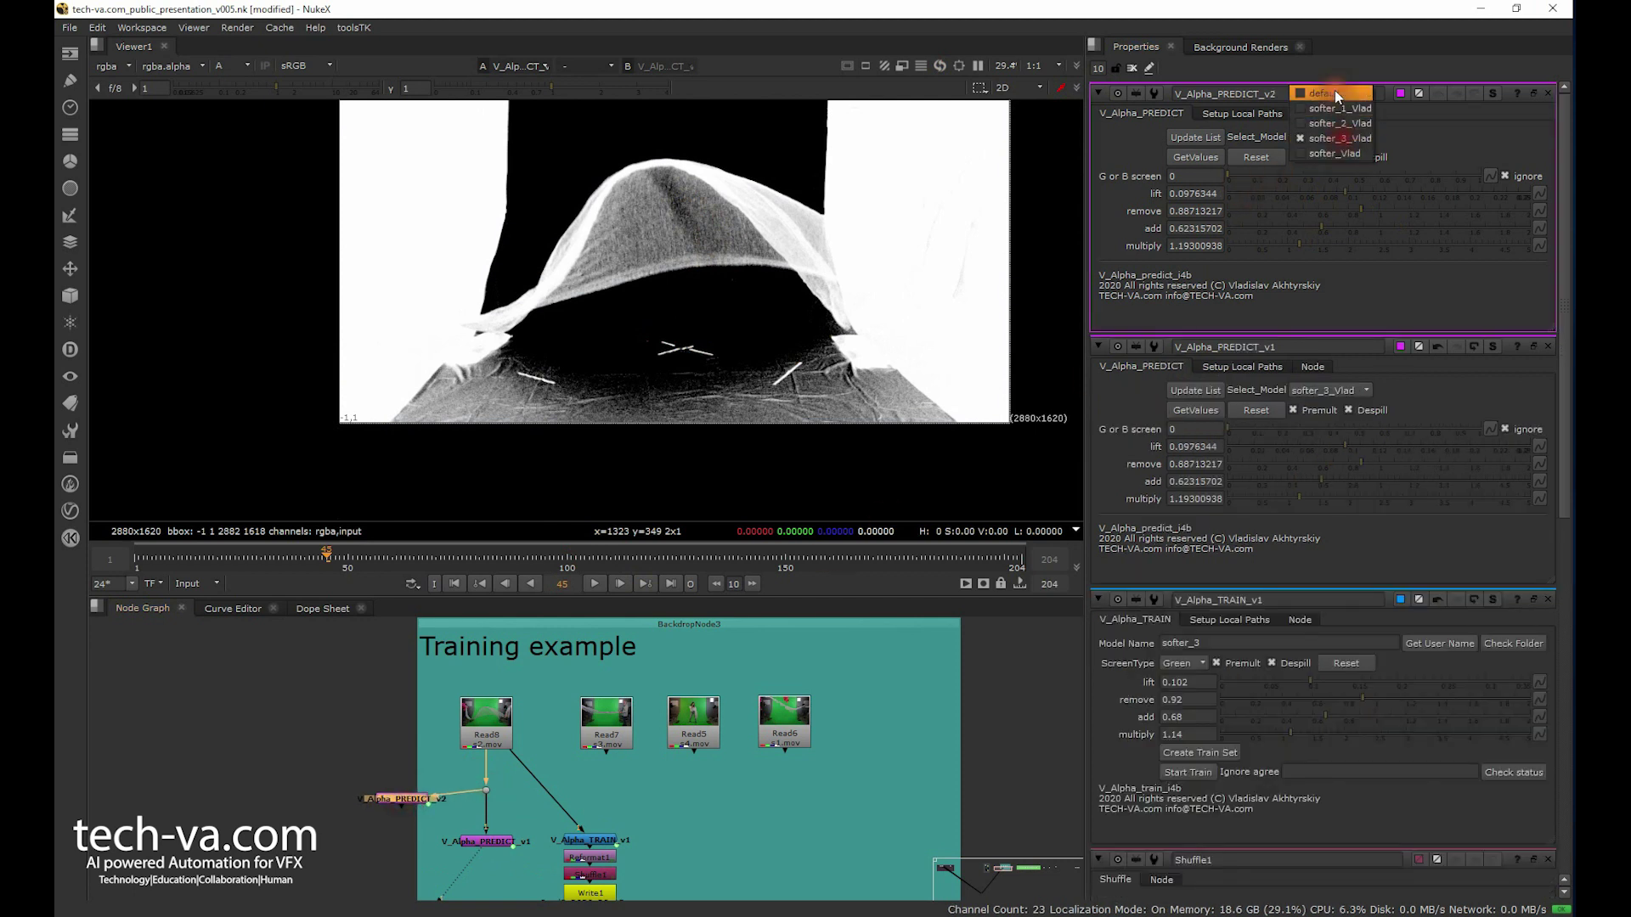
click(1335, 94)
click(1205, 139)
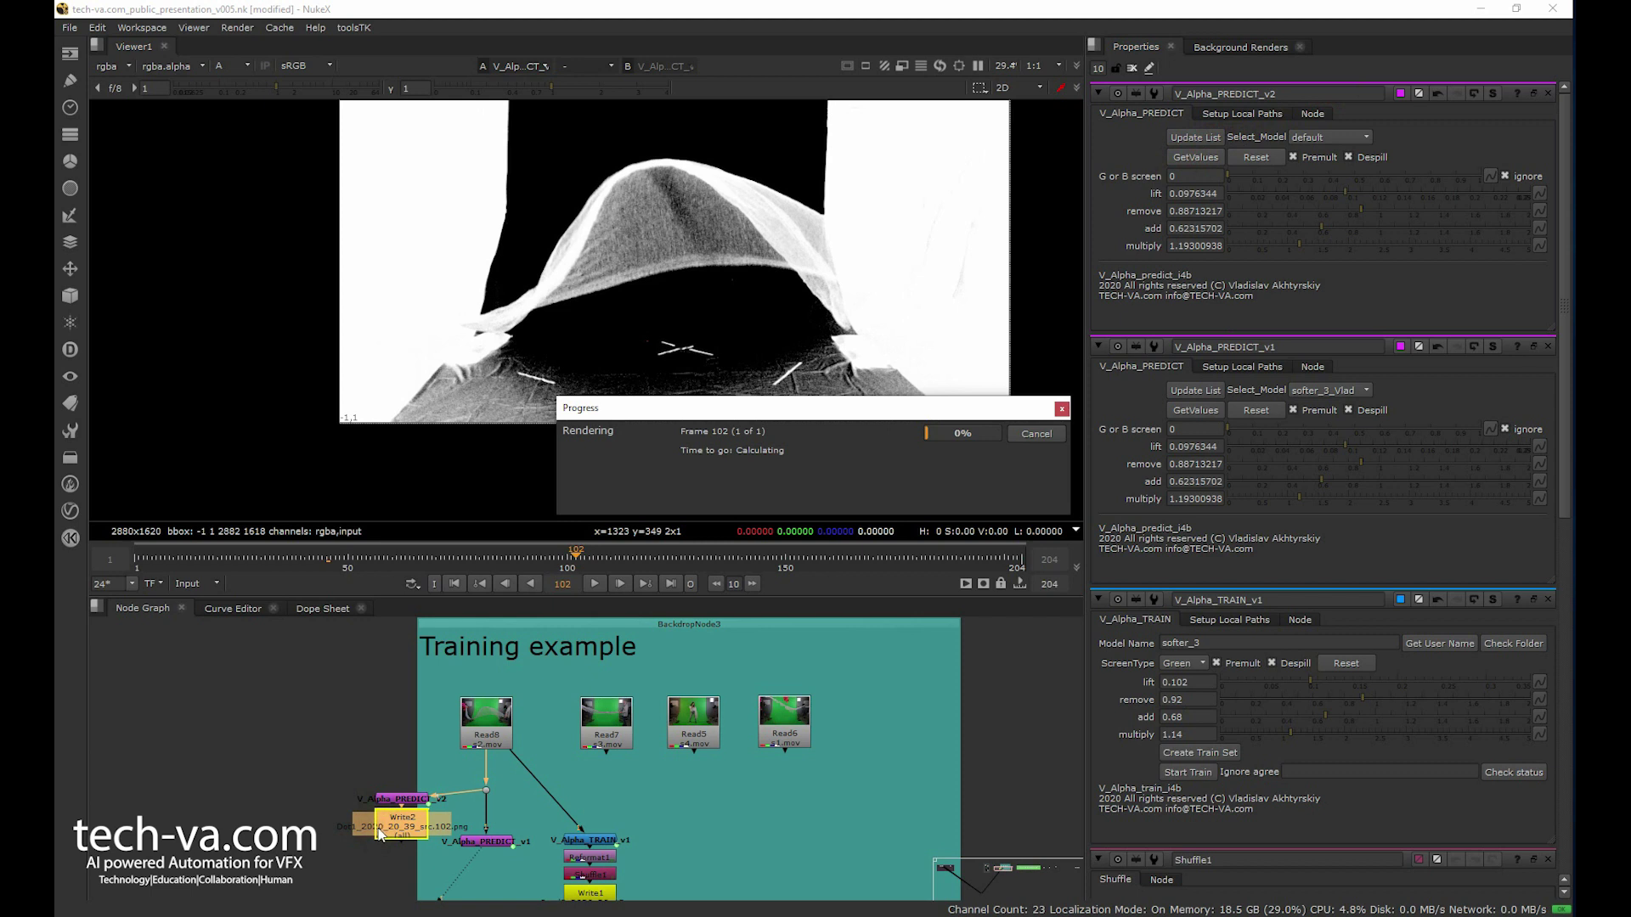
click(617, 213)
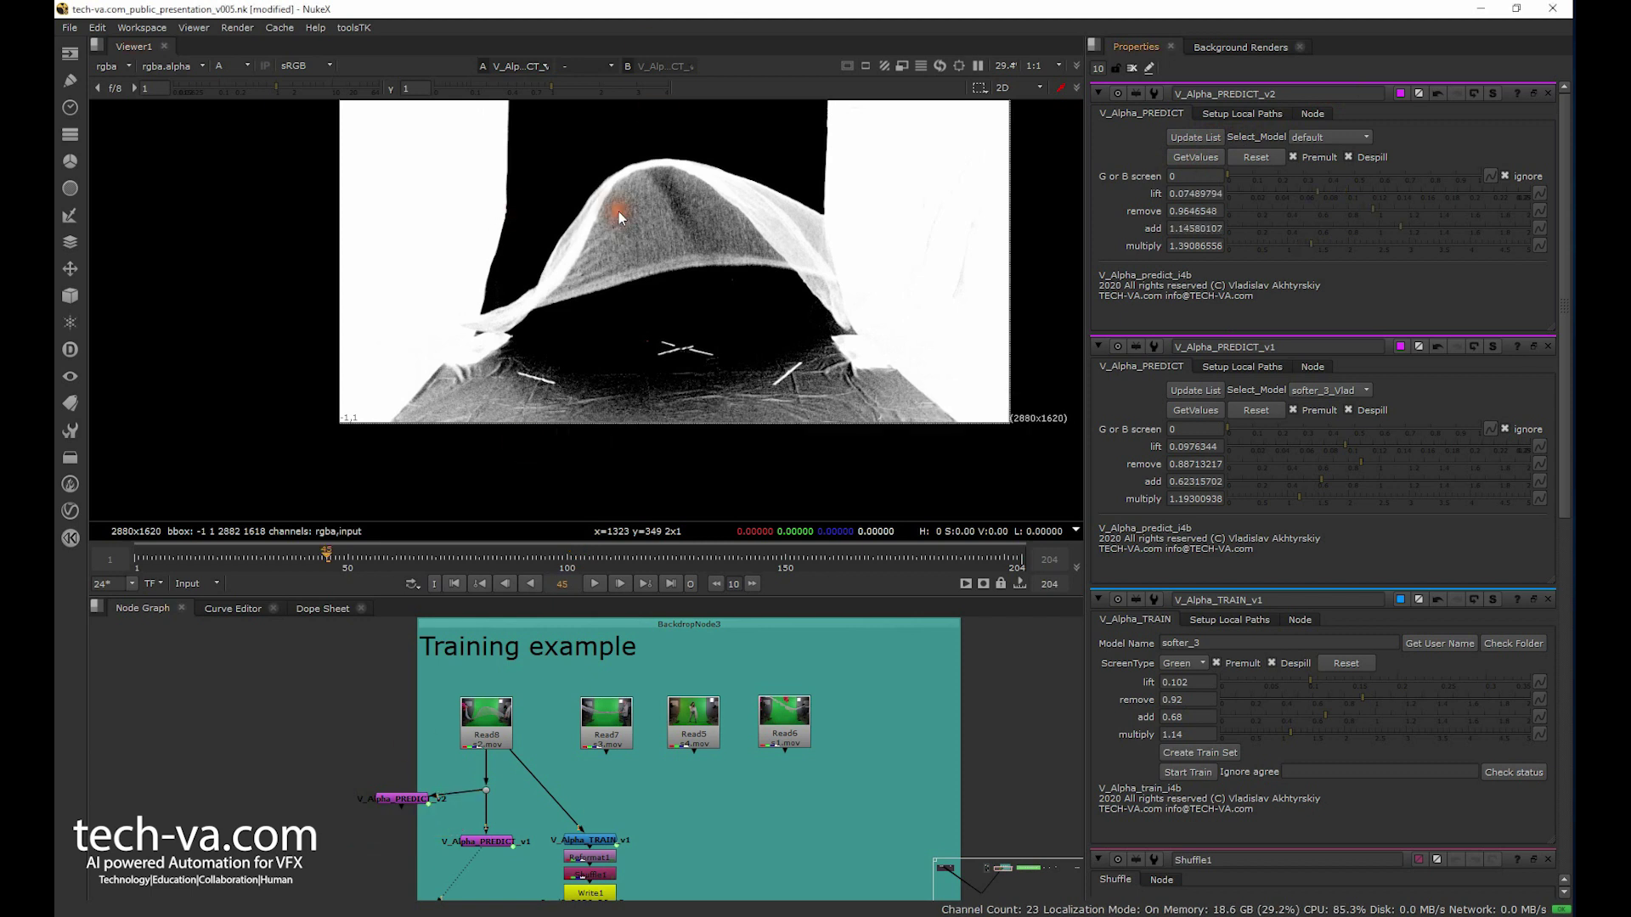
Place V_Alpha_PREDICT_v2 beside V_Alpha_PREDICT_v1, compare the default and softer_3 mattes in the viewer and return to the color image.
click(394, 799)
drag(396, 800, 408, 838)
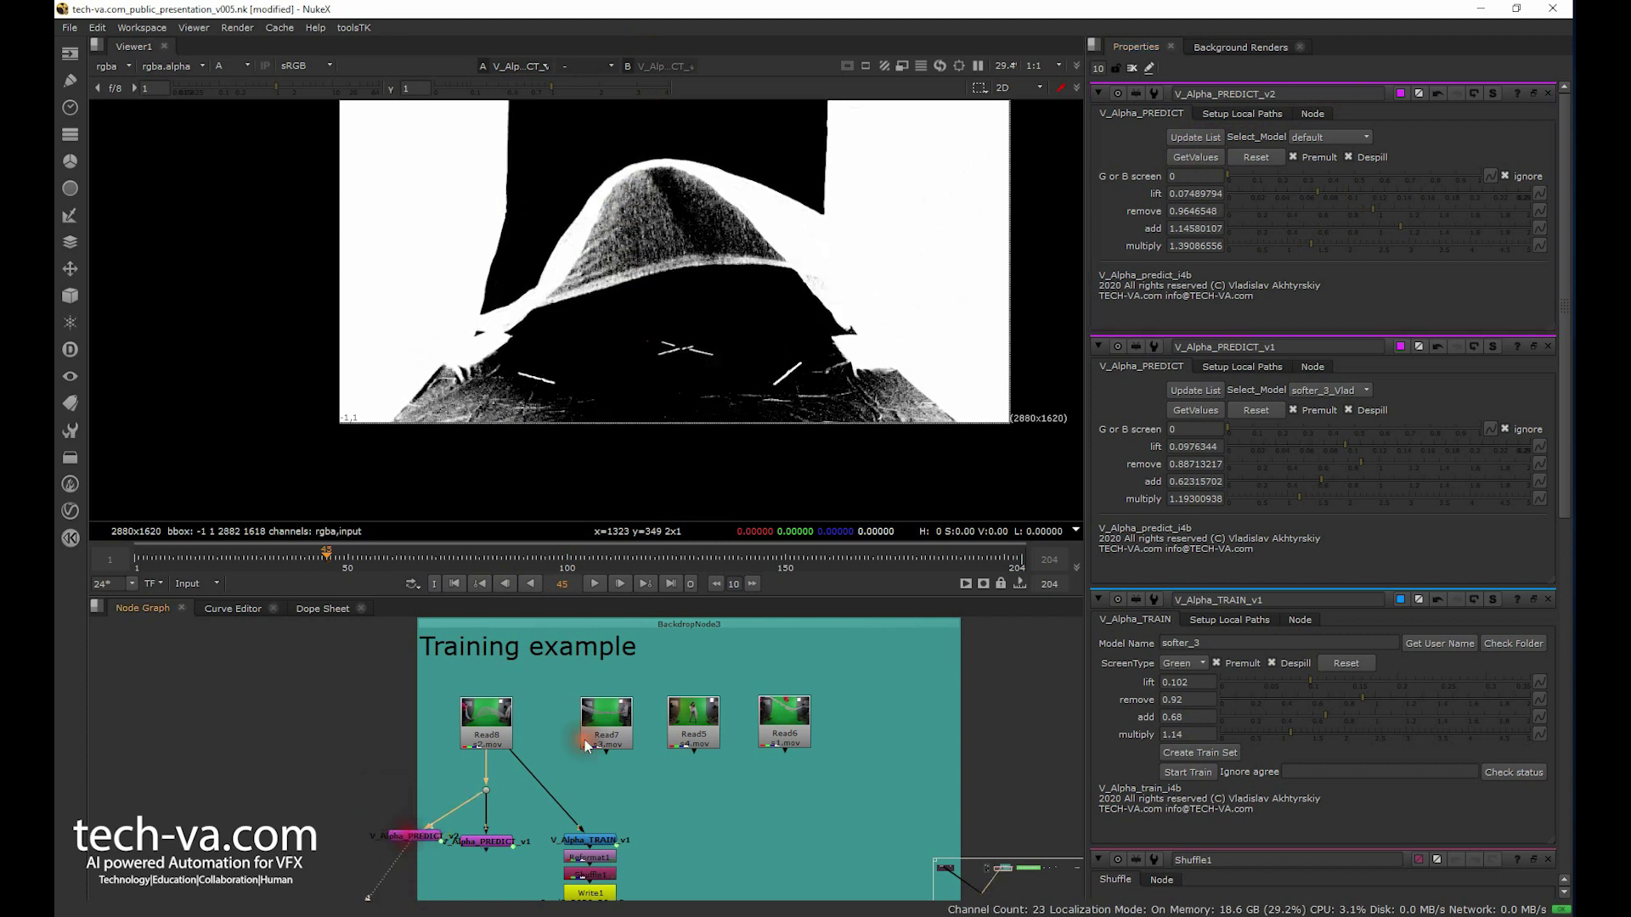
click(492, 845)
key(2)
key(1)
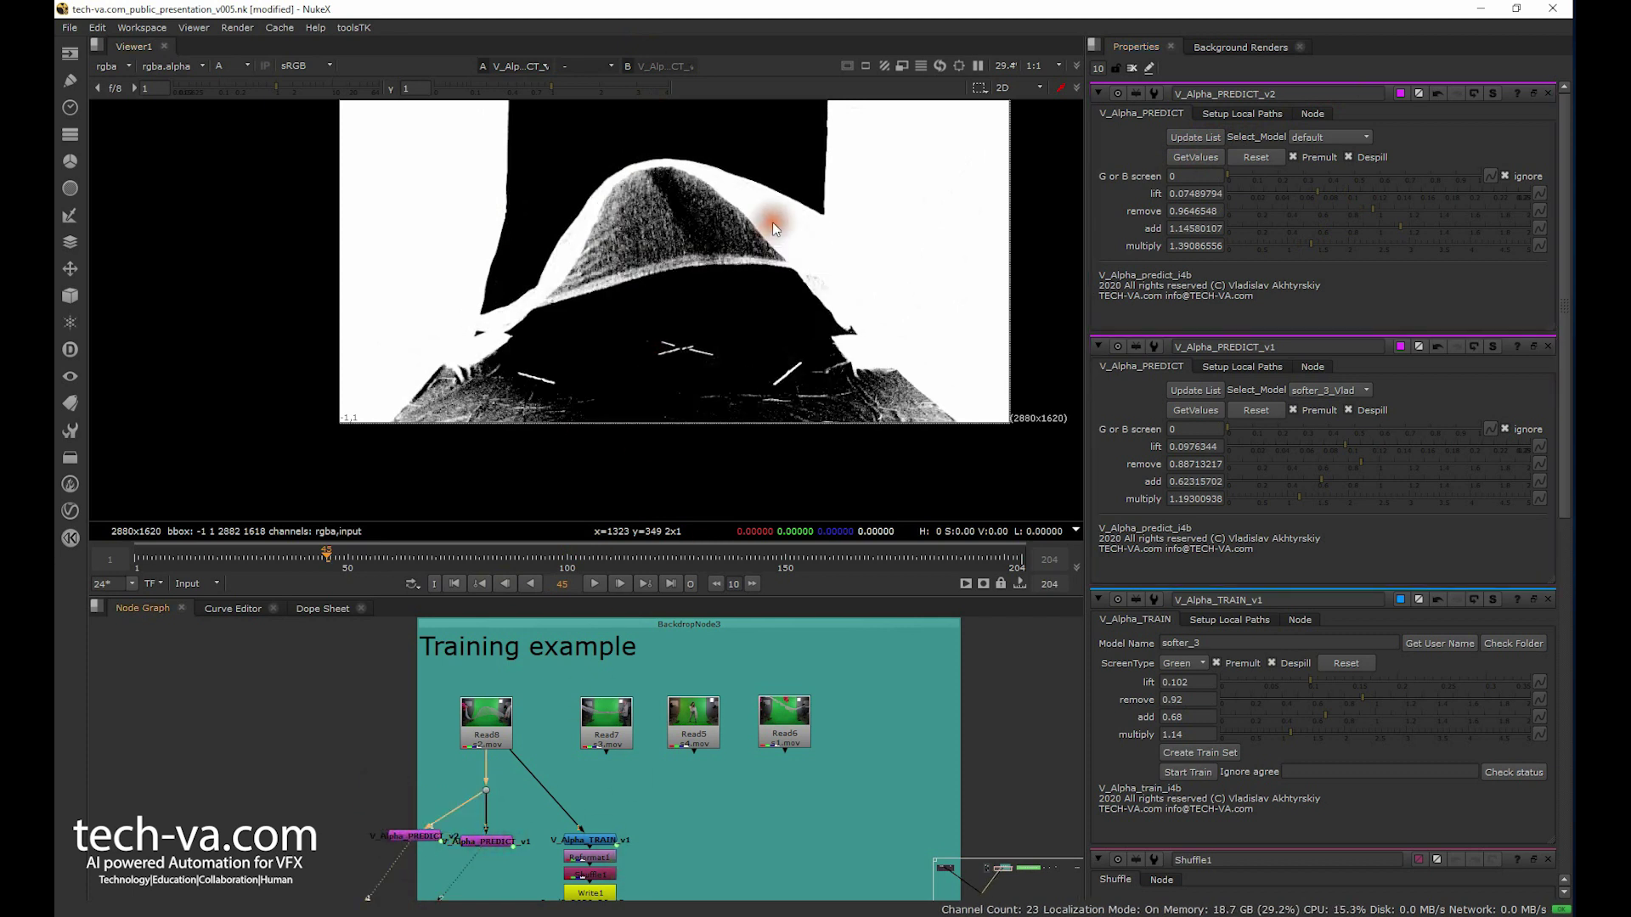
key(2)
key(1)
key(2)
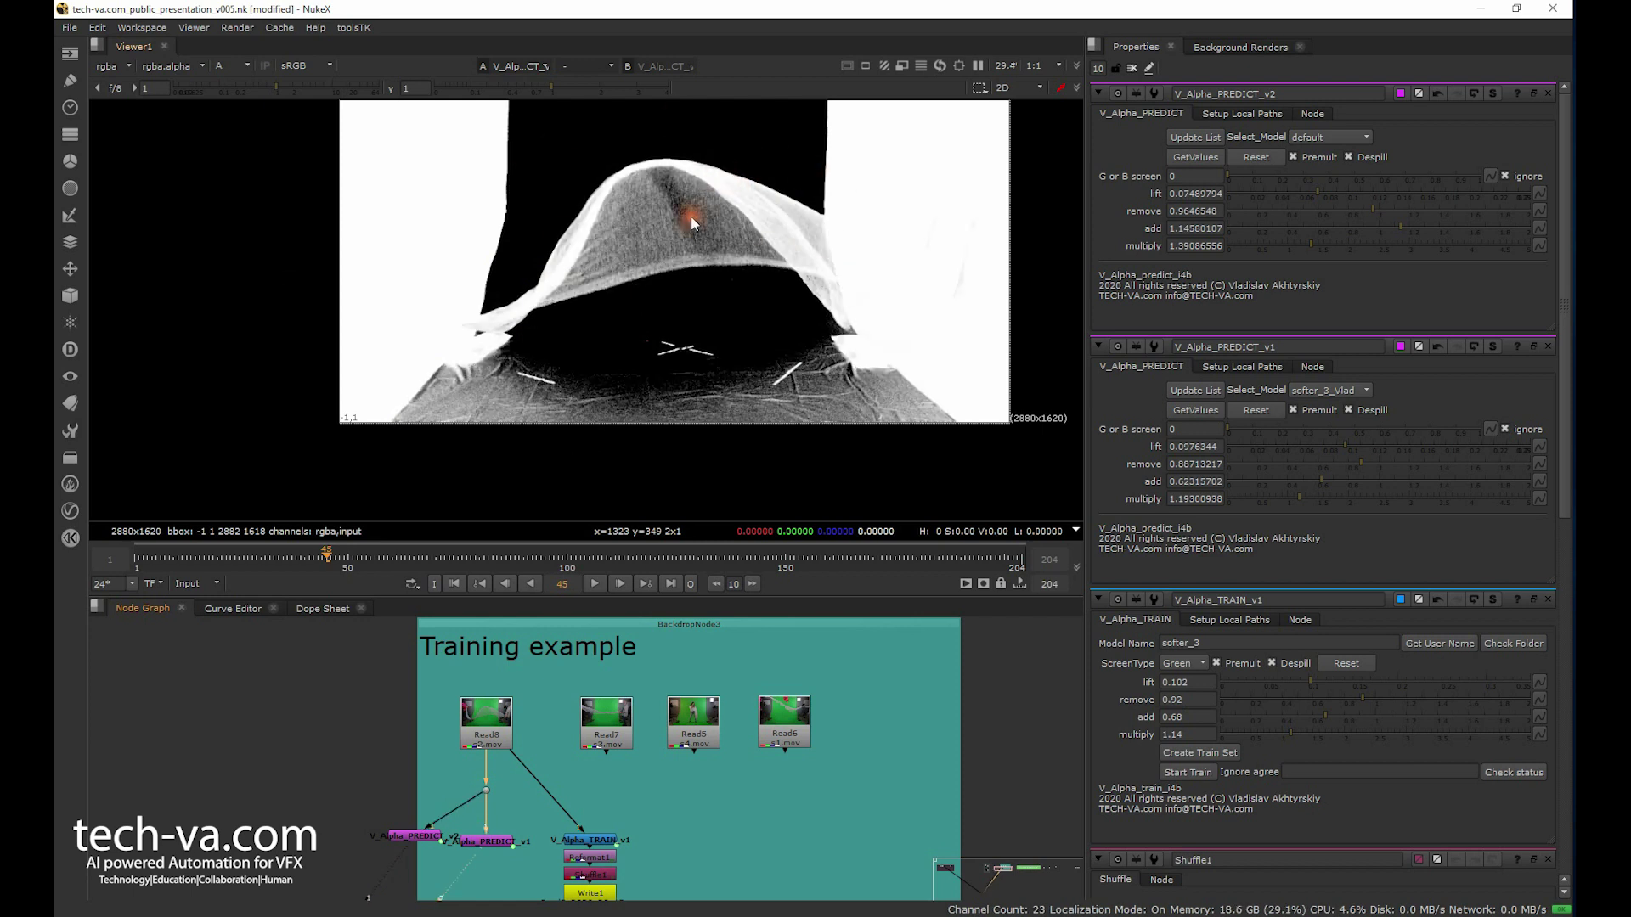
key(a)
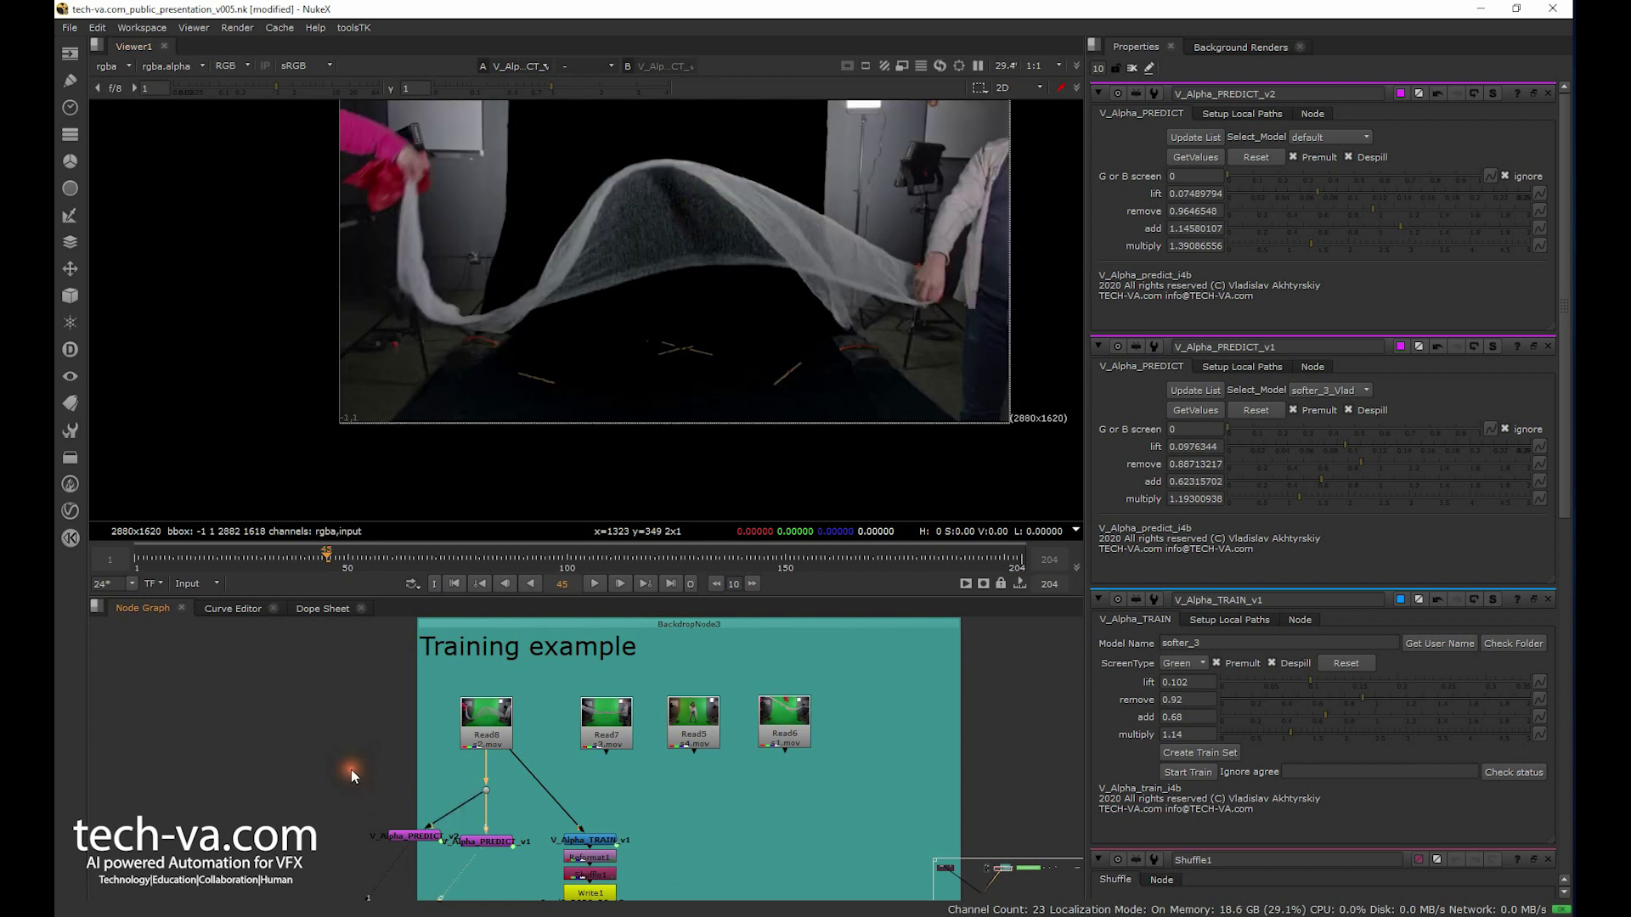
Duplicate the two predict nodes with their shared dot, connect the copies to Read5 and arrange them below it.
drag(350, 771, 547, 884)
key(ctrl+c)
click(783, 817)
key(ctrl+v)
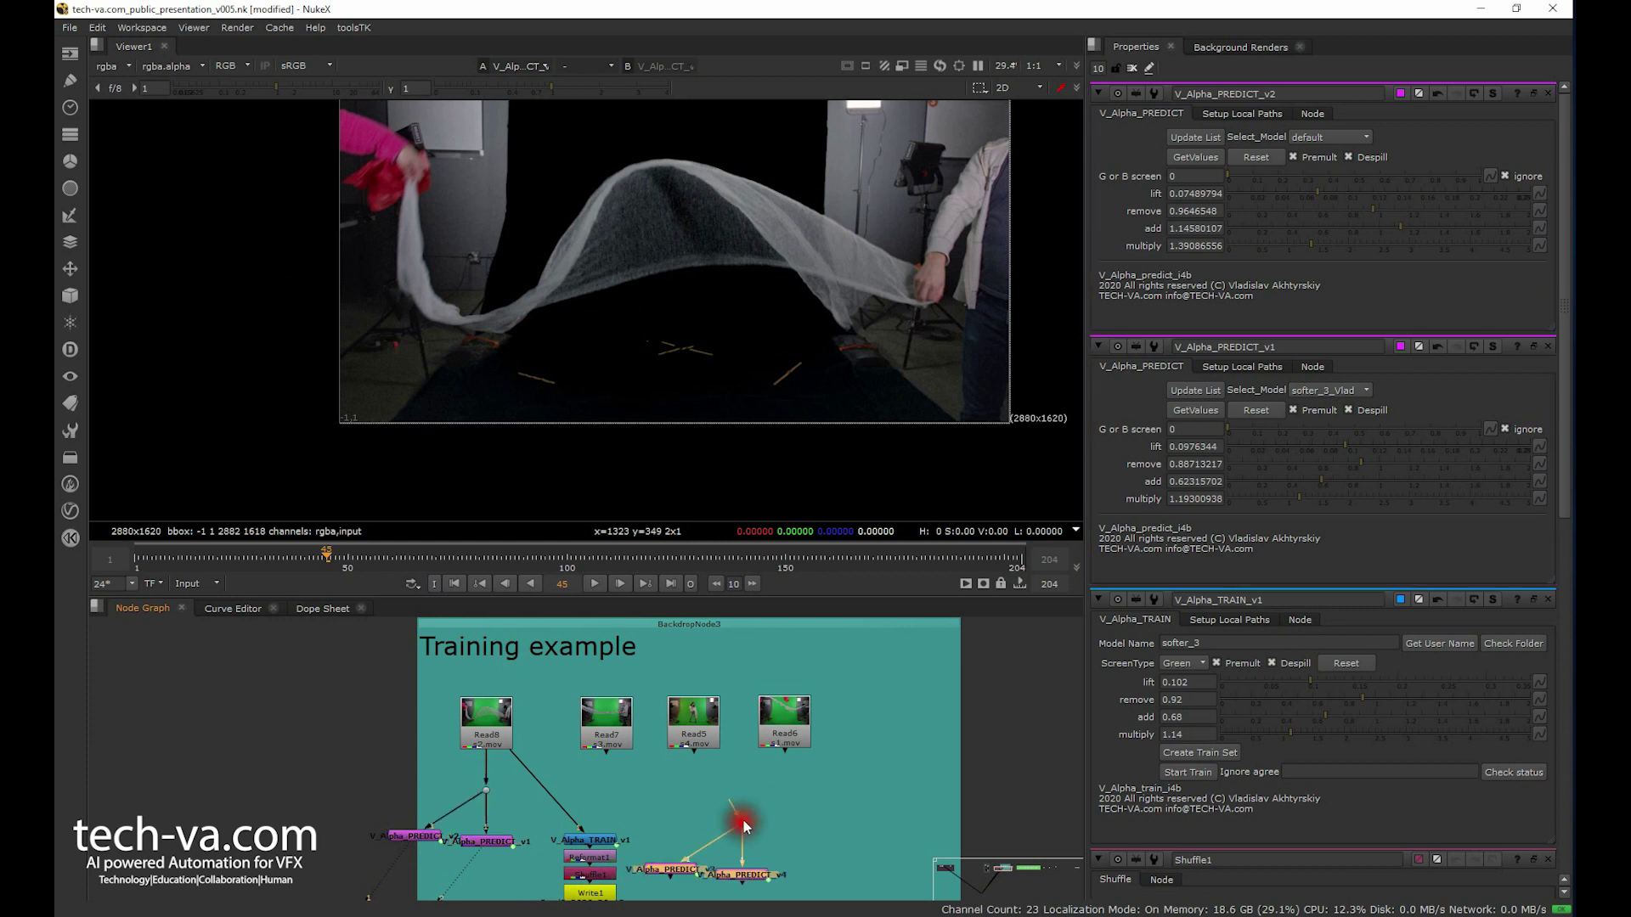
drag(736, 805, 698, 732)
drag(696, 732, 727, 719)
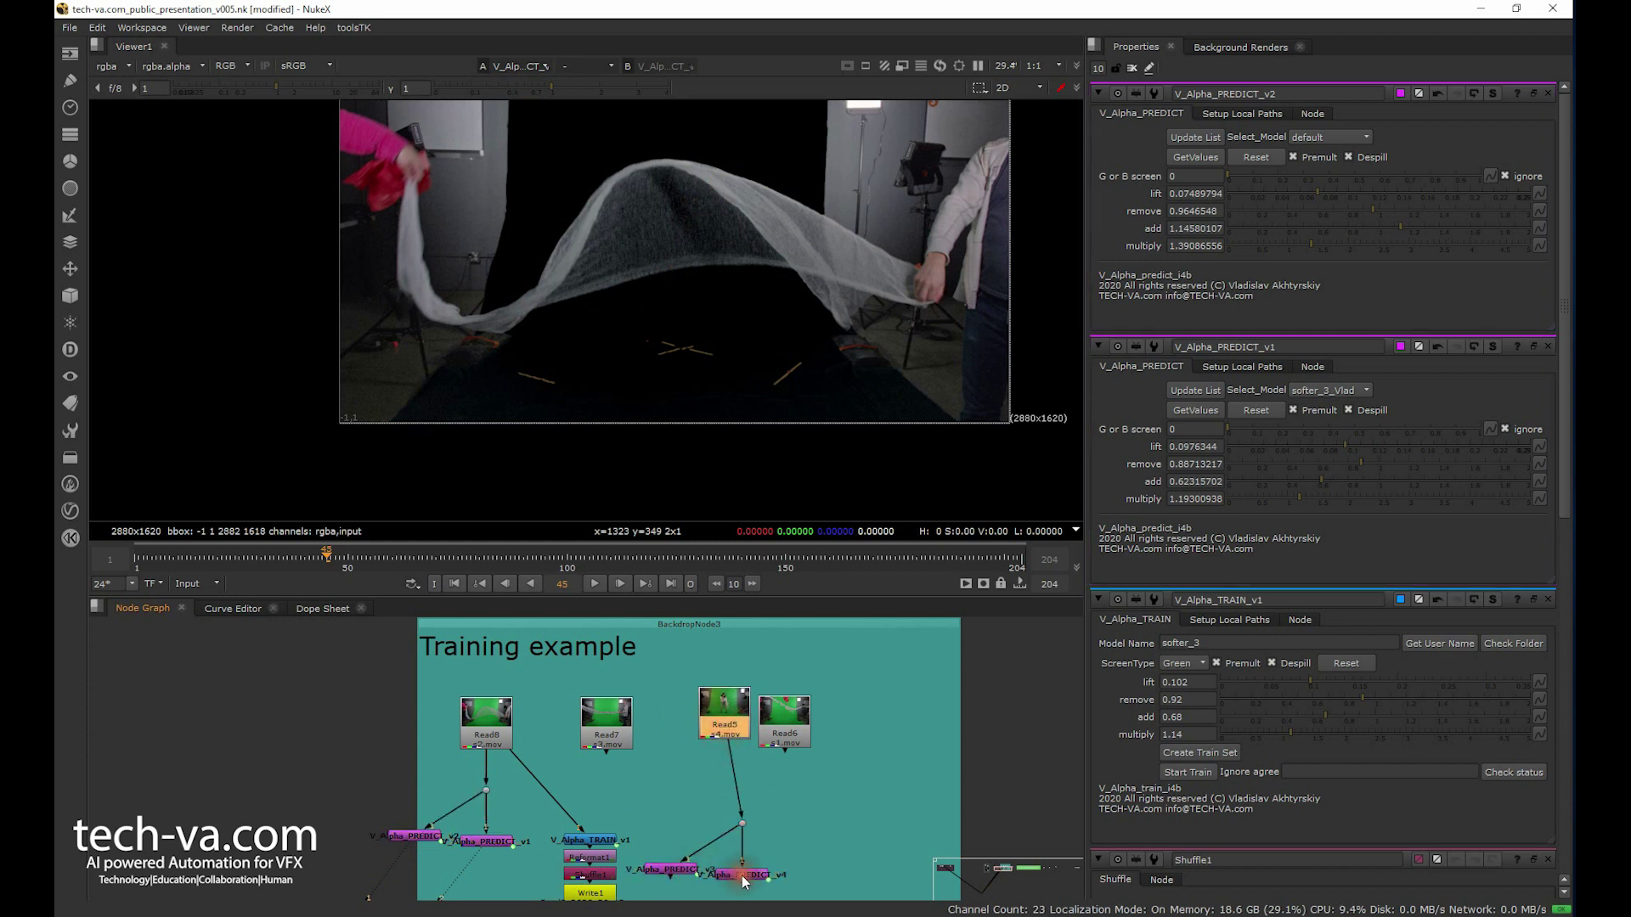
drag(742, 875, 770, 838)
Compare the Read8 and Read5 source clips in the viewer with the whole frame fitted.
click(497, 725)
key(1)
click(722, 713)
key(1)
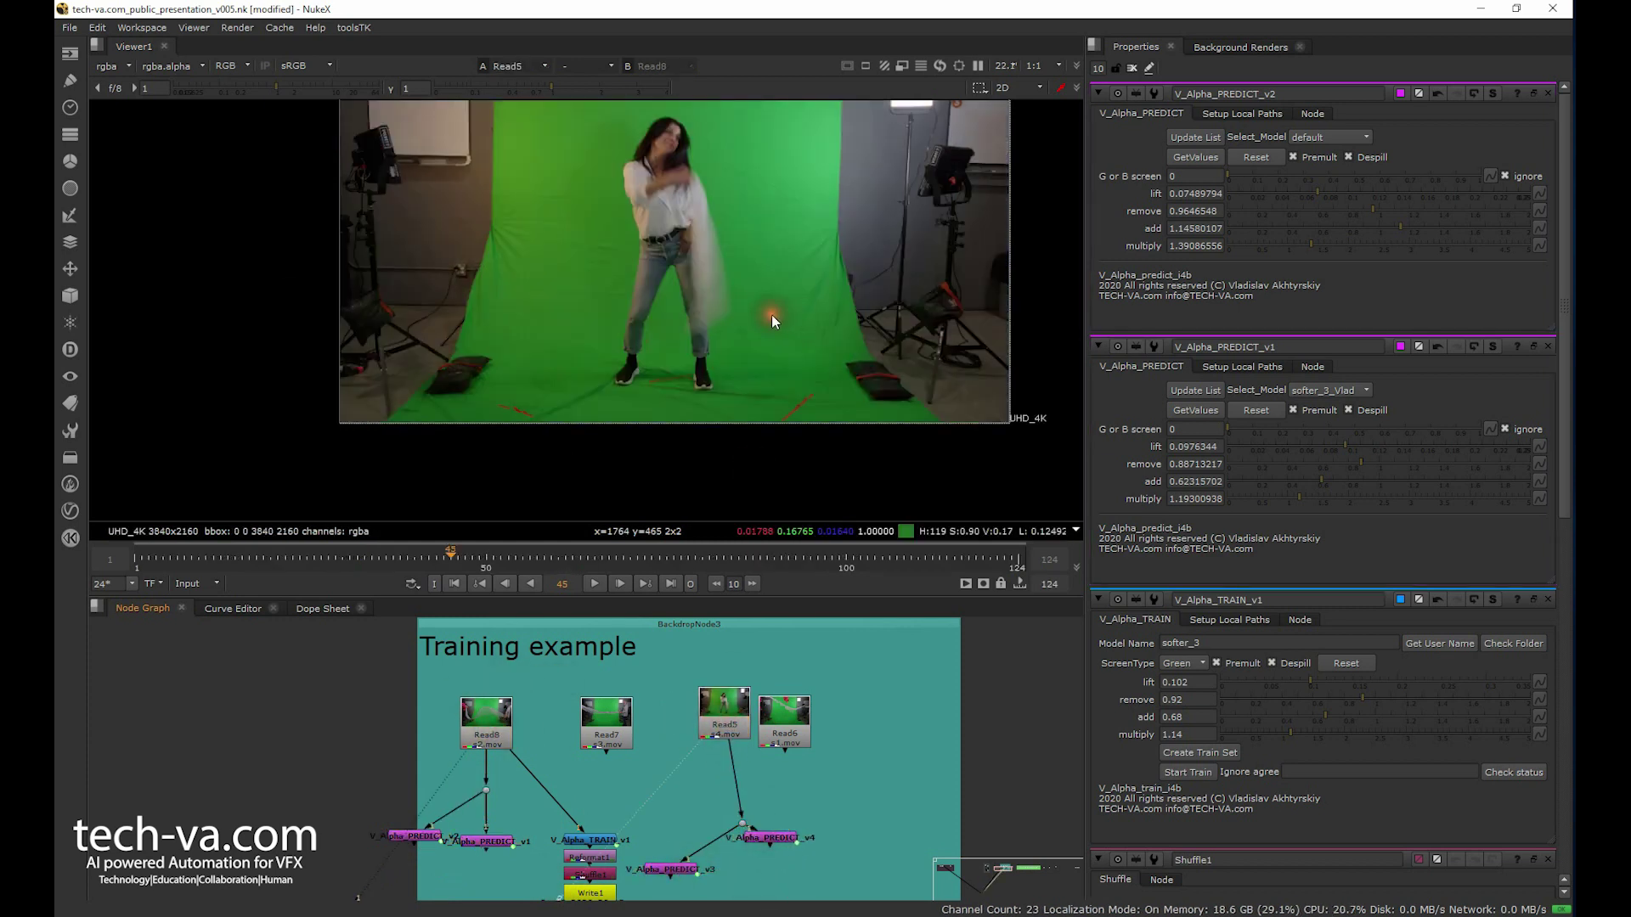
key(f)
key(1)
key(2)
key(1)
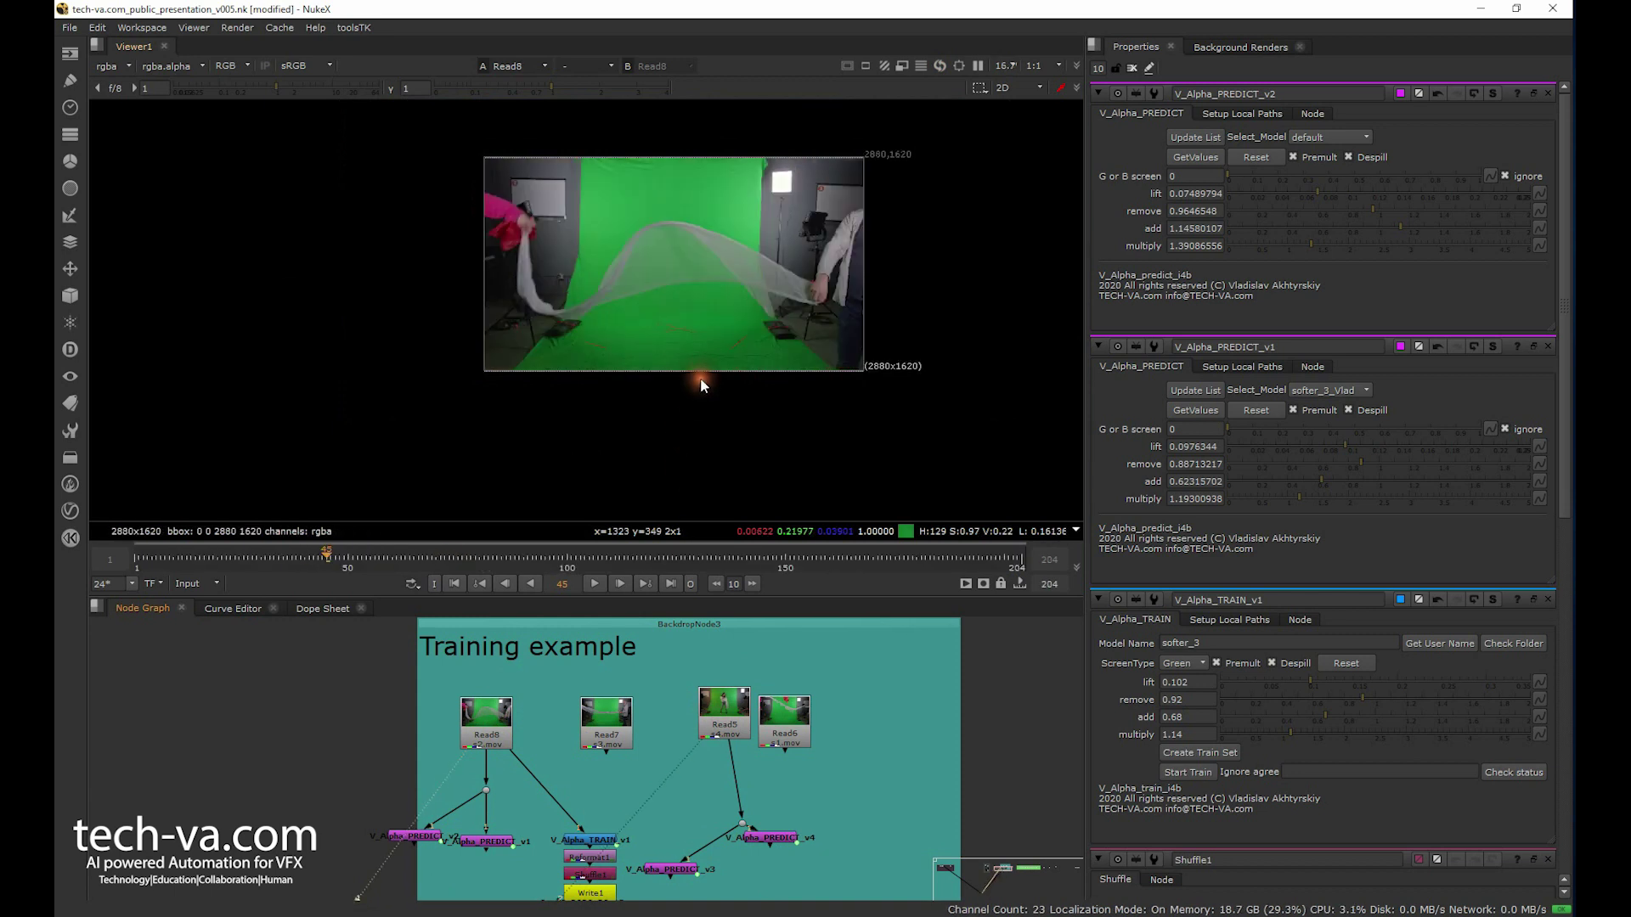
Place V_Alpha_PREDICT_v3 closer to V_Alpha_PREDICT_v4, get its values with the default model and display its matte.
drag(681, 870, 707, 850)
double_click(706, 850)
key(1)
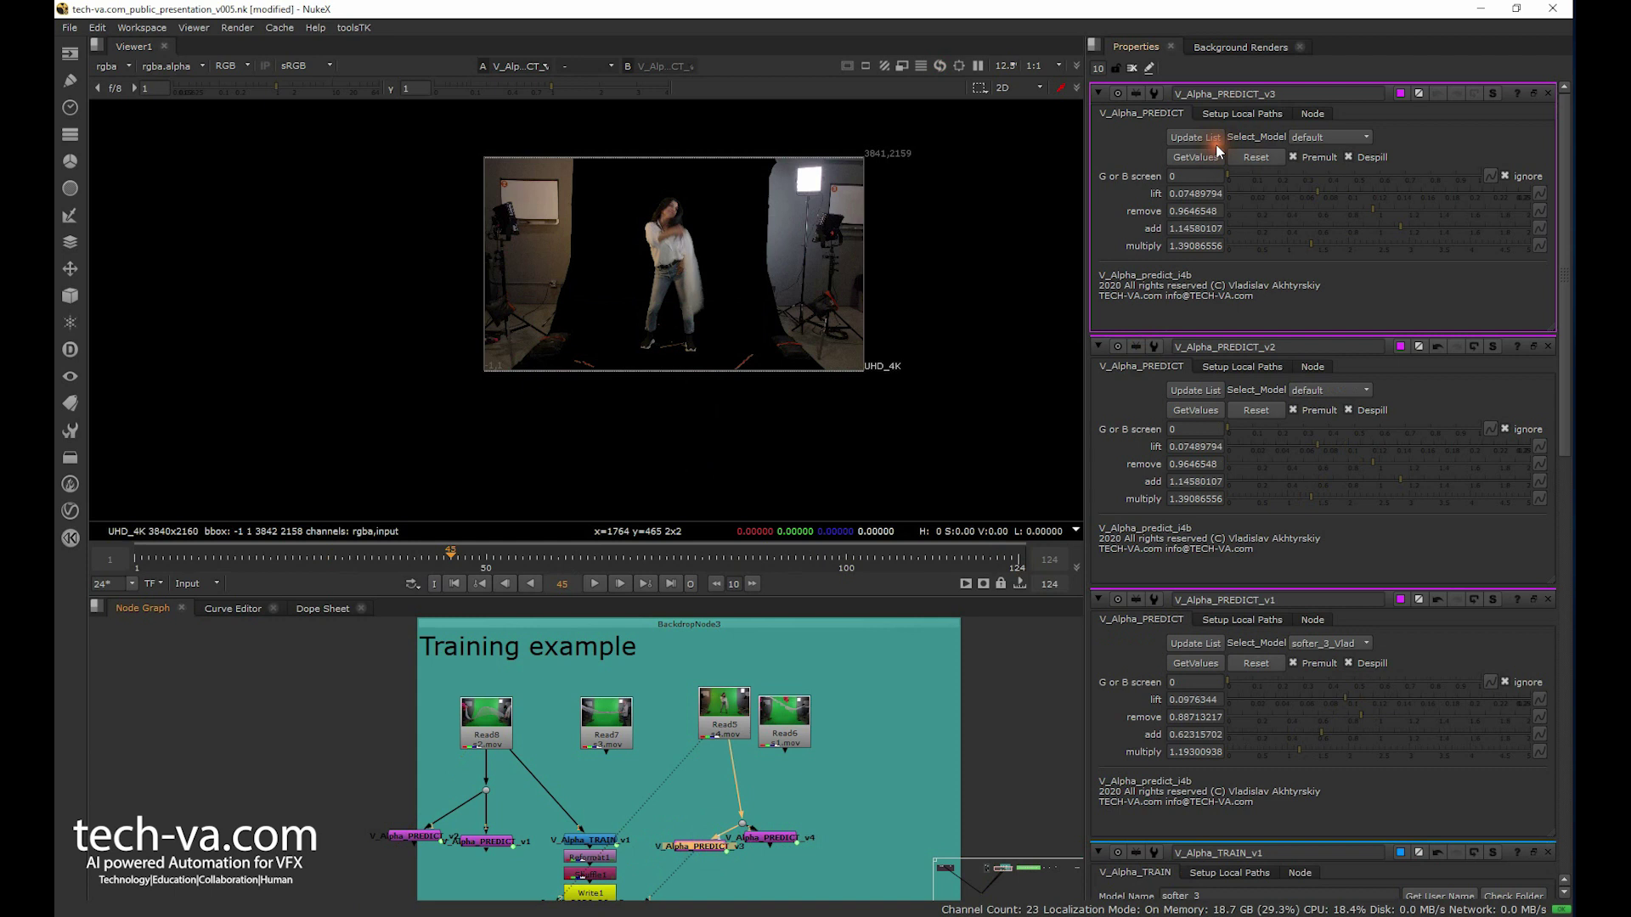
click(1198, 158)
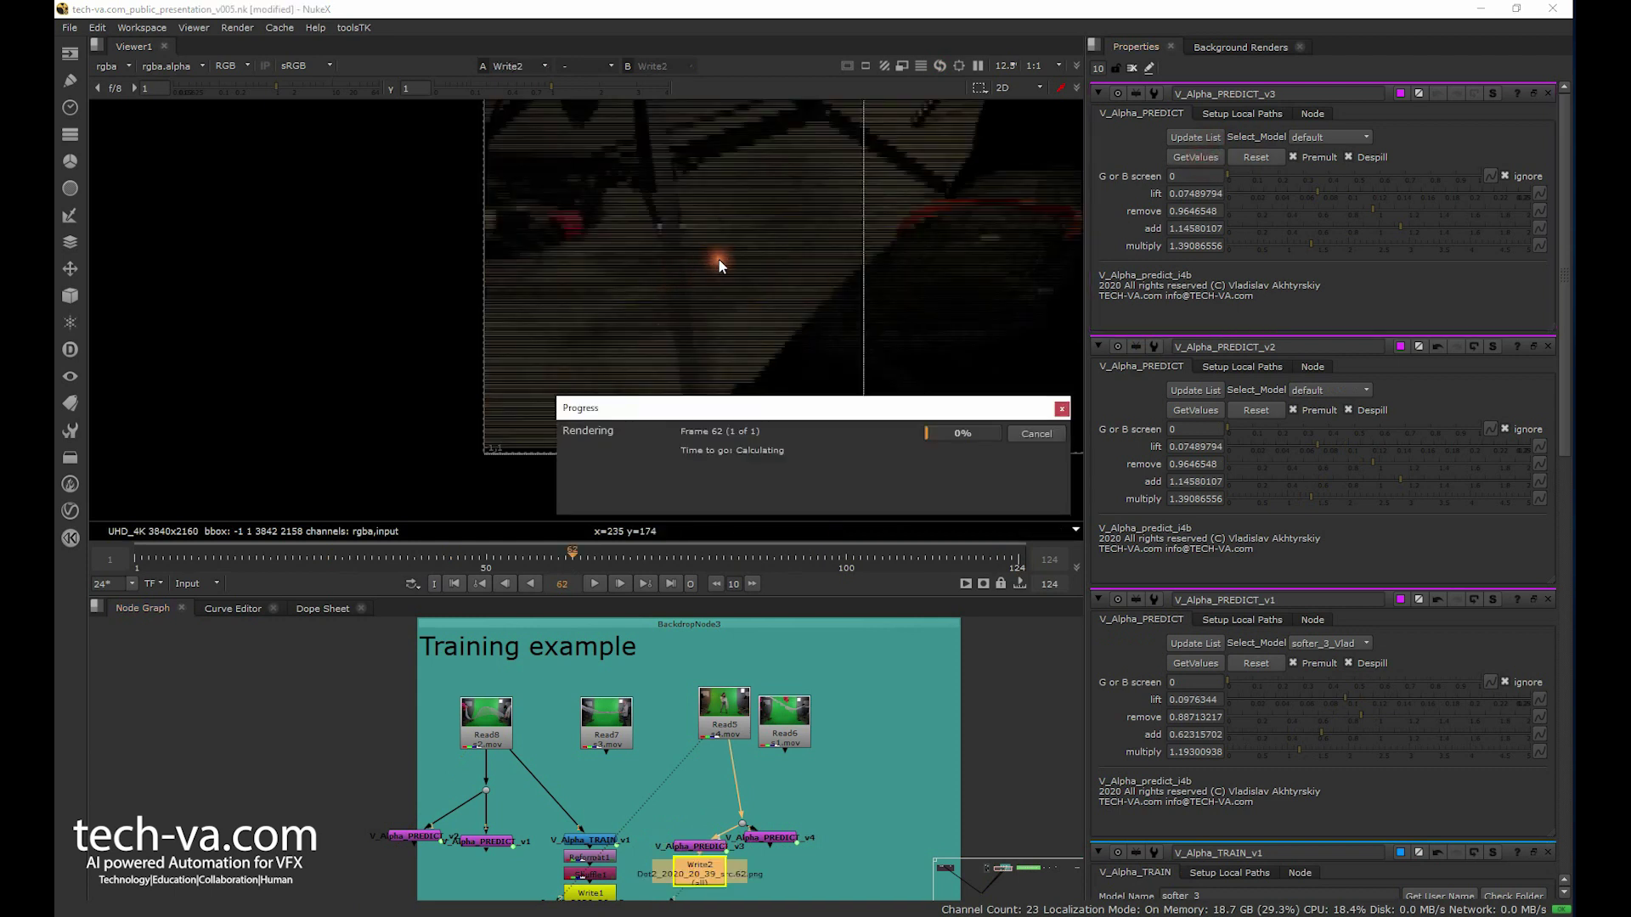
key(a)
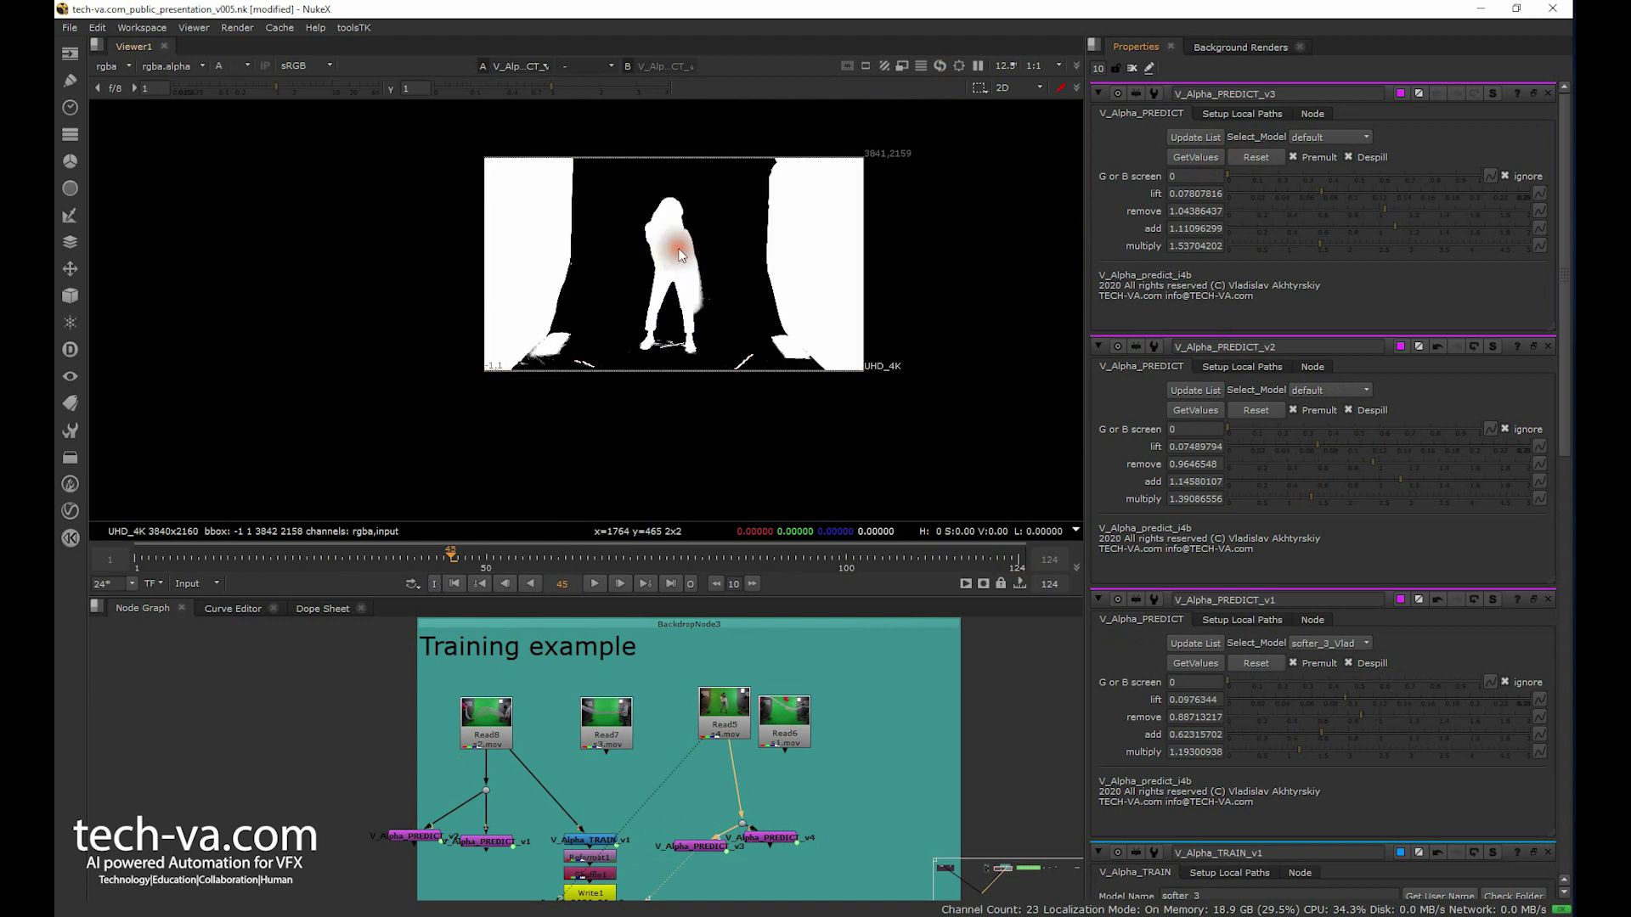
scroll(699, 263, up, 3)
Display V_Alpha_PREDICT_v4's matte, open its settings and get its predicted values with the softer_3 model.
click(780, 839)
double_click(782, 840)
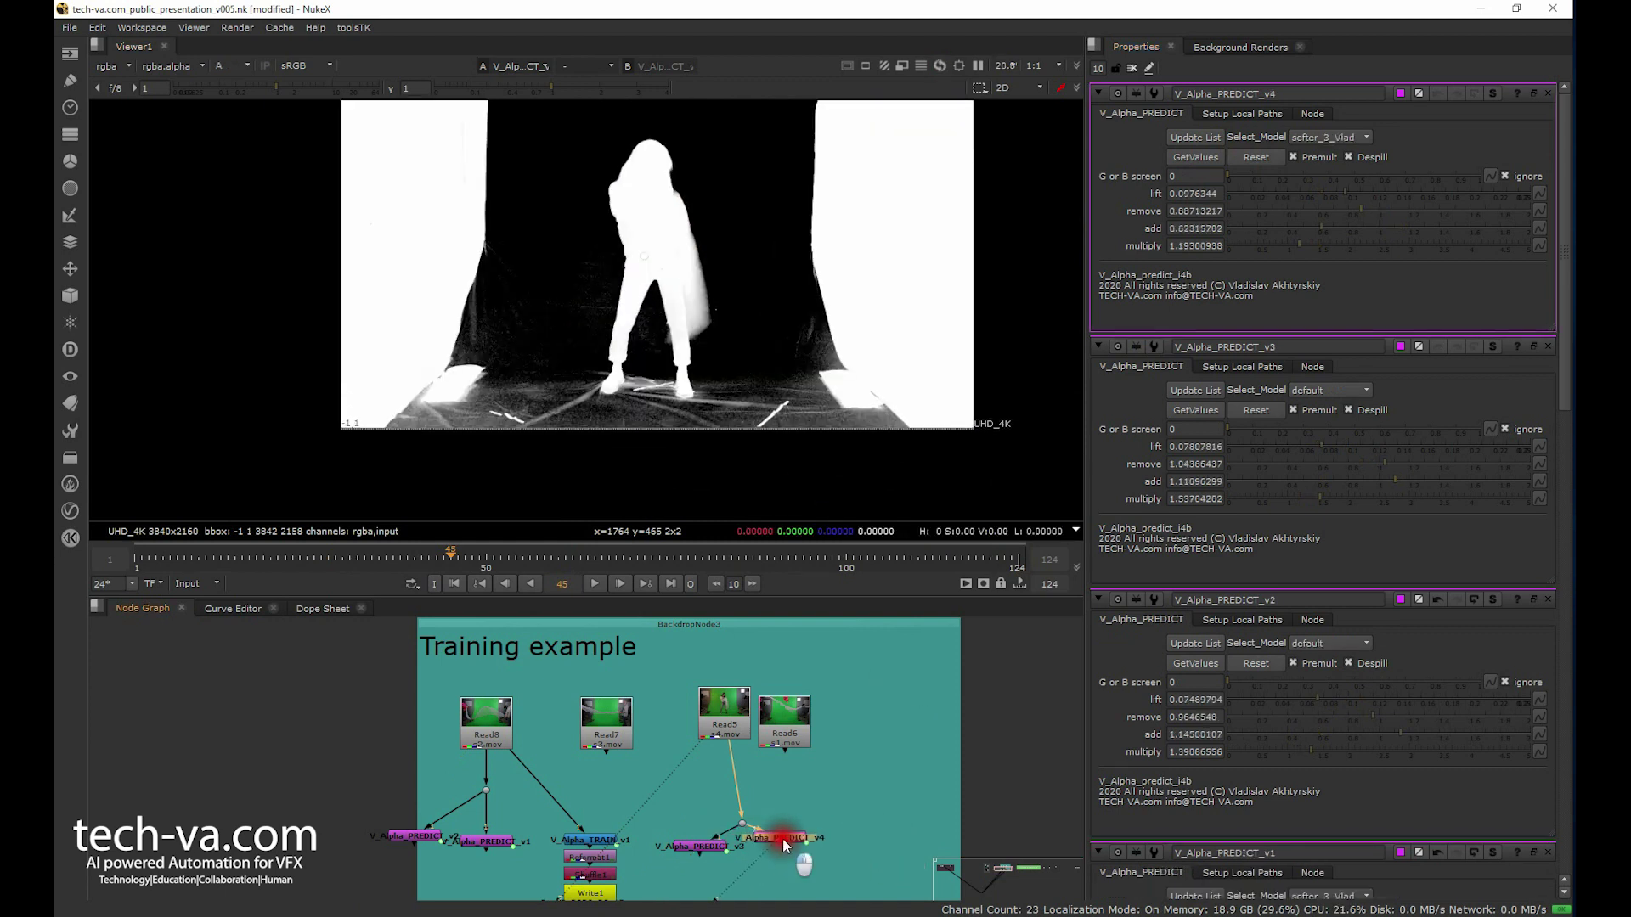
click(1199, 160)
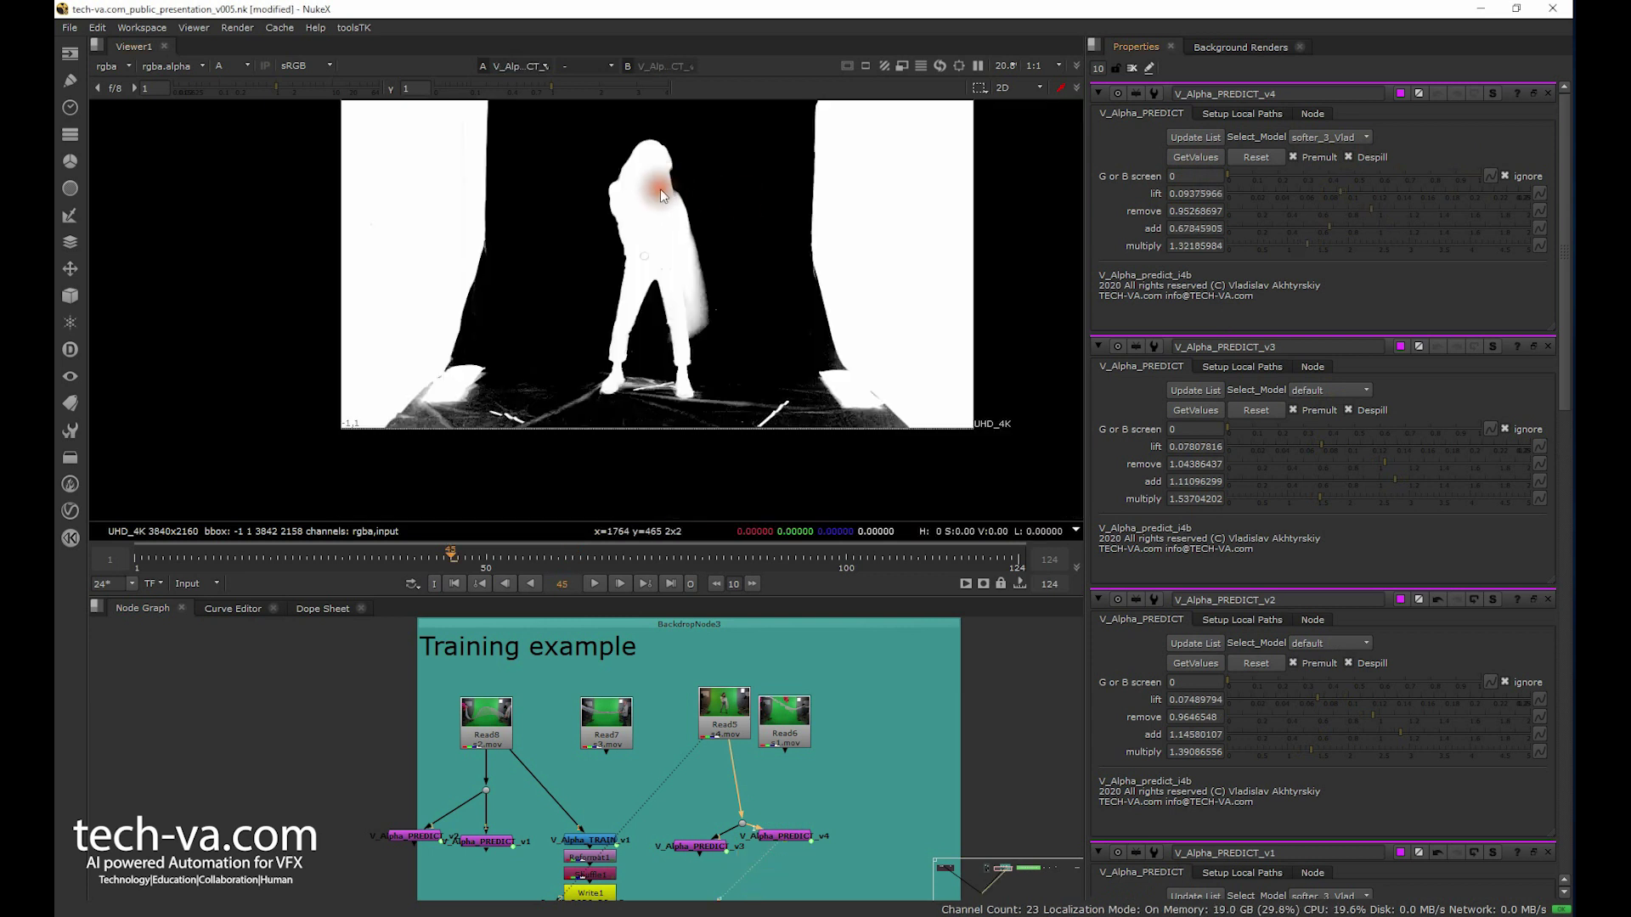
Compare the mattes of V_Alpha_PREDICT_v3 and V_Alpha_PREDICT_v4, including a close view of the semi-transparent fabric edge.
click(700, 844)
key(1)
click(790, 837)
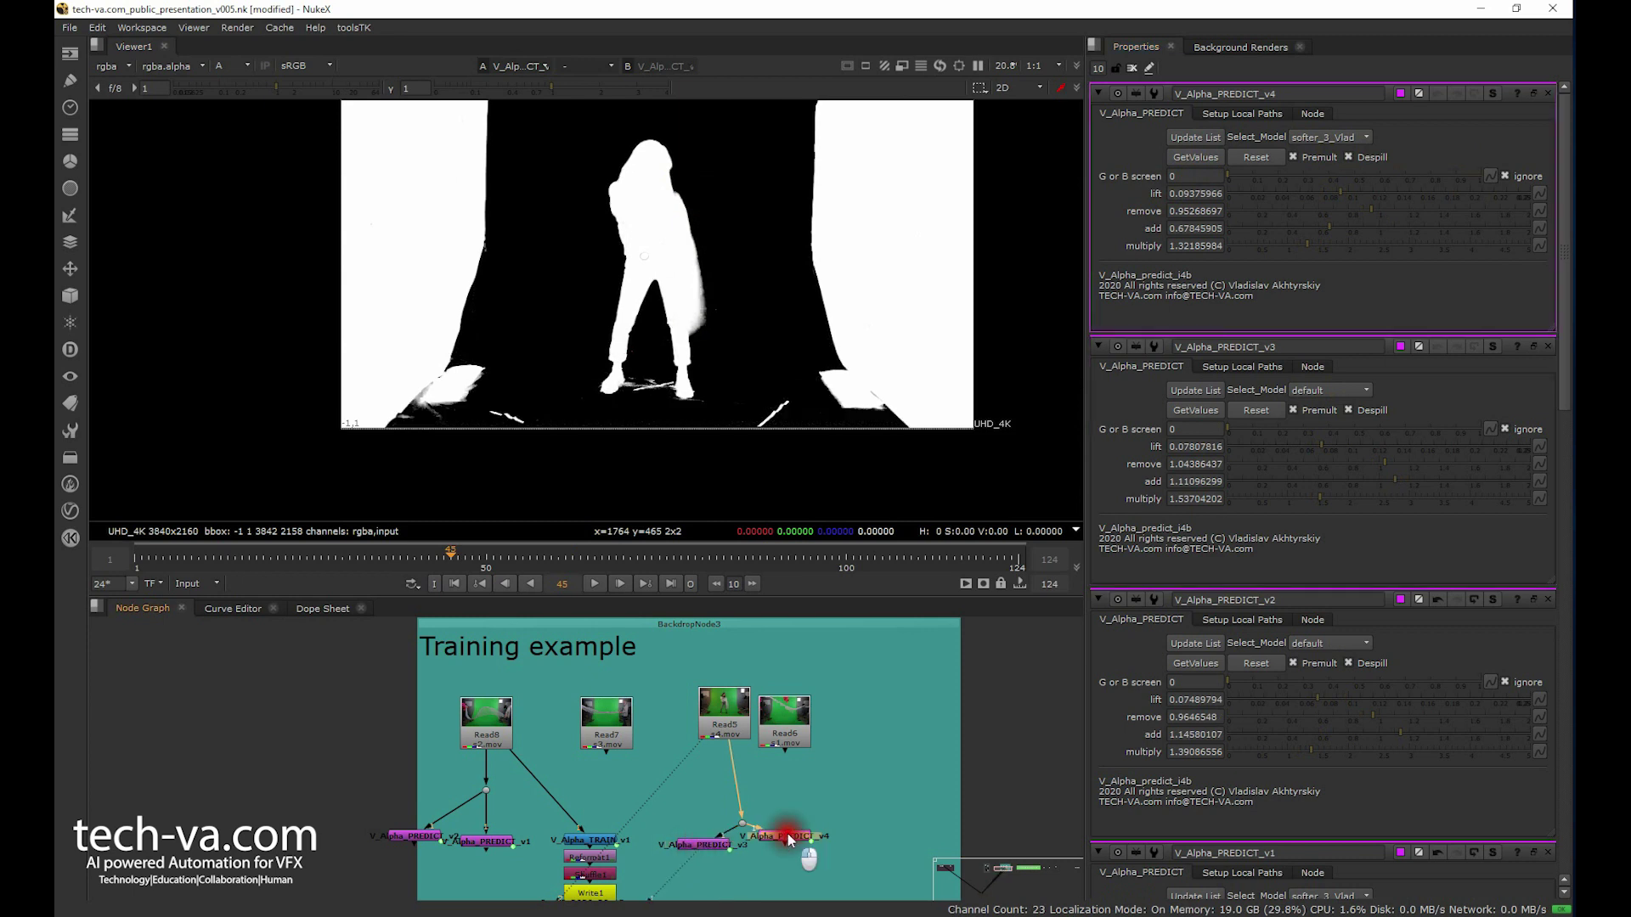
key(2)
key(1)
scroll(701, 283, up, 3)
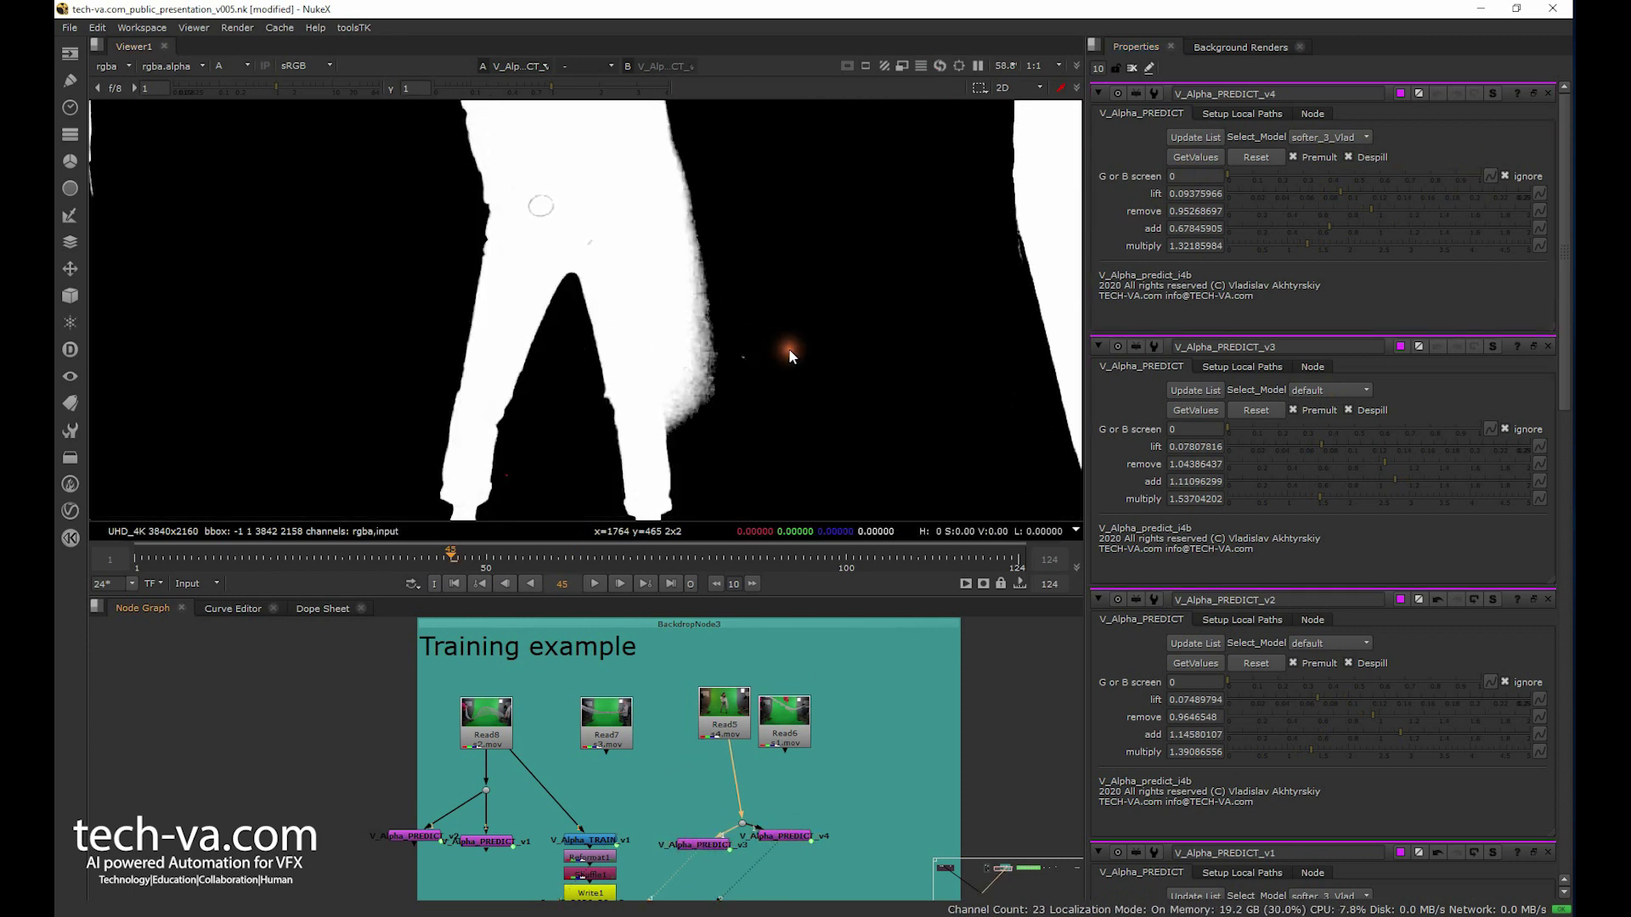
scroll(790, 349, down, 3)
Select V_Alpha_PREDICT_v2 in the Training example group and open its settings.
scroll(834, 780, down, 5)
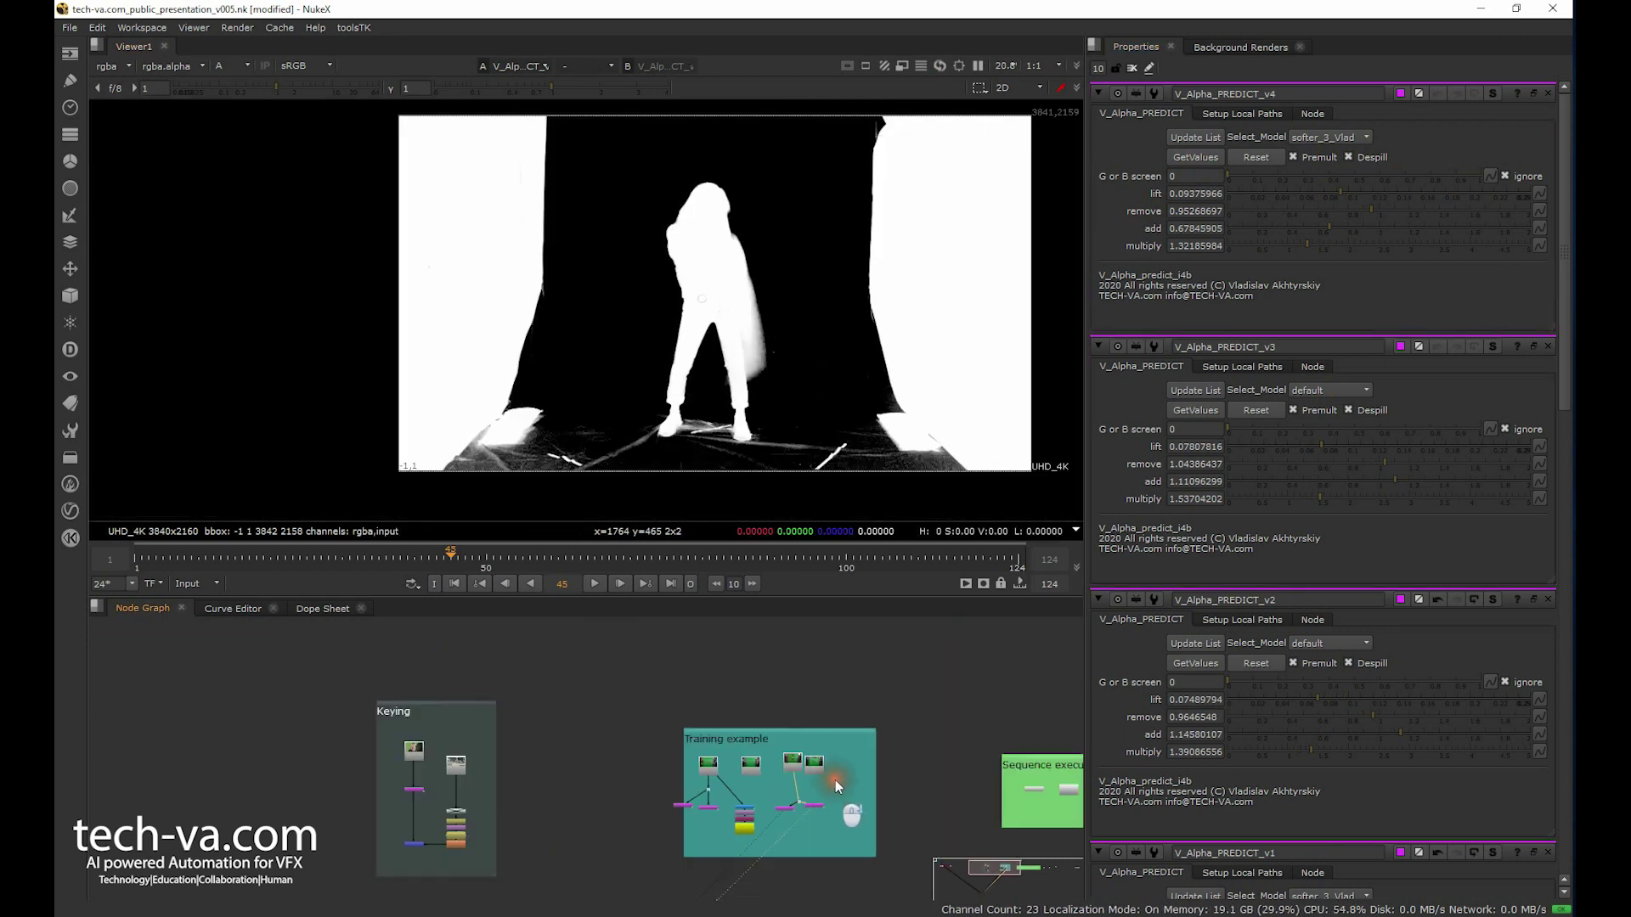
middle_drag(834, 780, 640, 710)
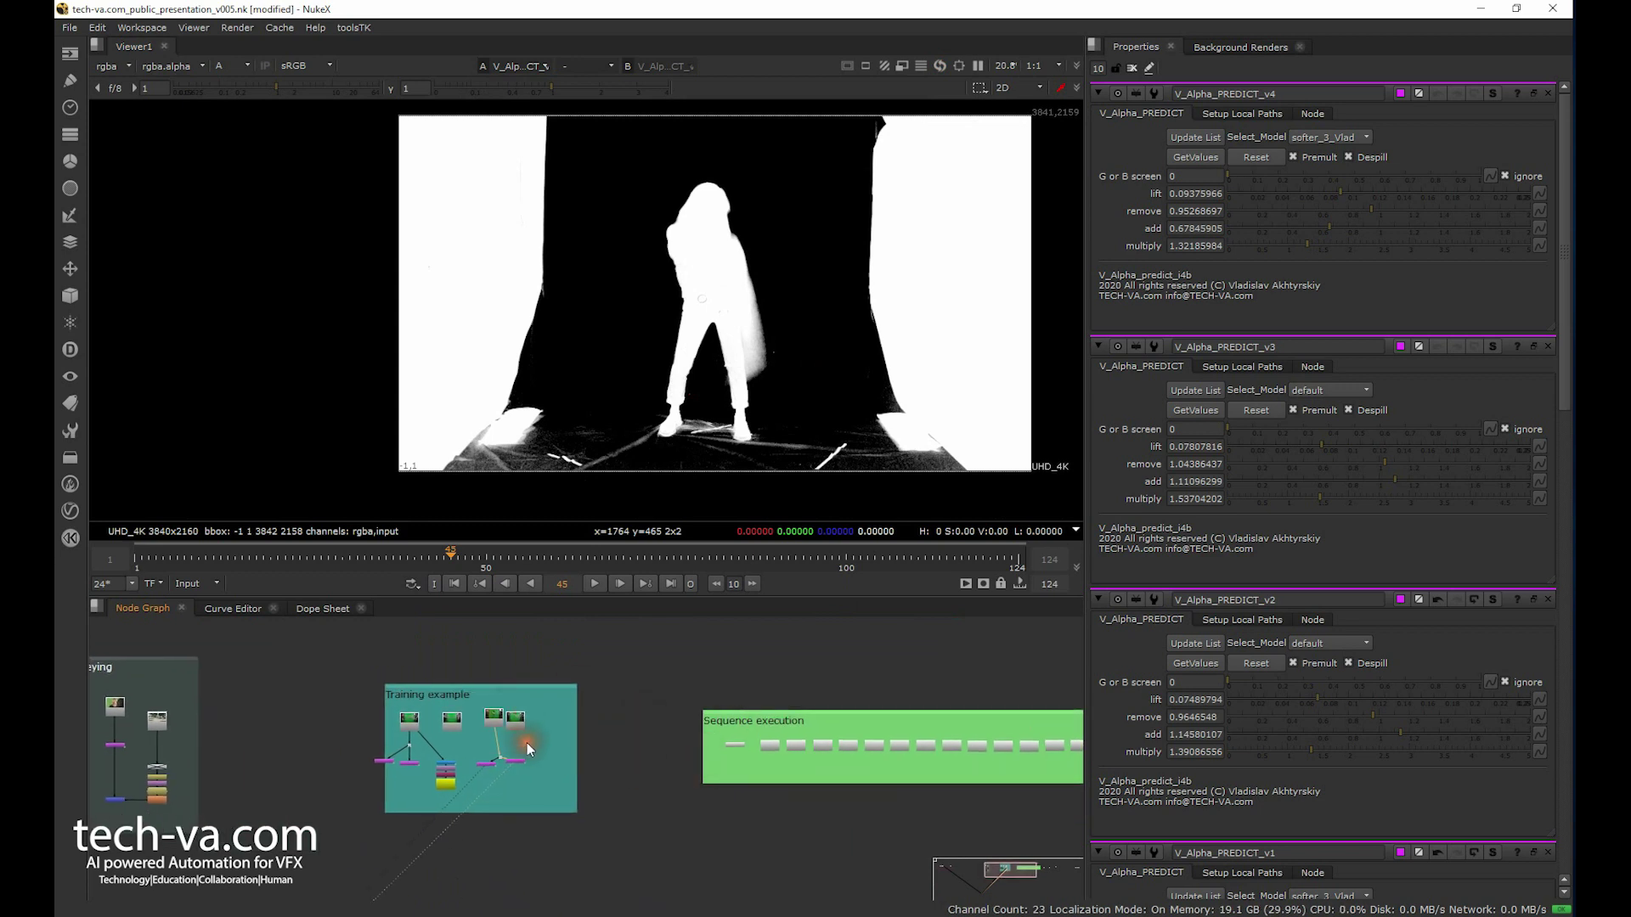
scroll(396, 771, up, 2)
scroll(396, 771, up, 2)
double_click(367, 747)
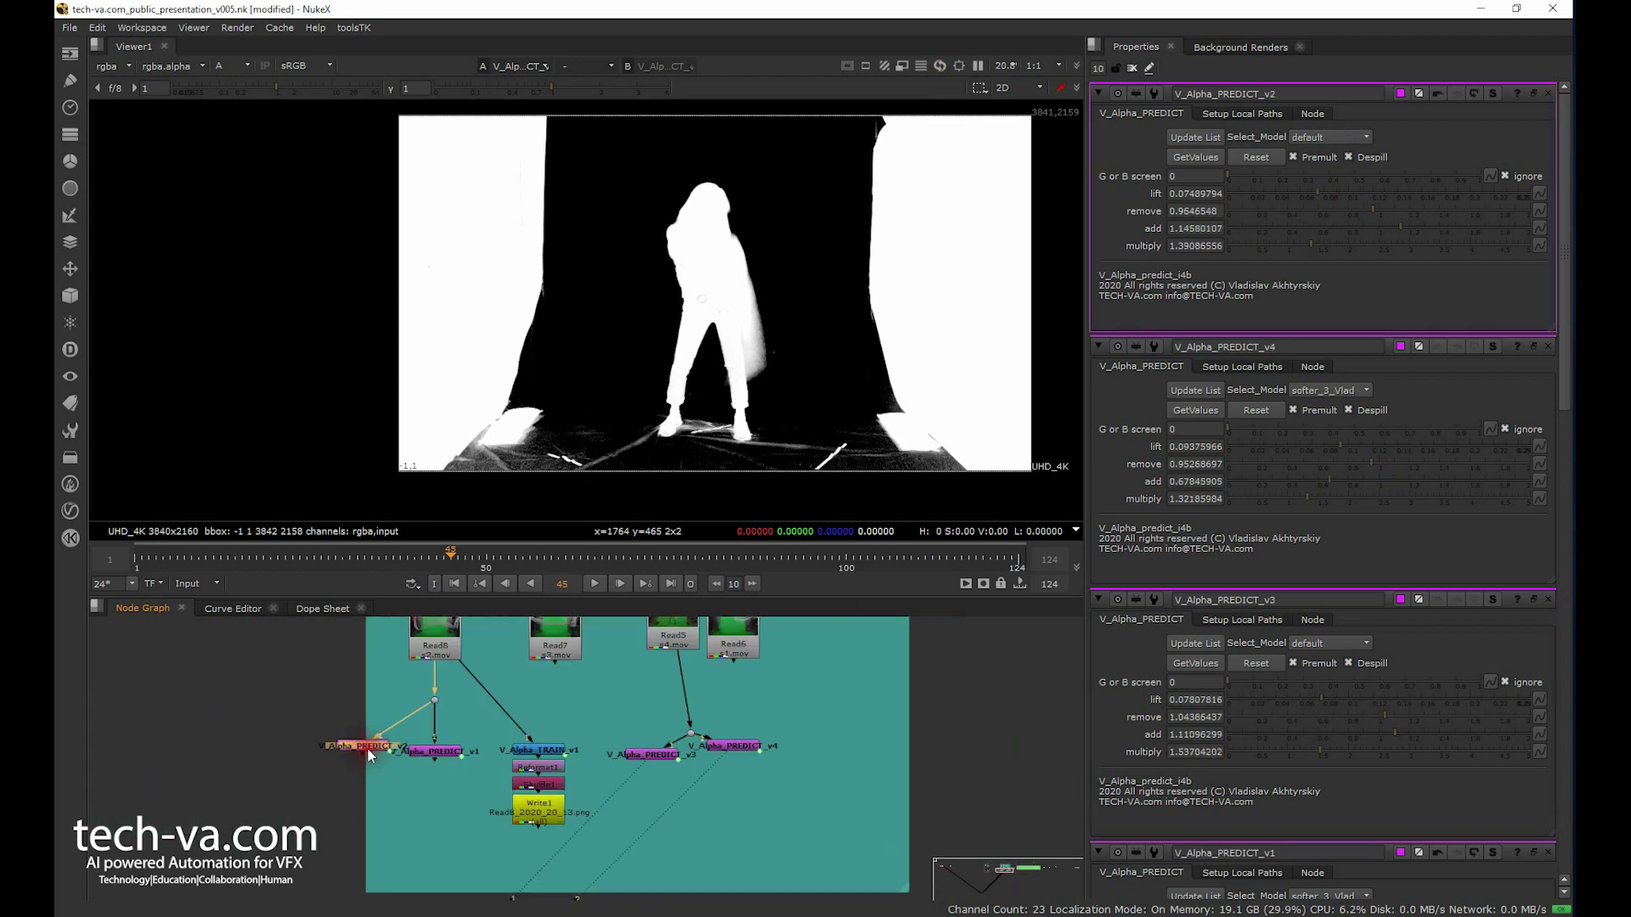
Attach a V_Alpha_PREDICT node to every clip in the Sequence execution group and select all of these nodes.
scroll(492, 752, down, 6)
middle_drag(850, 791, 486, 737)
scroll(486, 737, up, 1)
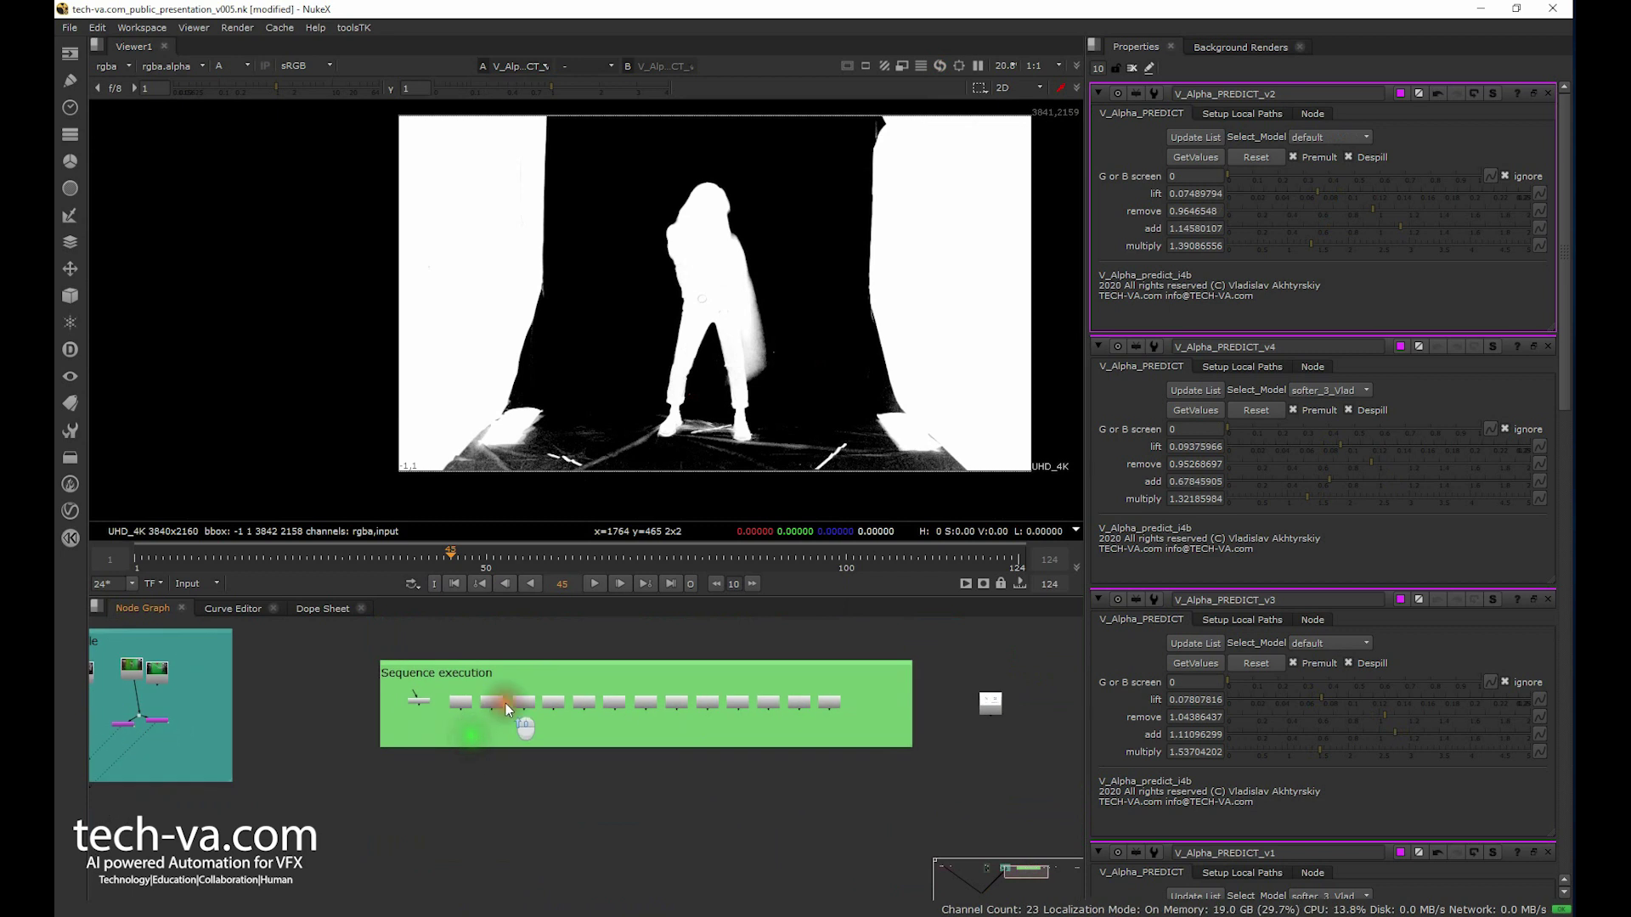
click(459, 706)
click(486, 702)
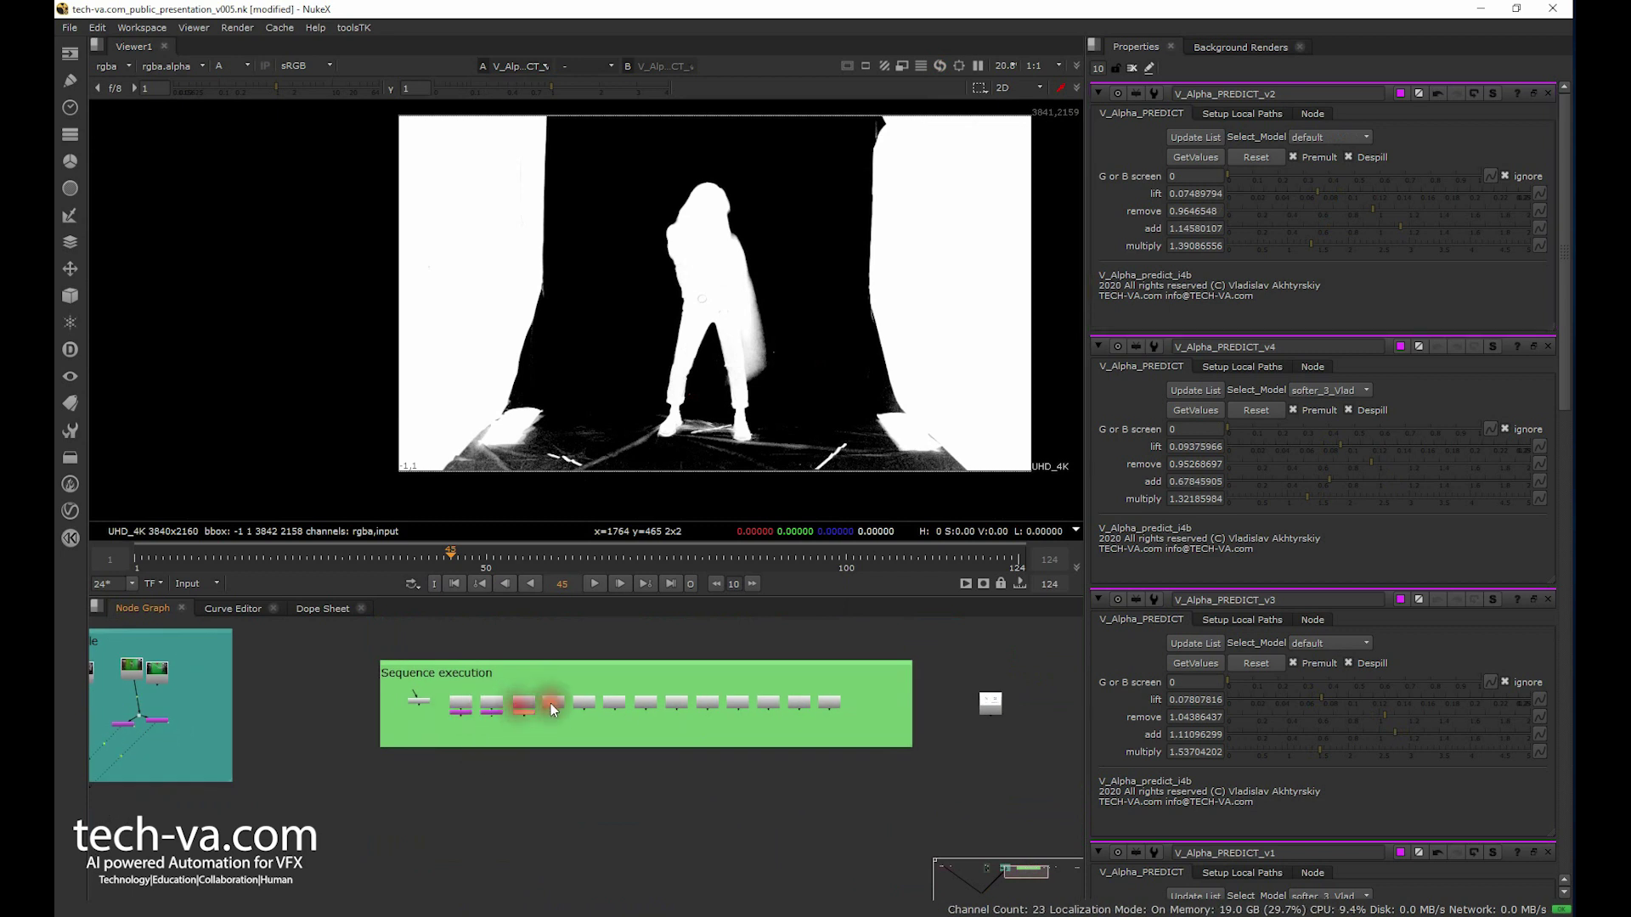
click(613, 702)
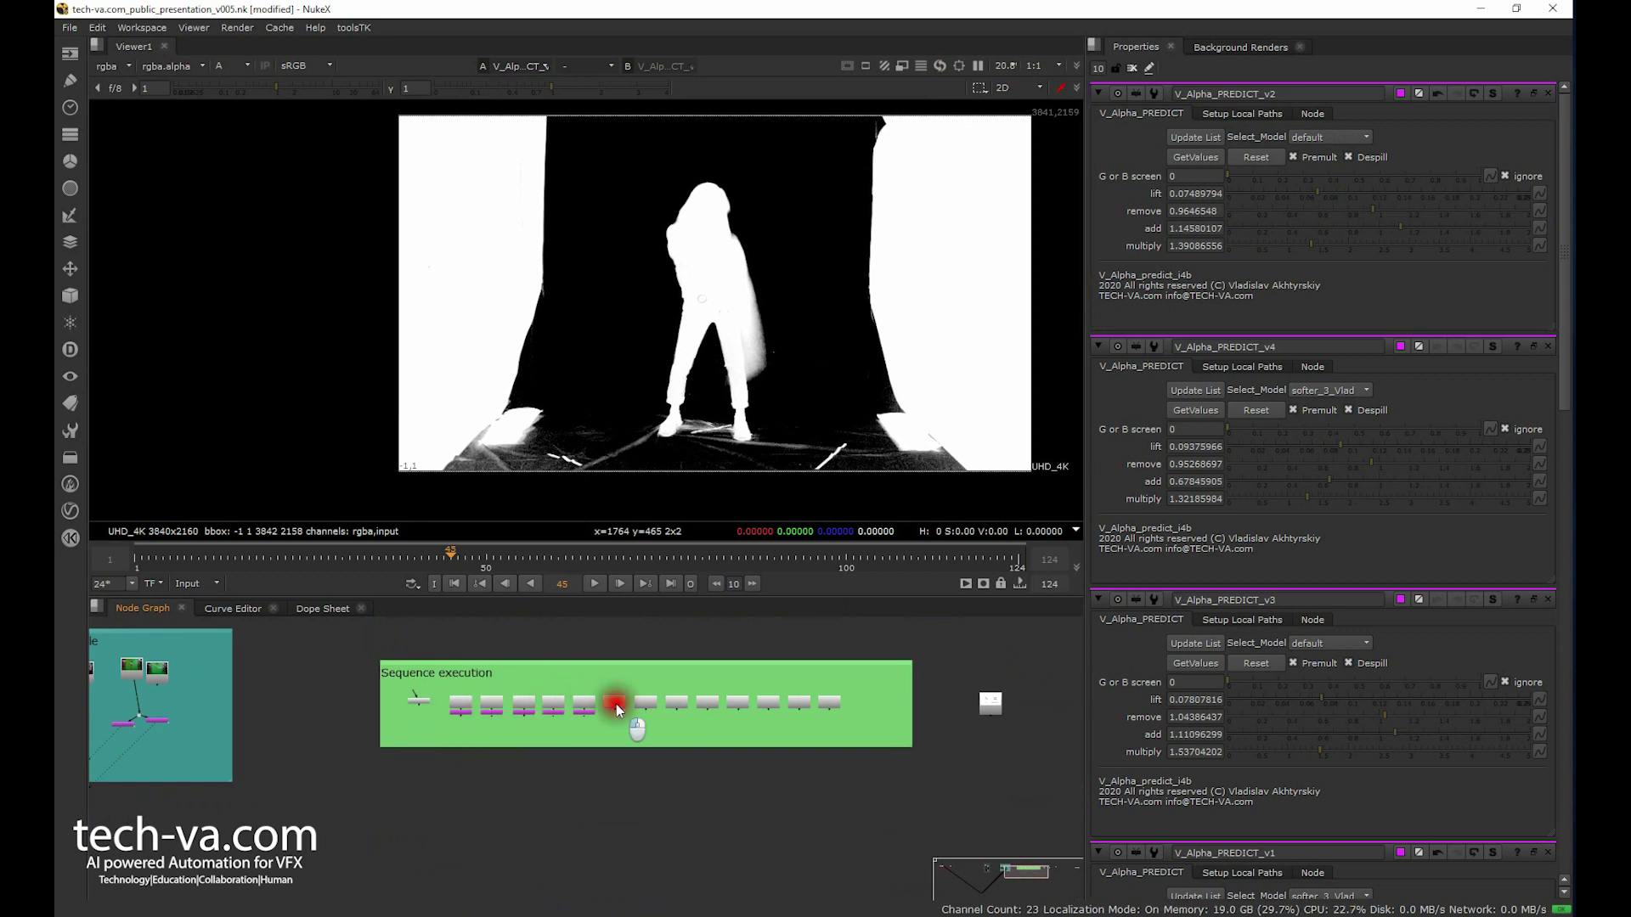
click(683, 703)
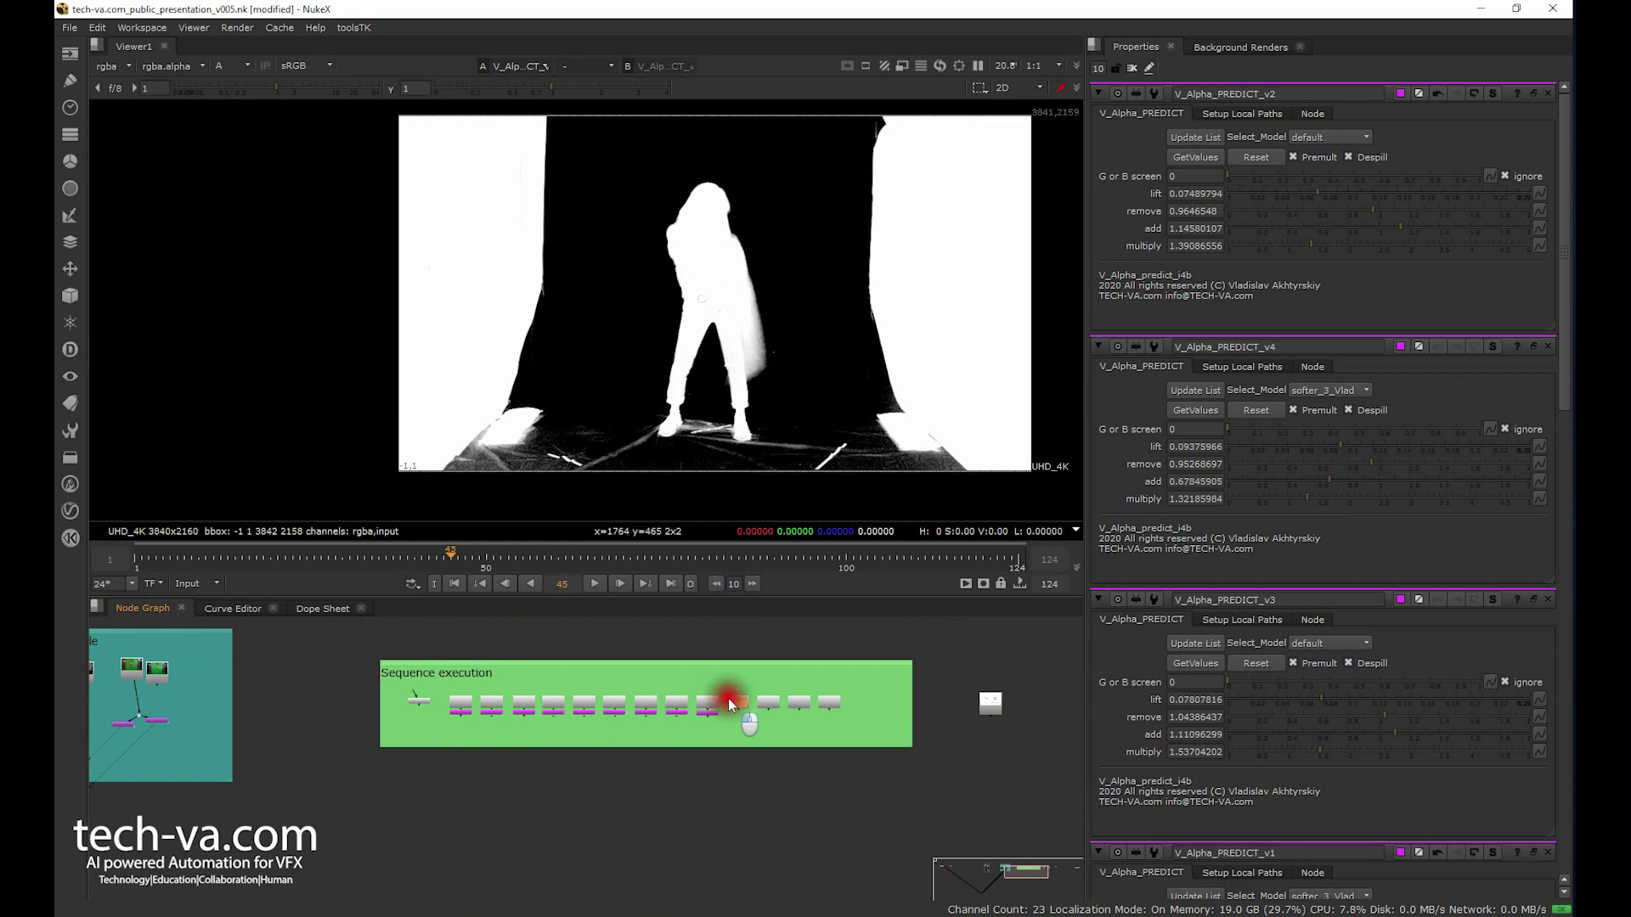
click(801, 705)
click(829, 701)
click(424, 718)
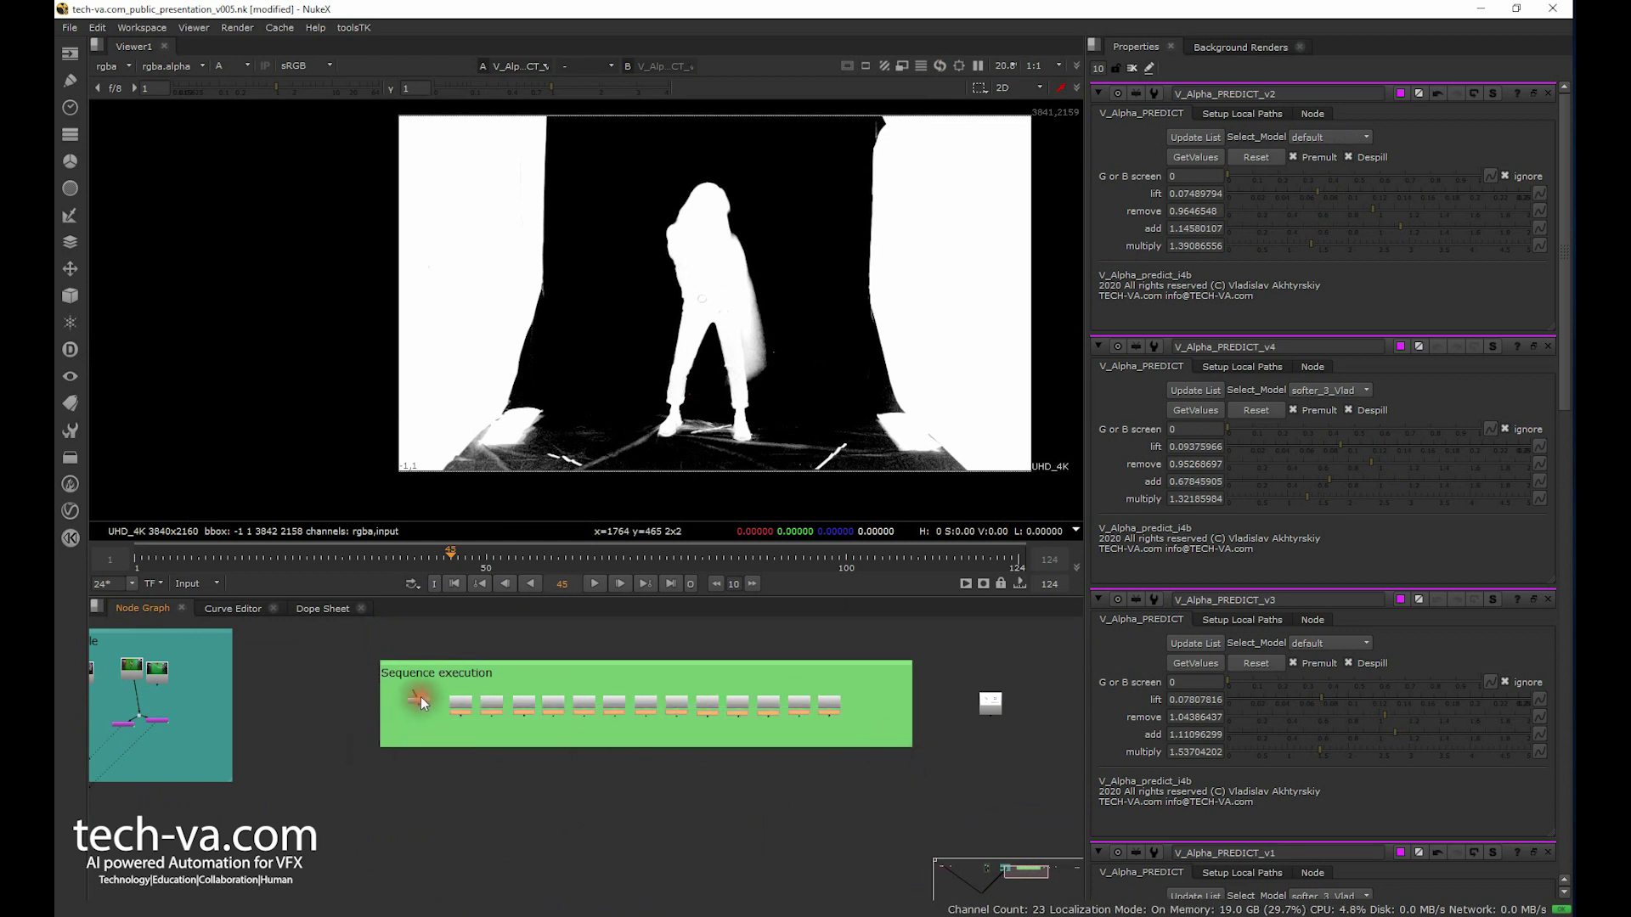
Combine all source clips of the Sequence execution group in a ContactSheet node placed above the group and display it.
double_click(414, 700)
drag(438, 681, 912, 712)
key(Tab)
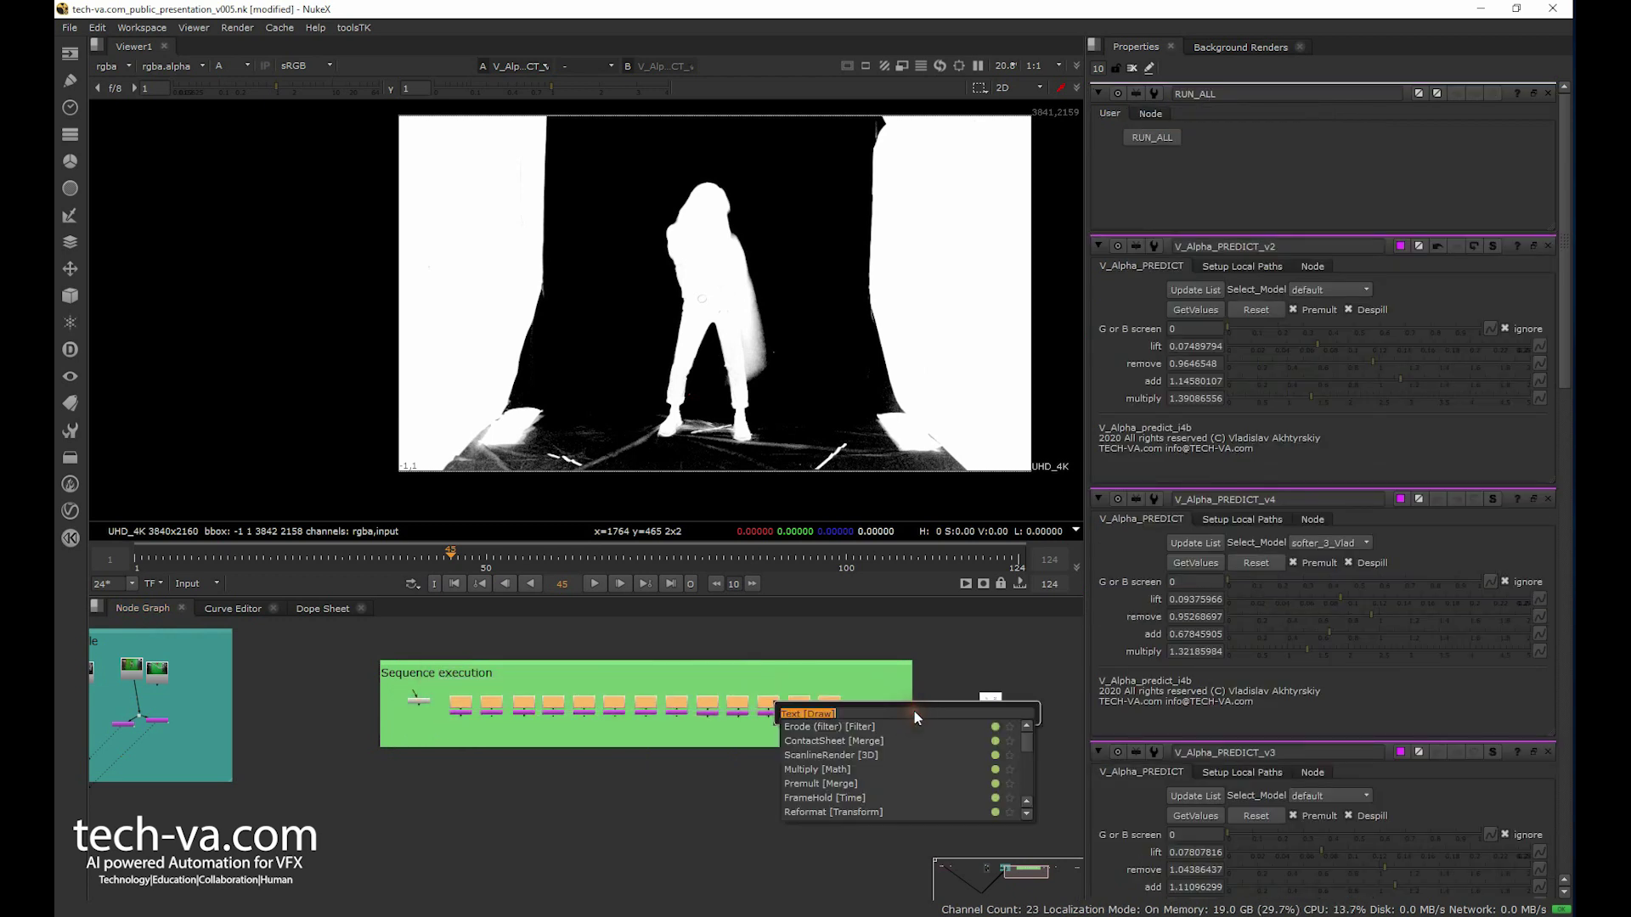
text(conta)
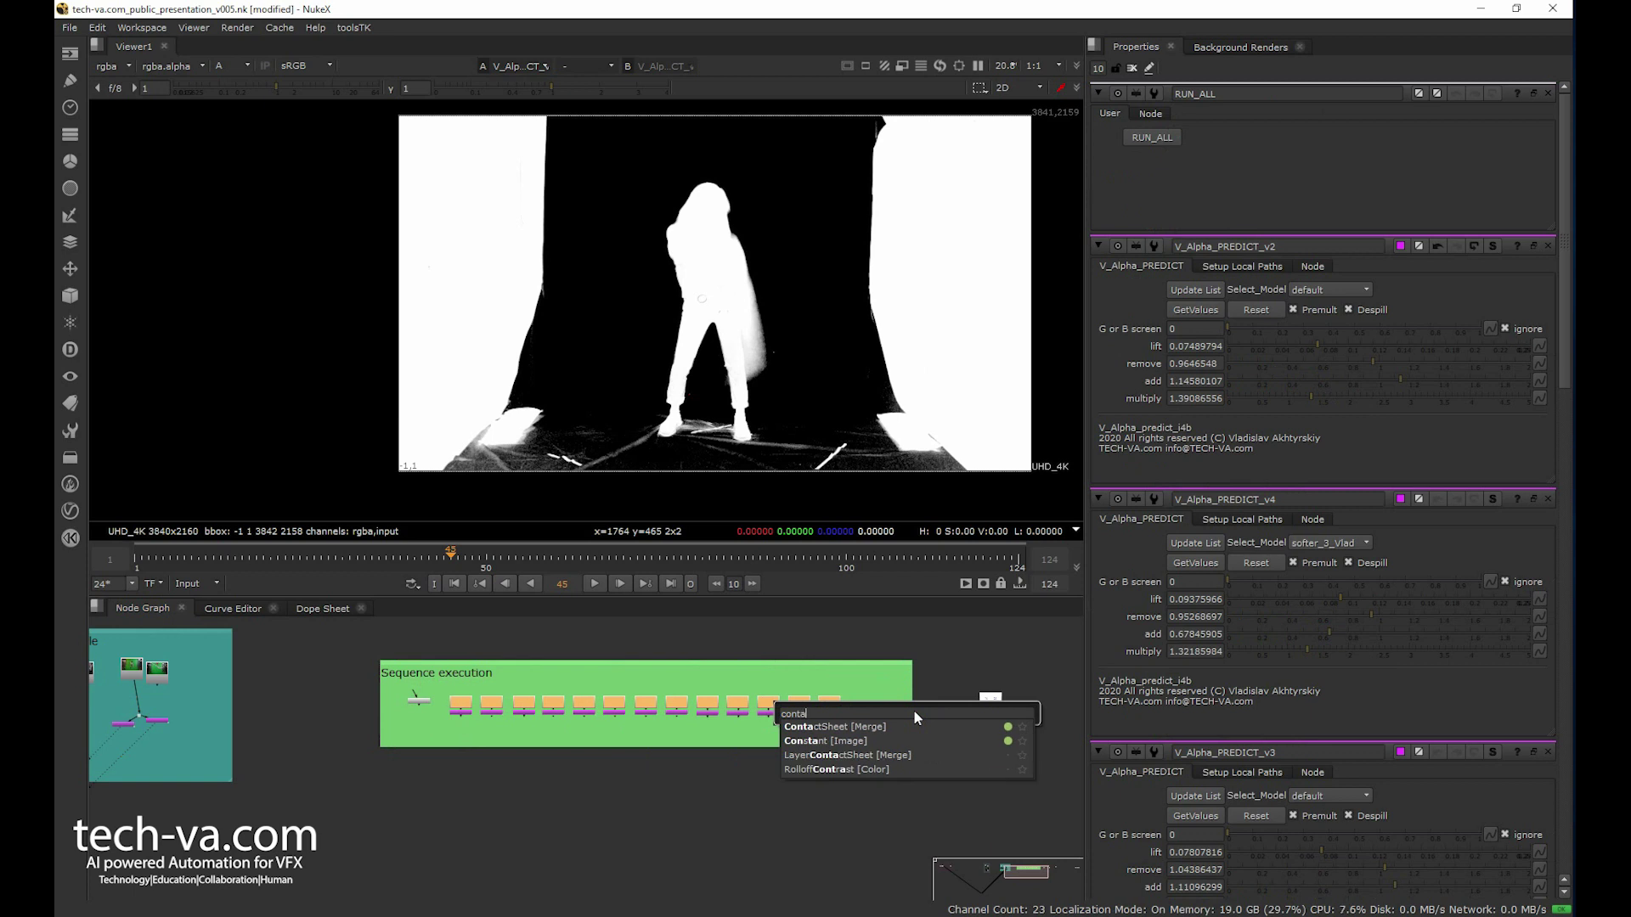
key(Return)
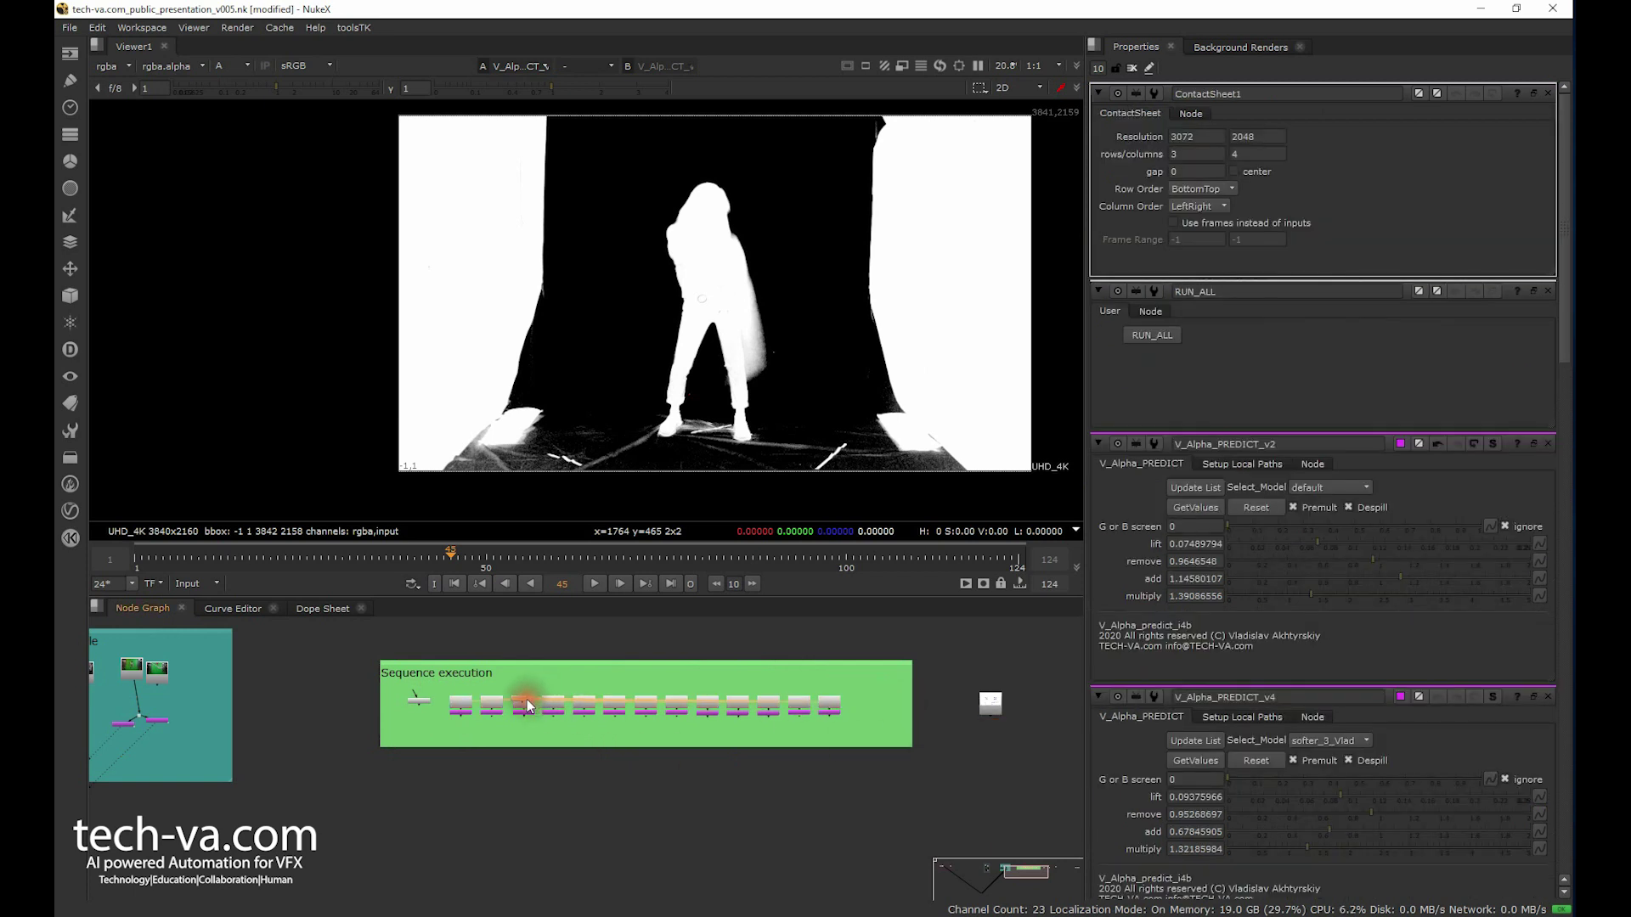
click(930, 632)
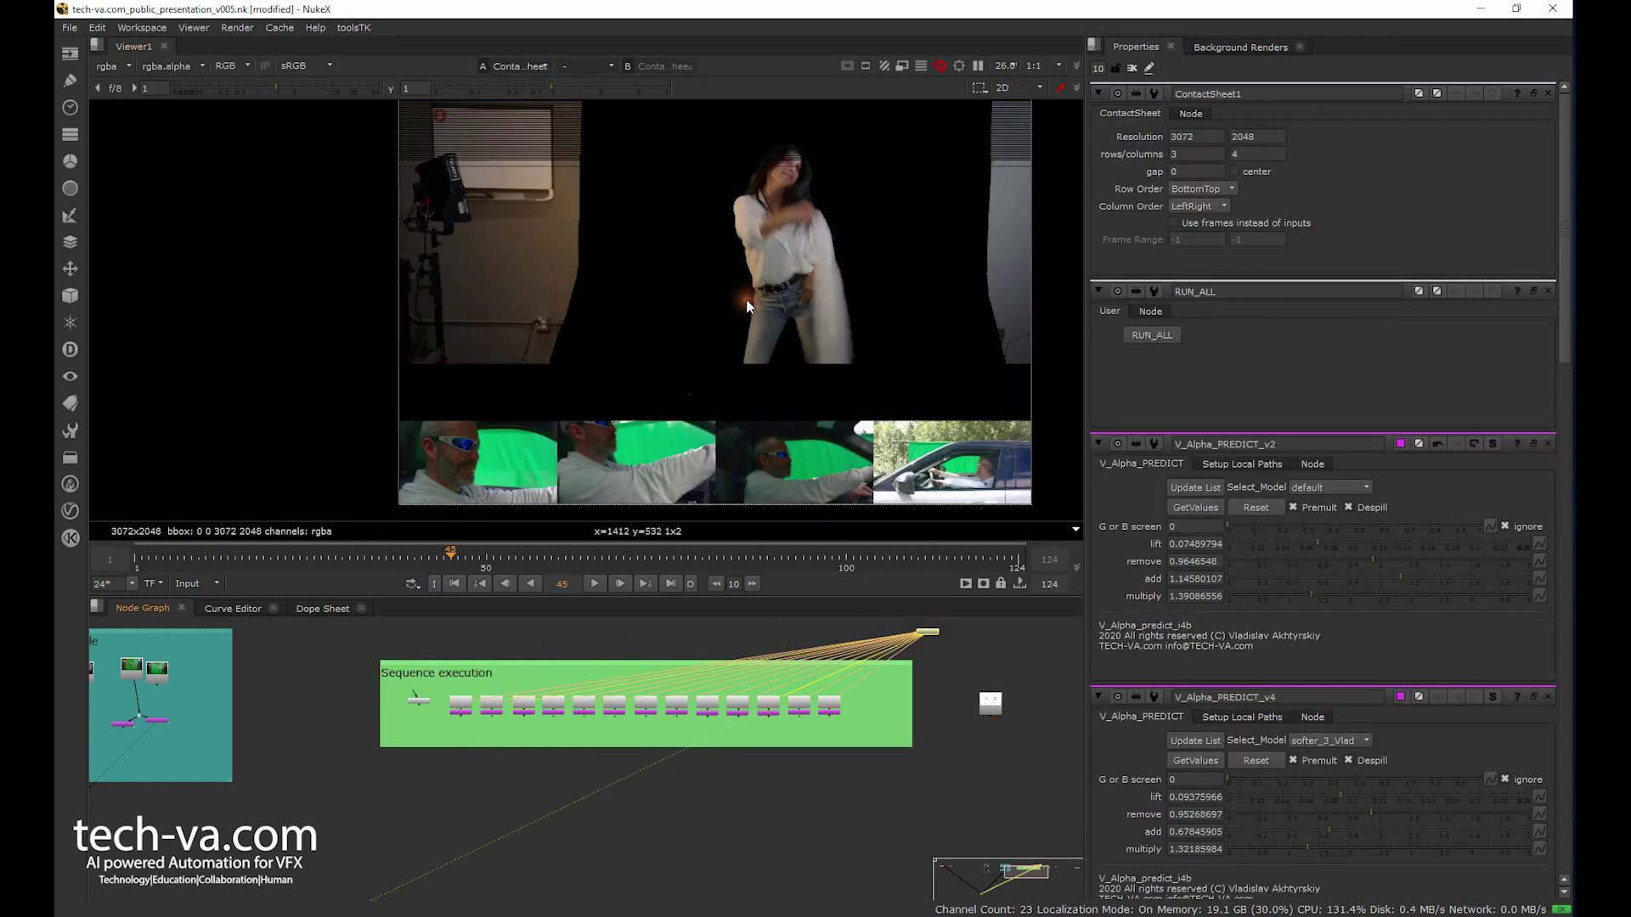
Set the source clips' contact sheet to 4 rows.
click(1191, 152)
scroll(1191, 152, up, 1)
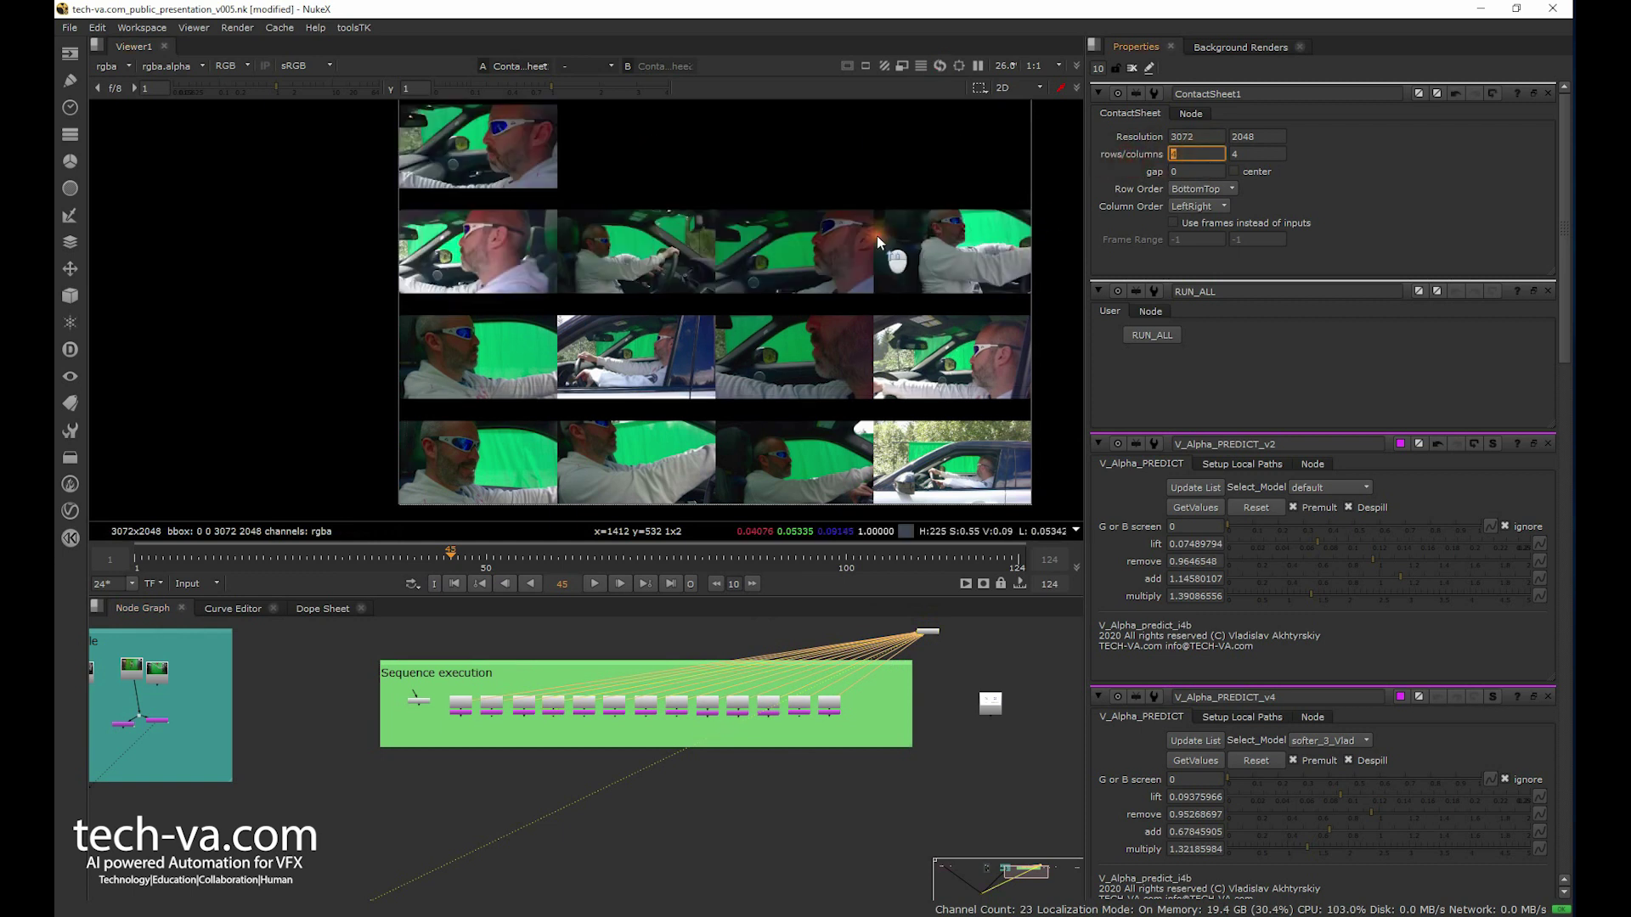
middle_drag(838, 297, 739, 313)
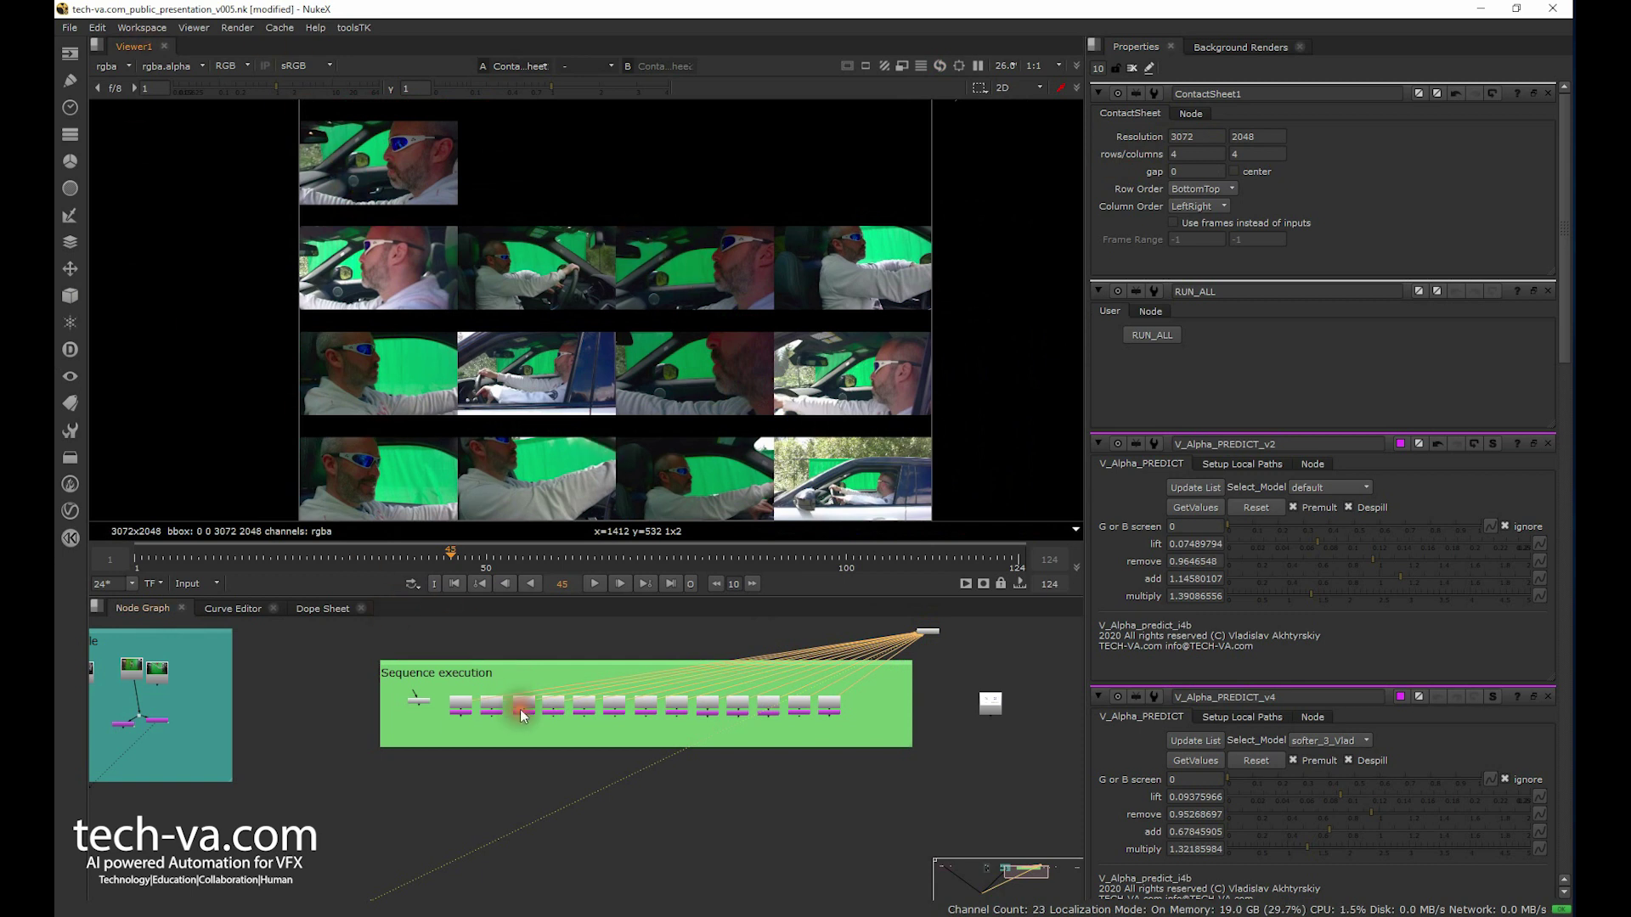
Select all V_Alpha_PREDICT nodes in the Sequence execution group and run their batch prediction with RUN_ALL.
double_click(459, 710)
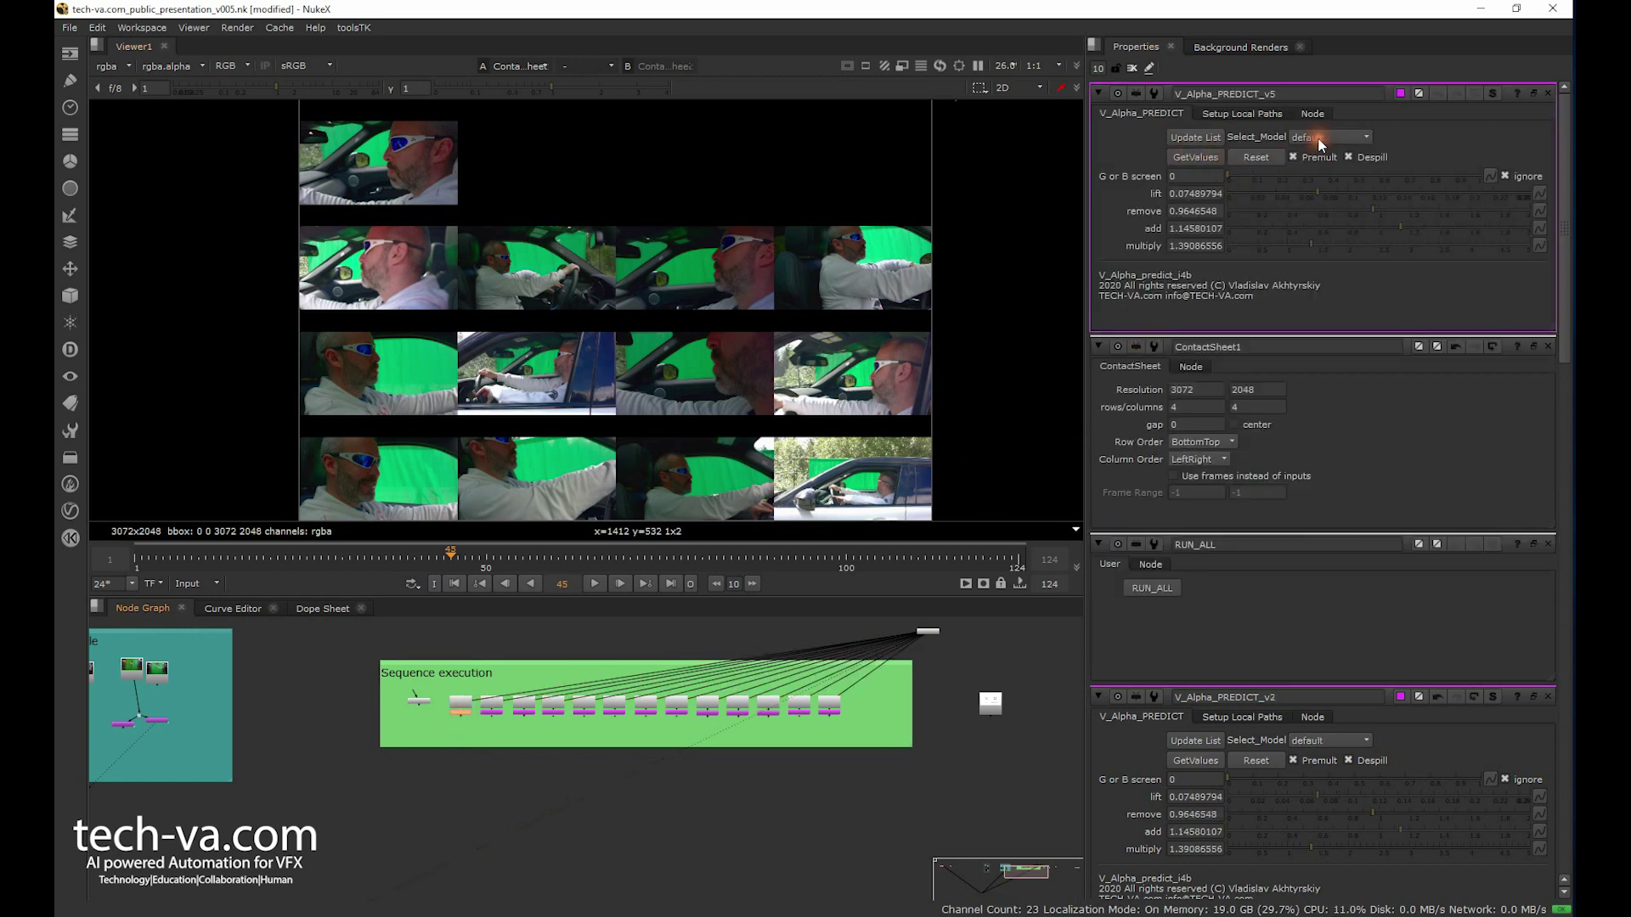
click(420, 712)
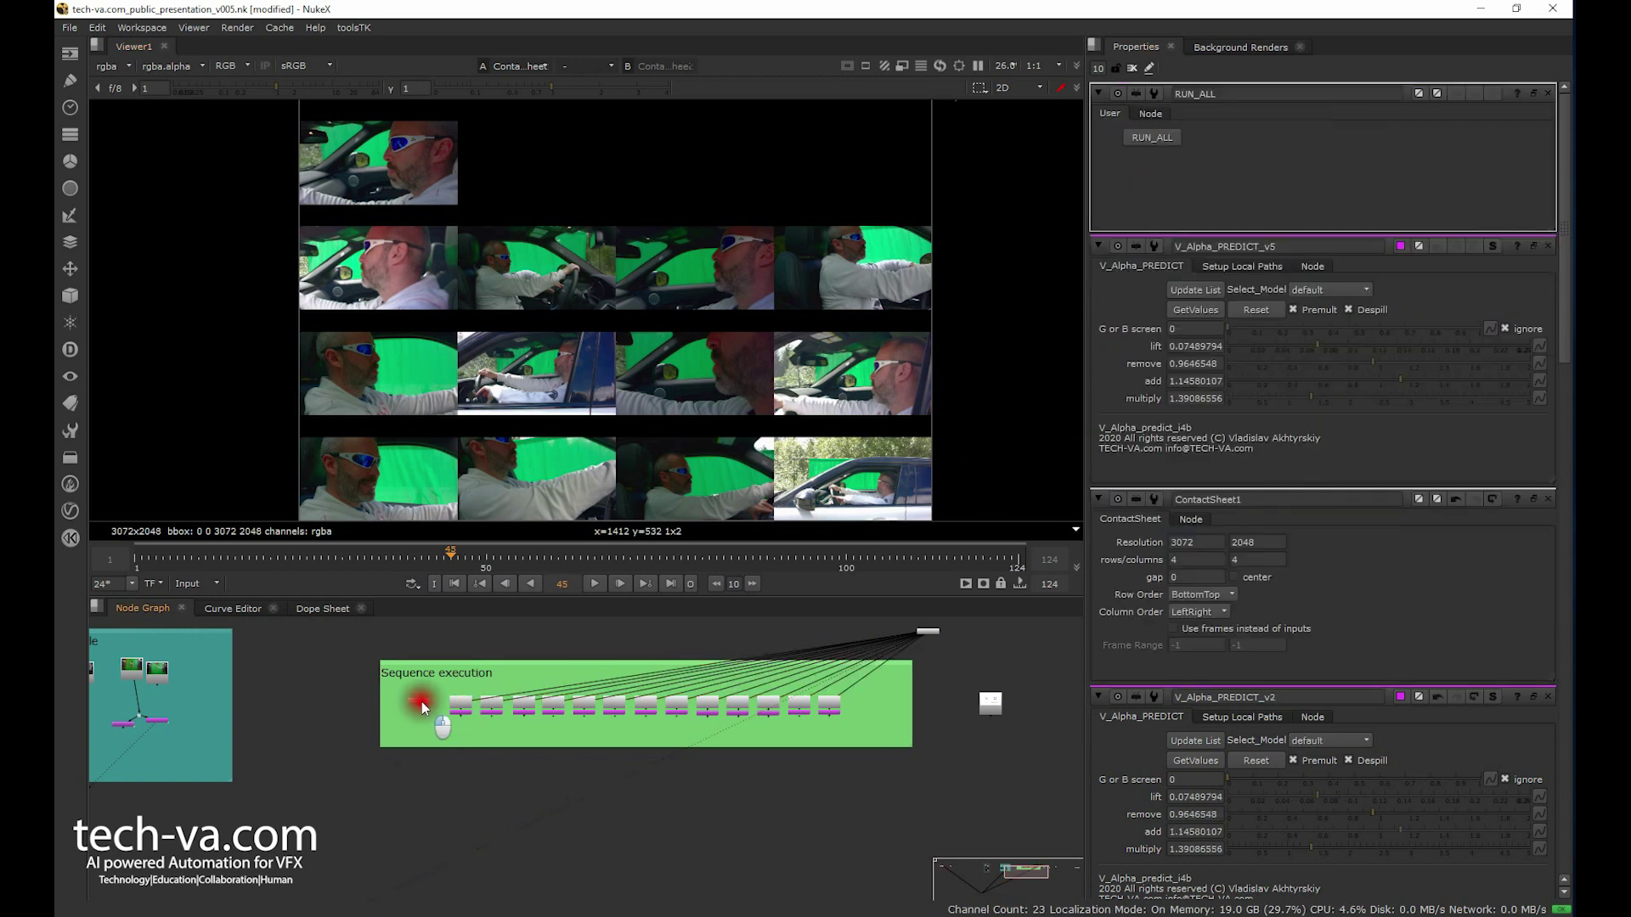
drag(416, 760, 911, 709)
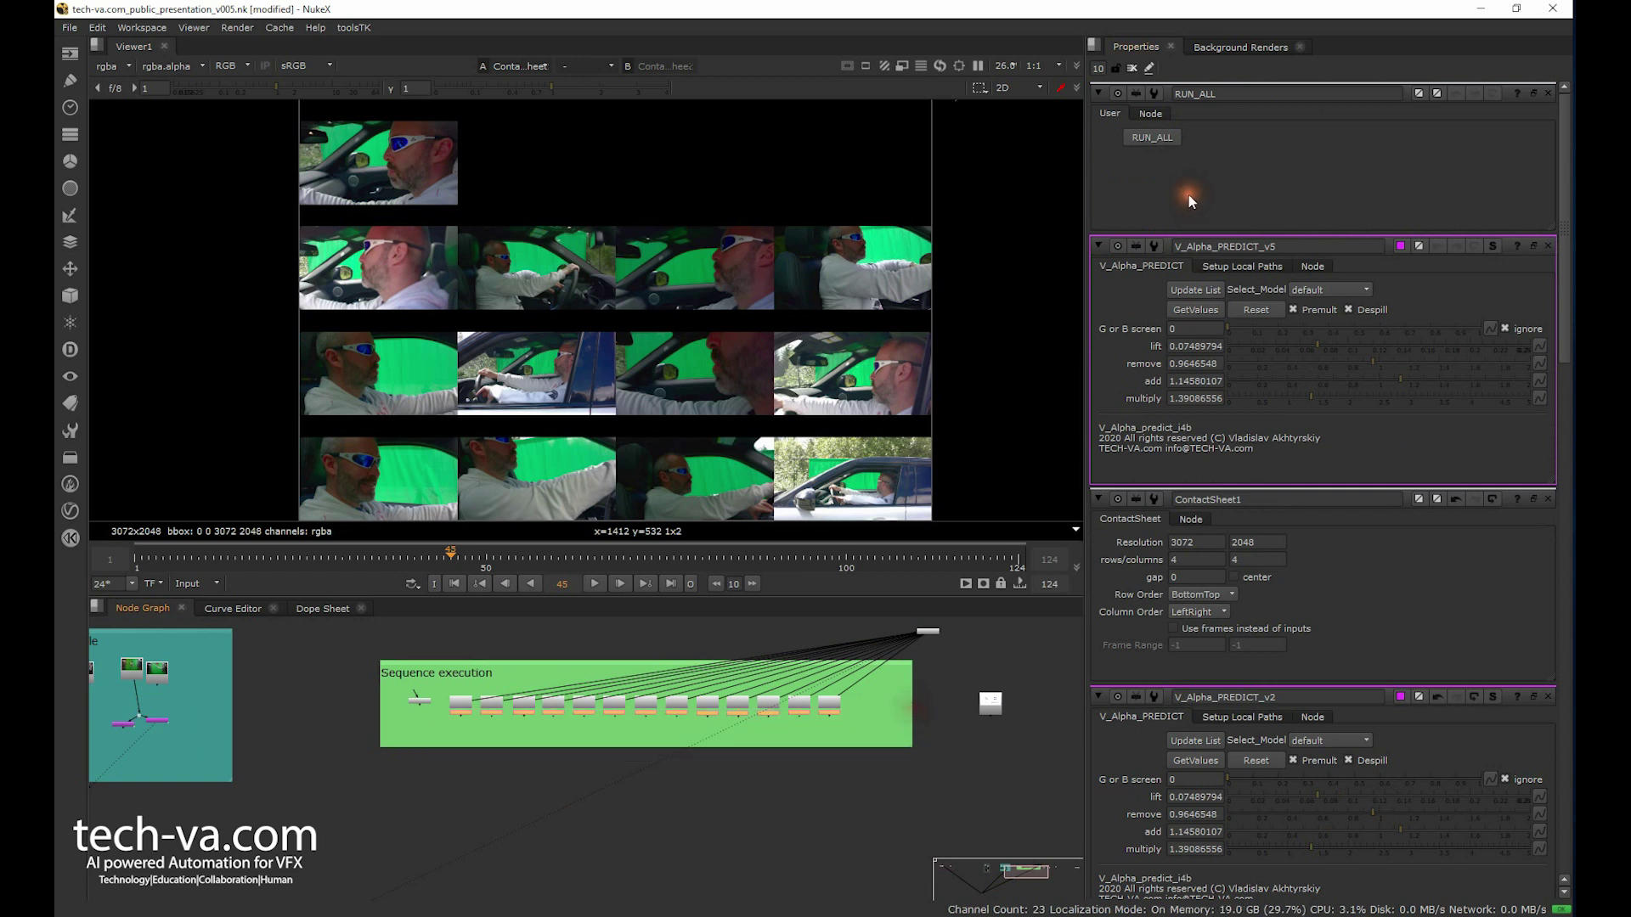
click(1152, 137)
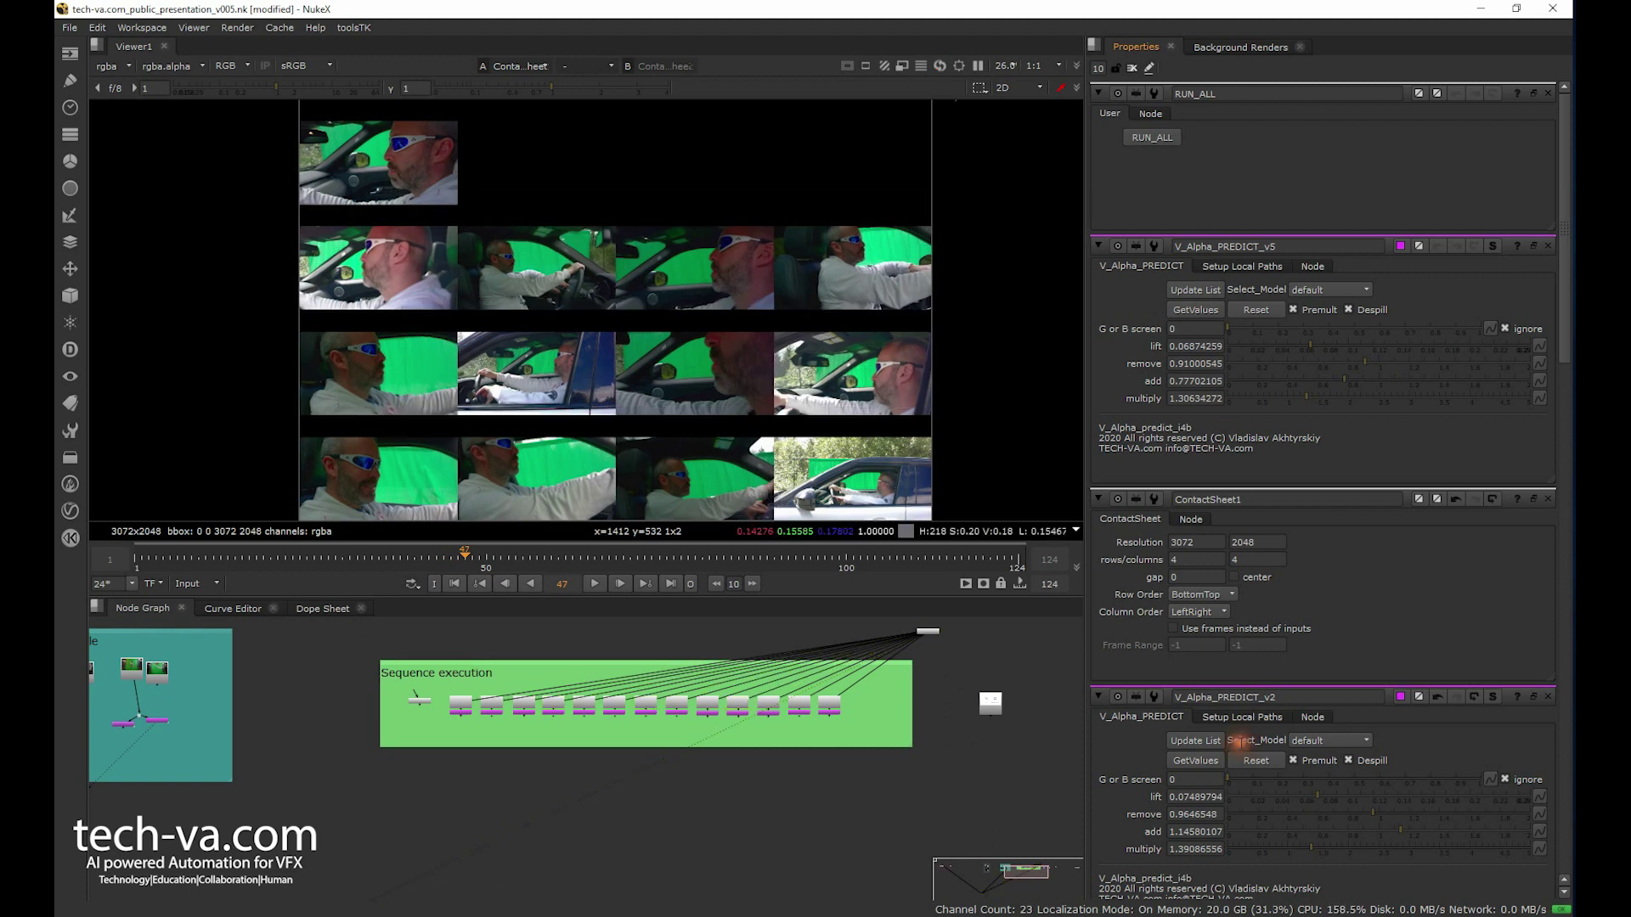
Combine all V_Alpha_PREDICT nodes of the sequence in a second ContactSheet, display it and close all open node settings.
click(511, 736)
drag(443, 711, 829, 748)
key(Tab)
key(Return)
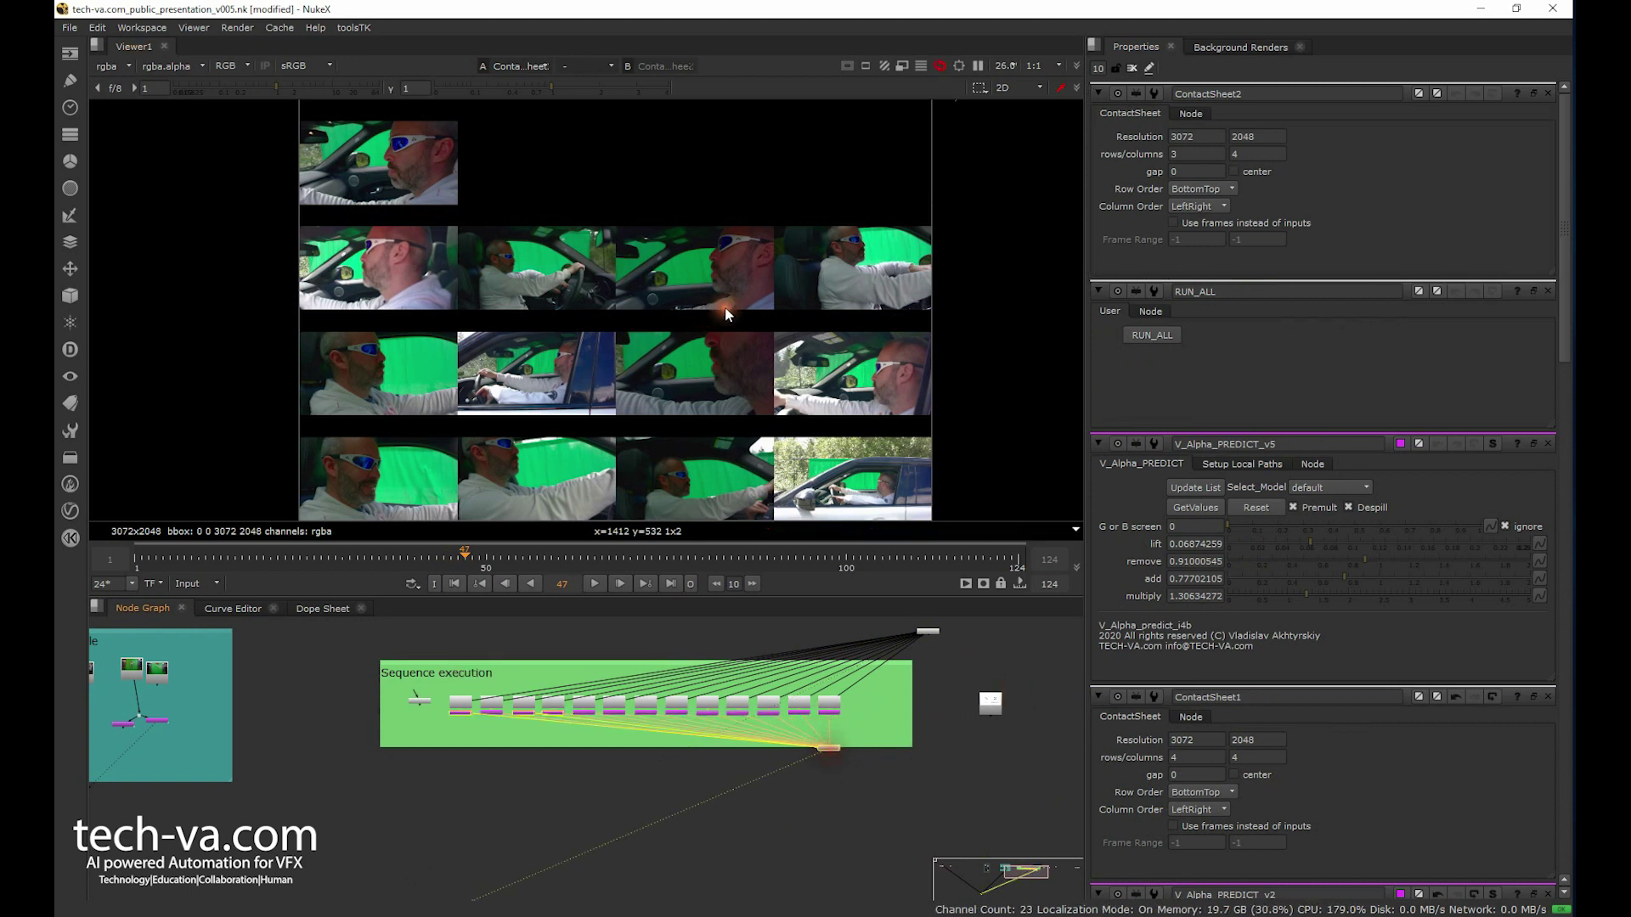
click(1132, 69)
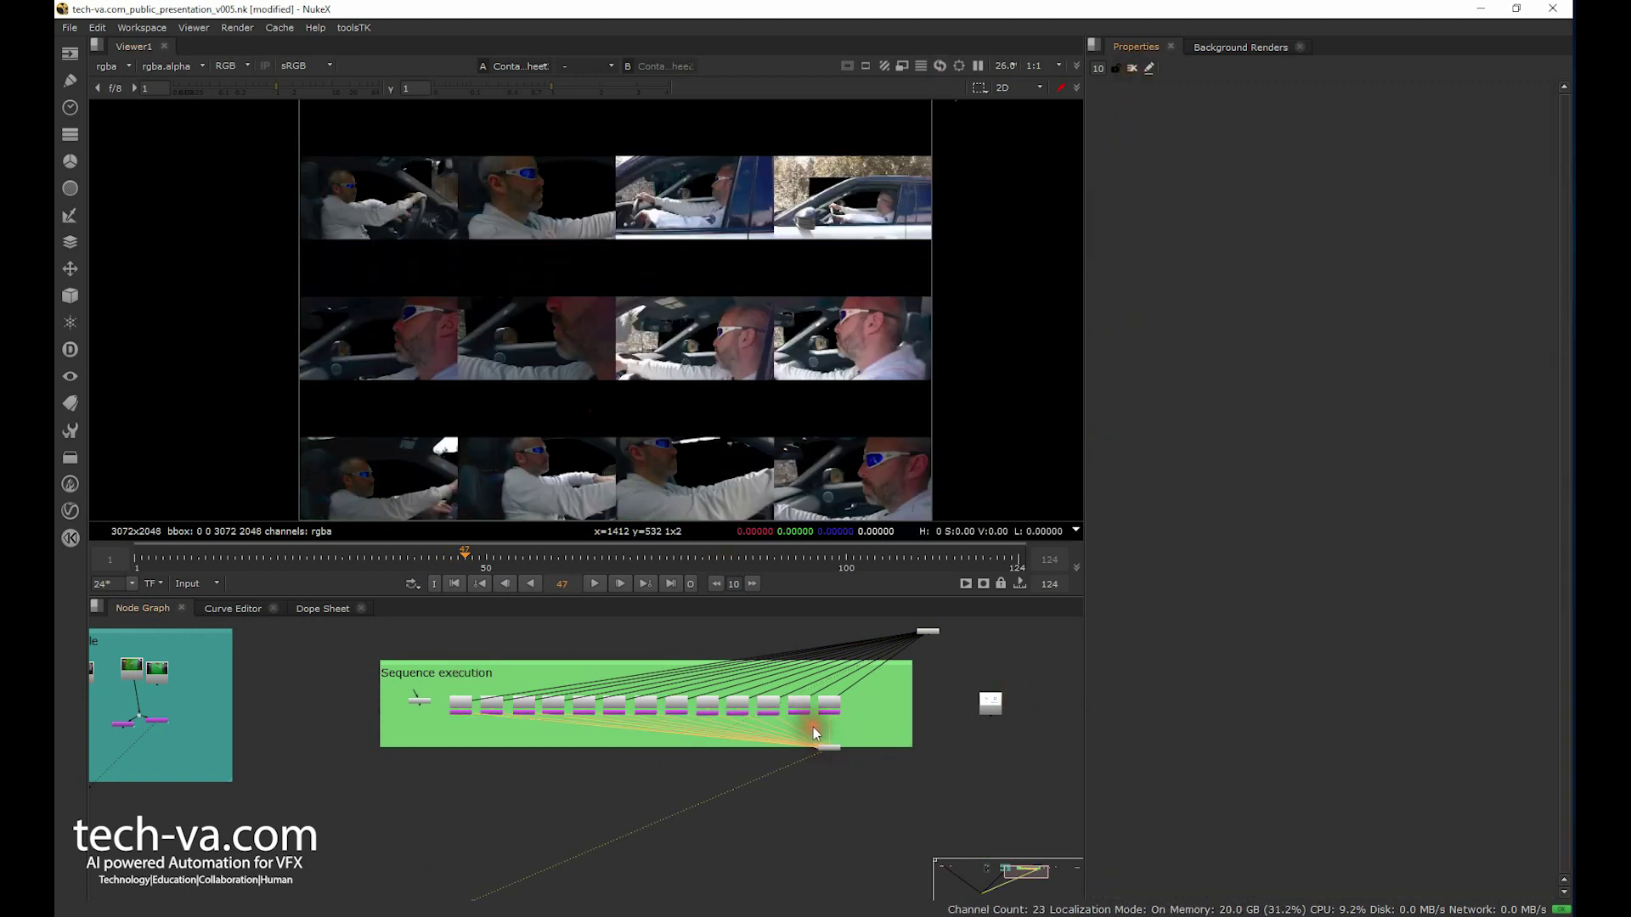
Set the rows of the keyed clips' contact sheet, ContactSheet2, to 4.
double_click(829, 748)
click(1177, 154)
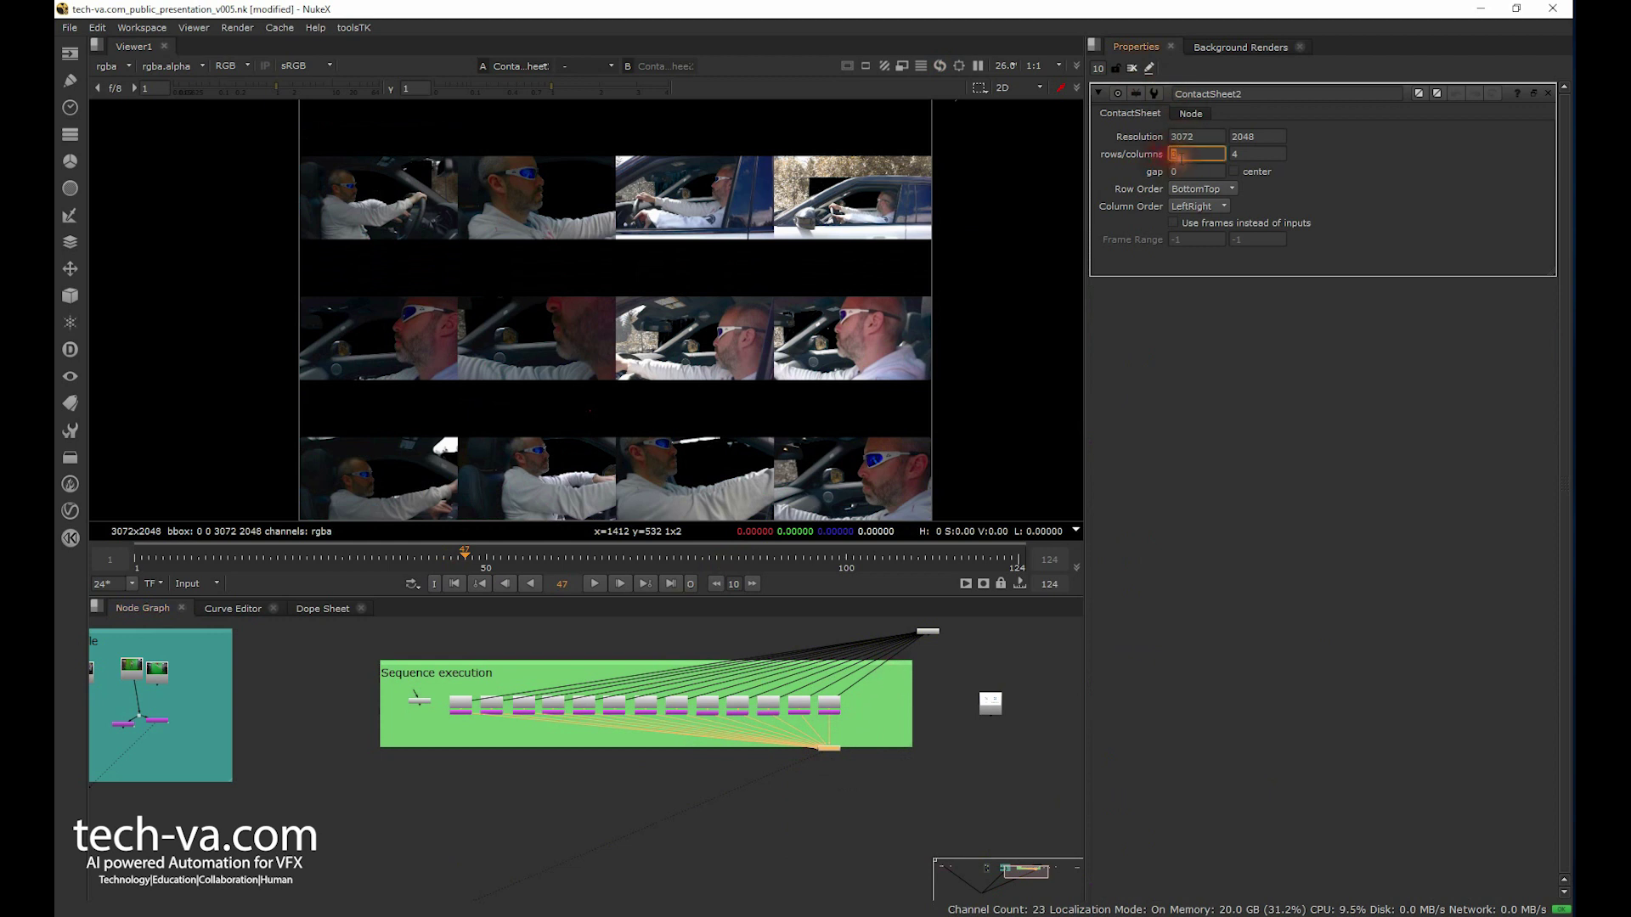
scroll(1176, 155, up, 1)
Play the keyed contact sheet in an enlarged viewer, check its alpha channel and return to the normal layout.
key(space)
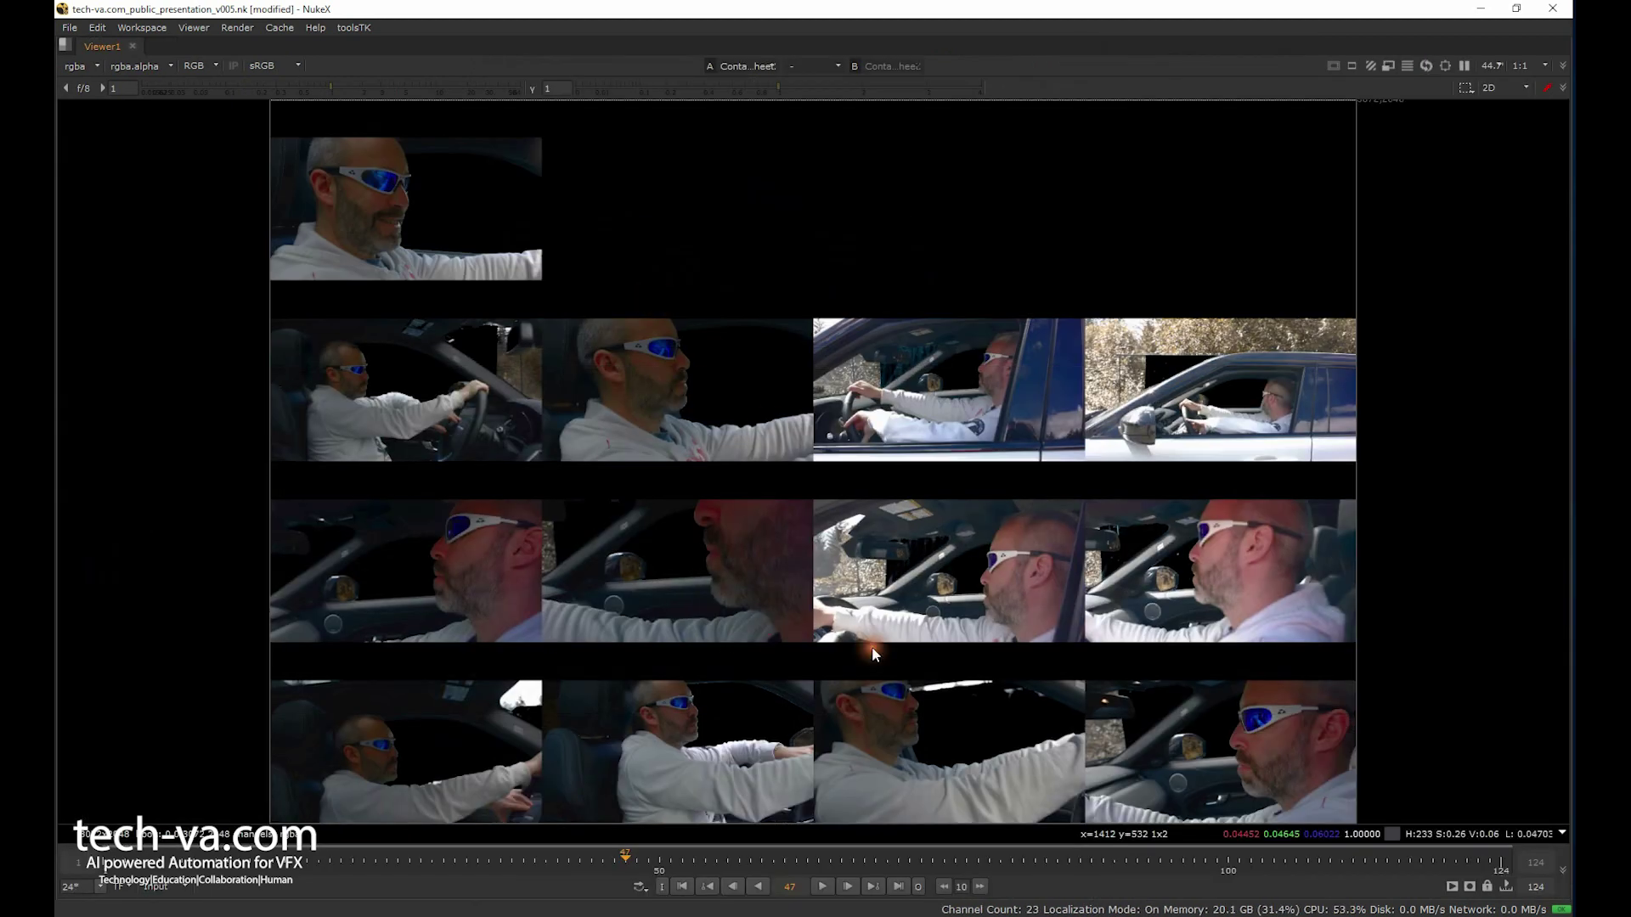
click(825, 887)
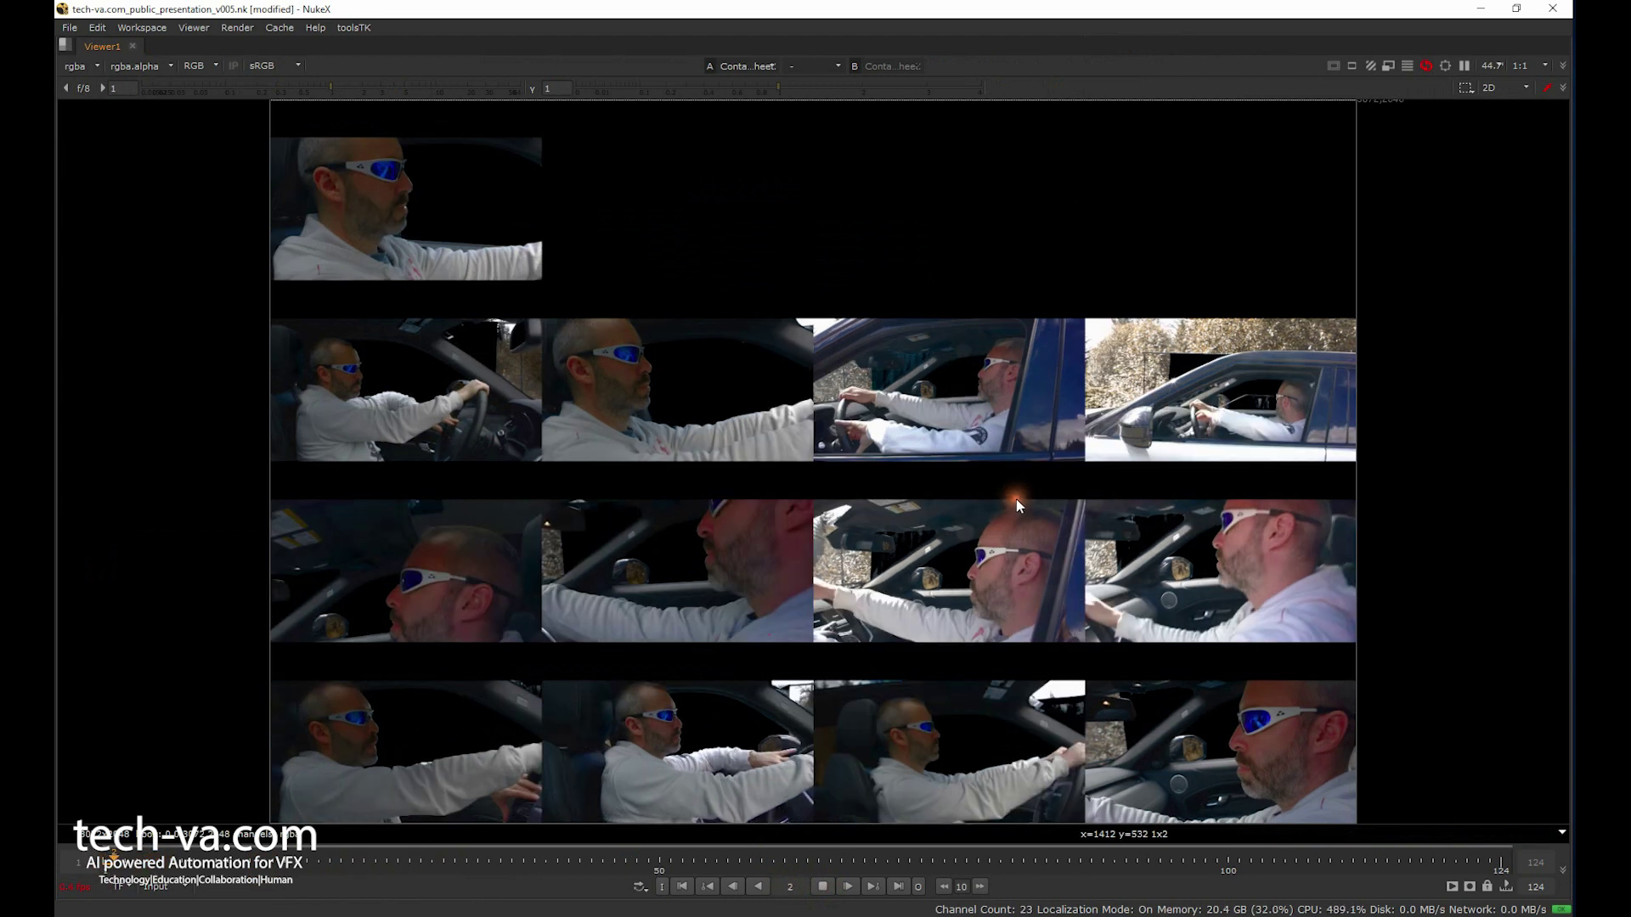
key(a)
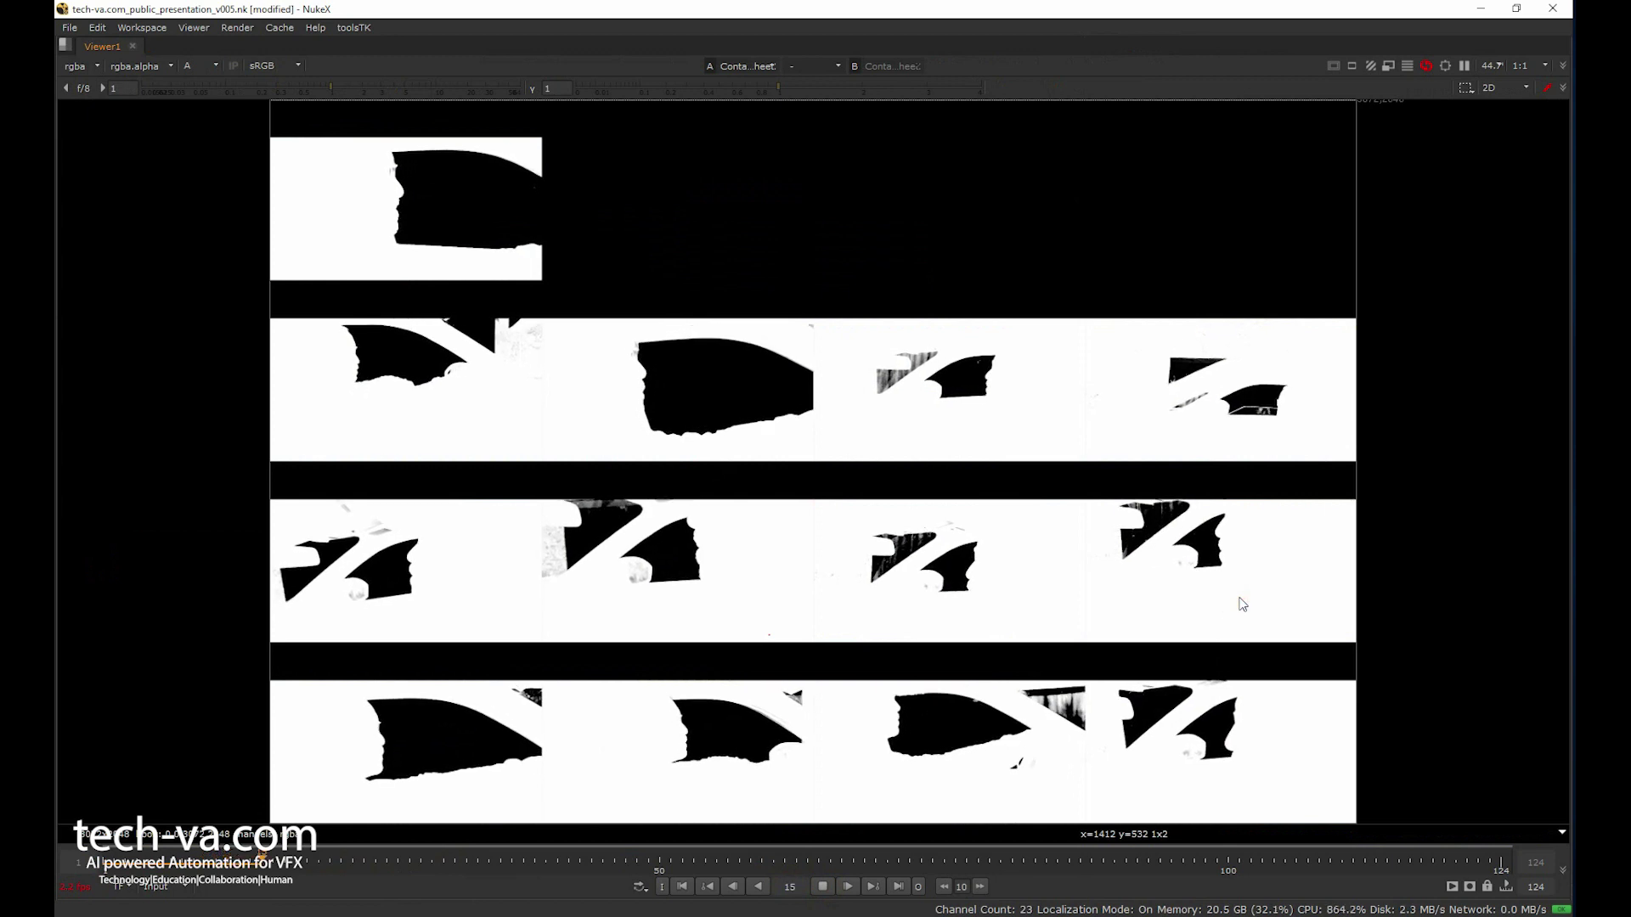
key(a)
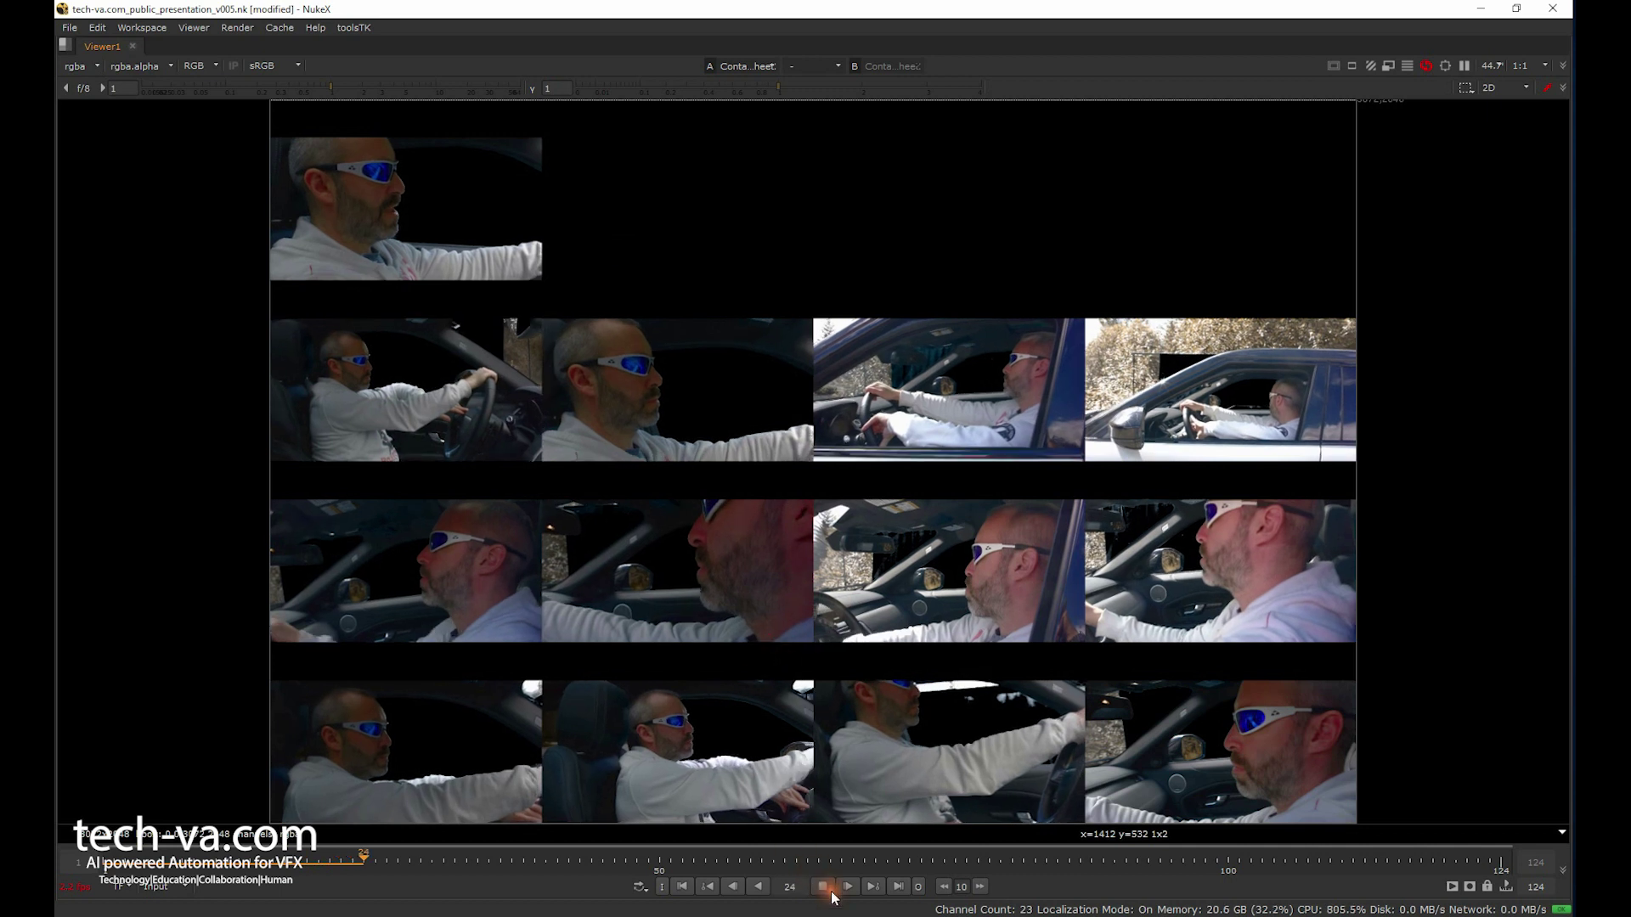
key(space)
Display the Read1 slide about chromakey routine work in an enlarged viewer.
scroll(894, 643, down, 1)
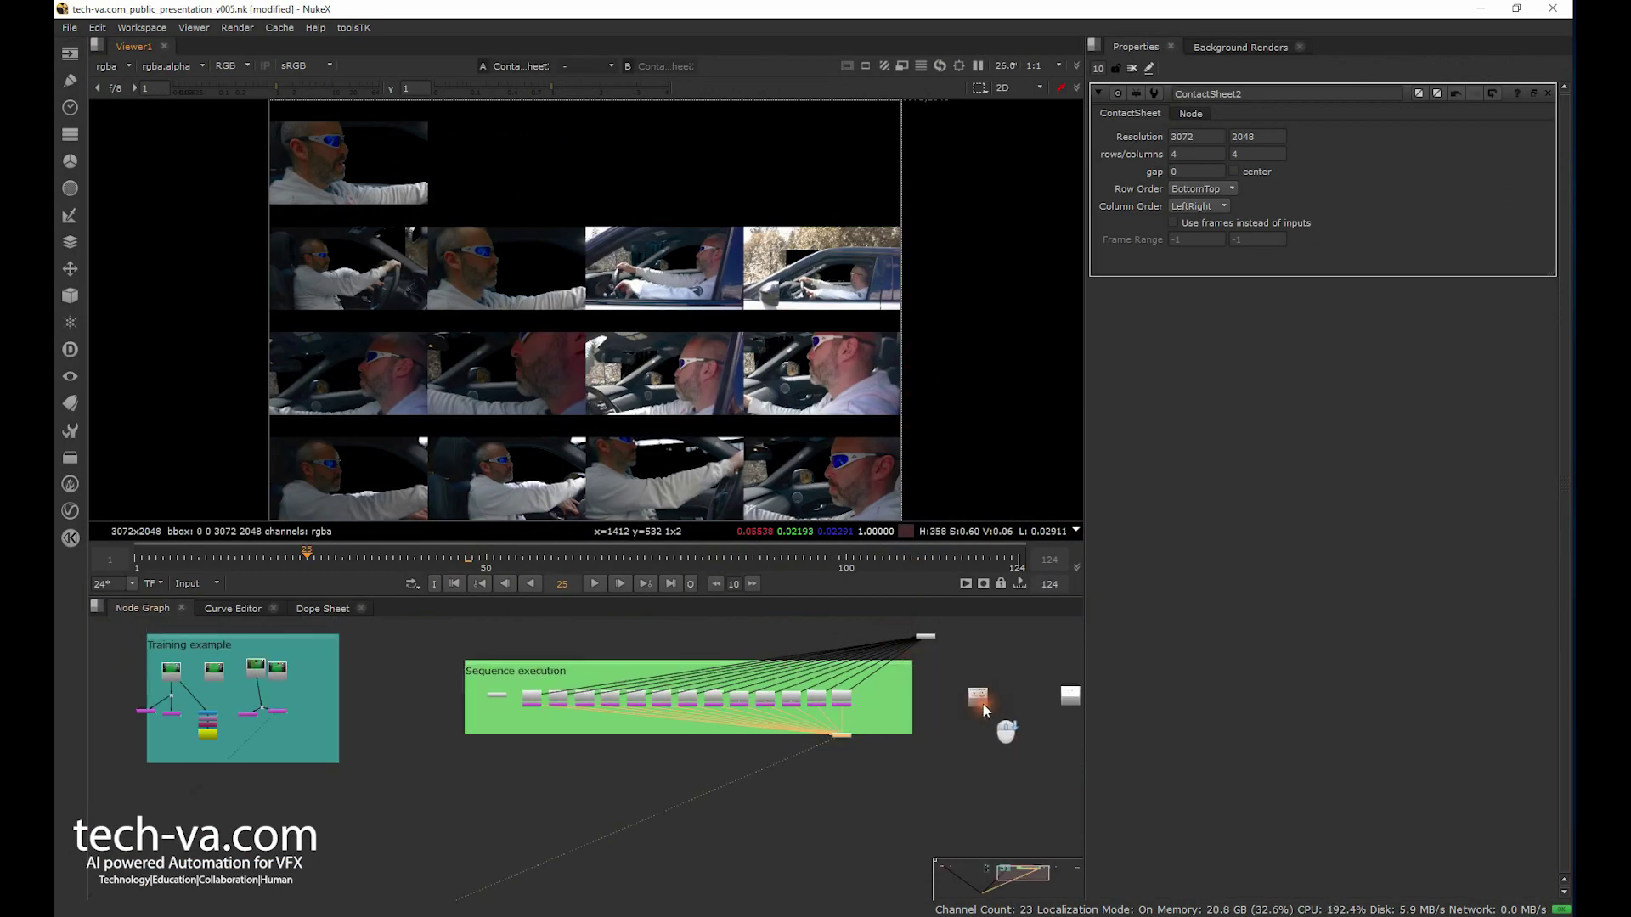
middle_drag(979, 705, 836, 717)
click(834, 717)
key(1)
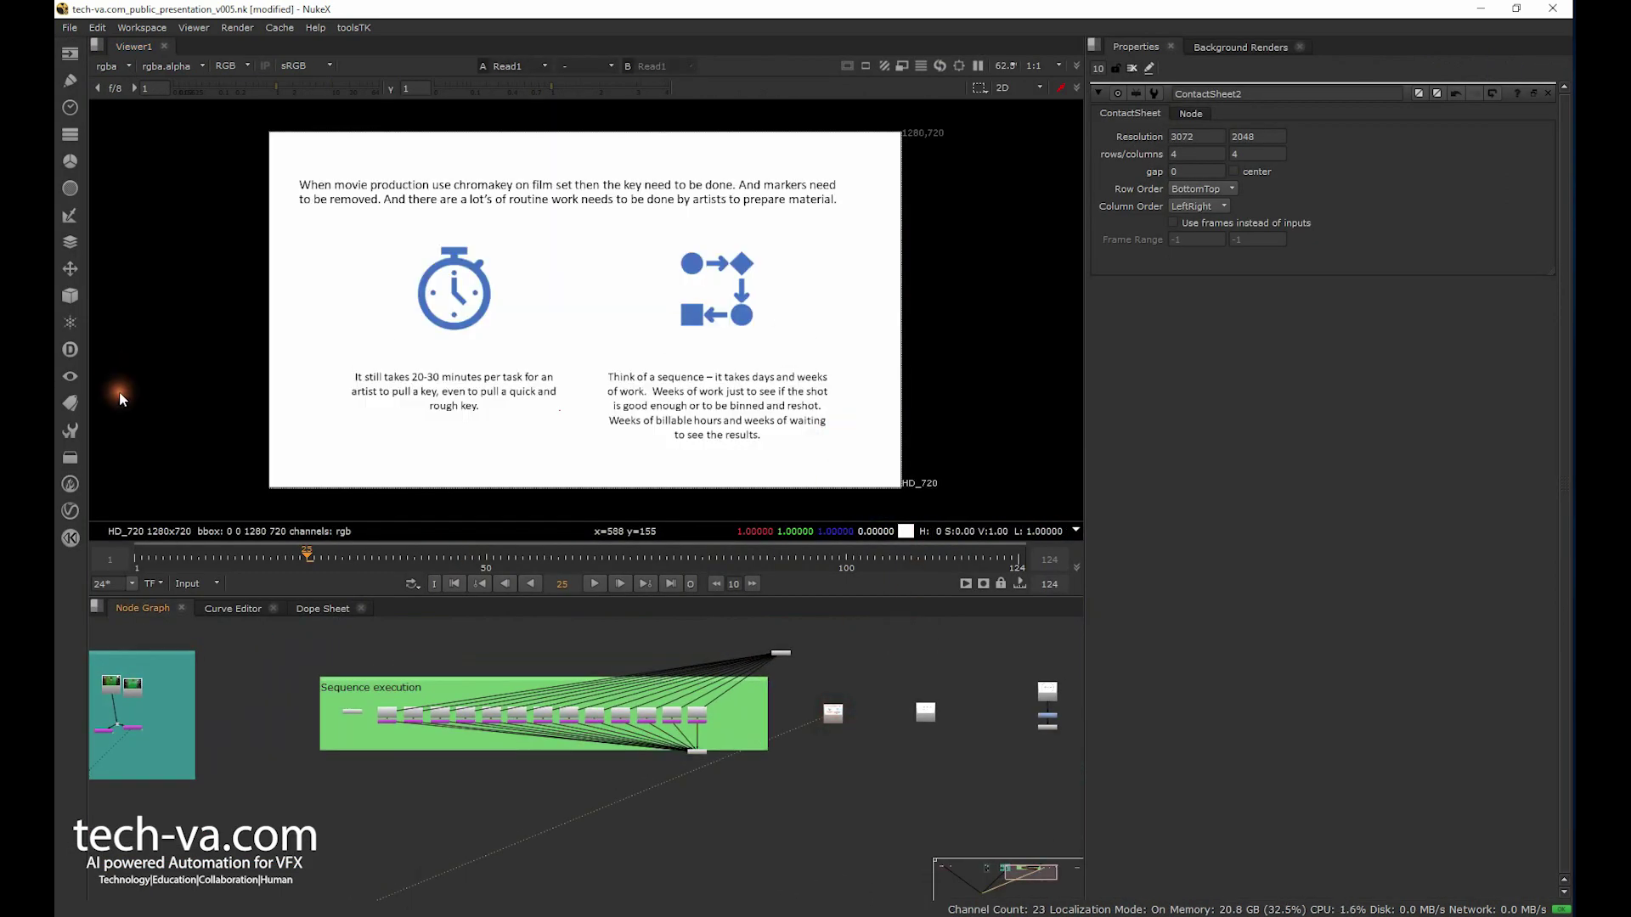
key(space)
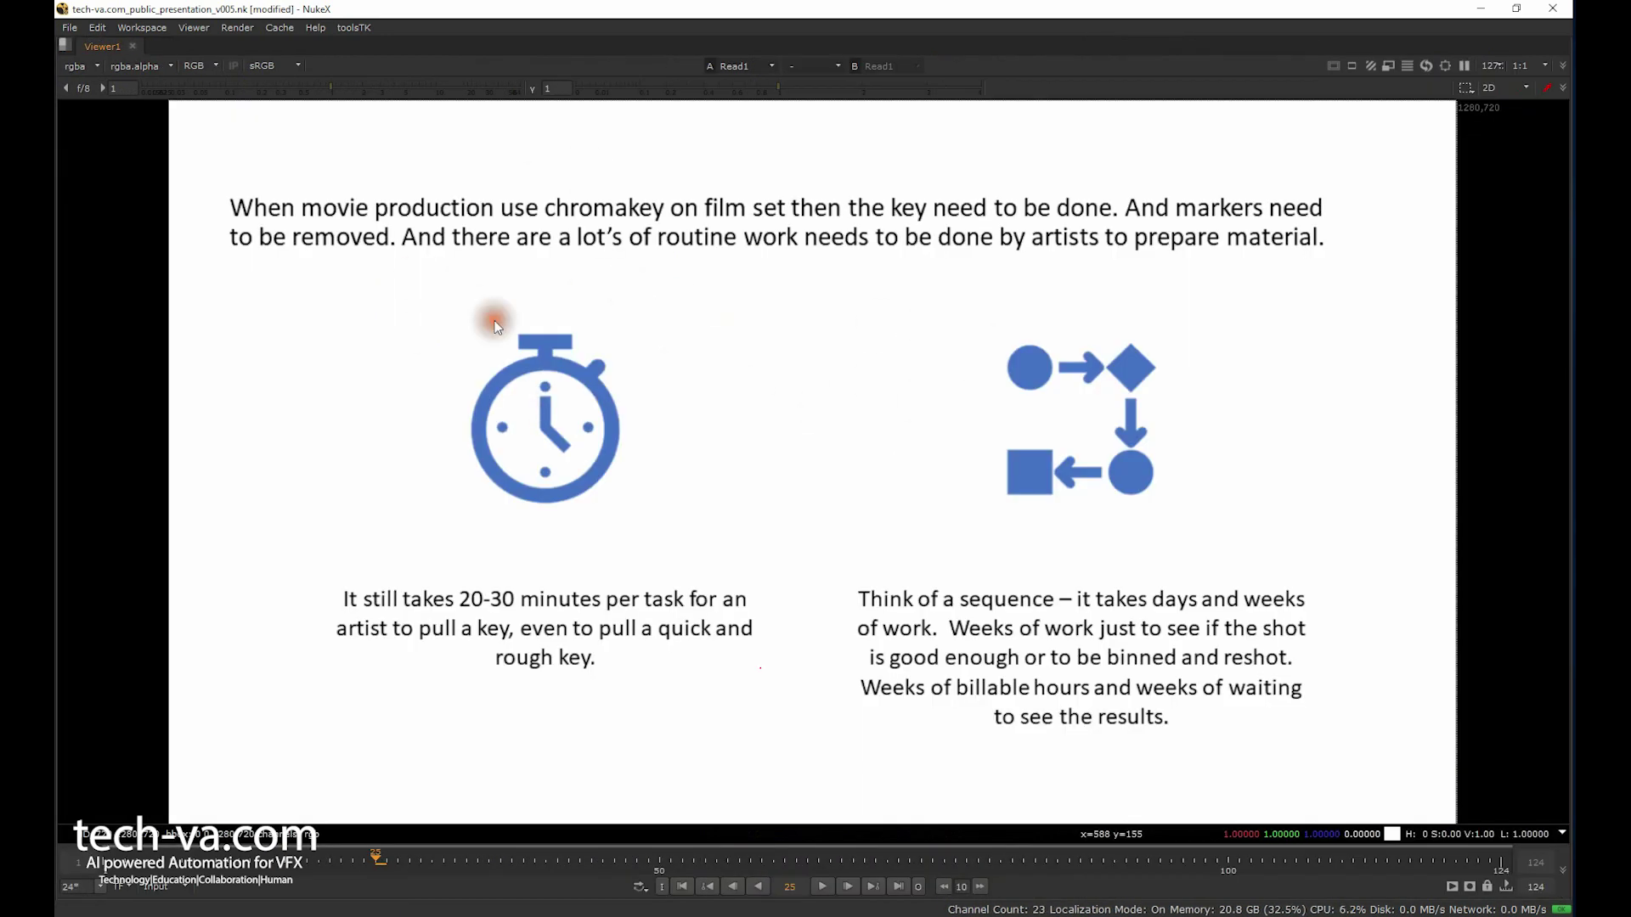